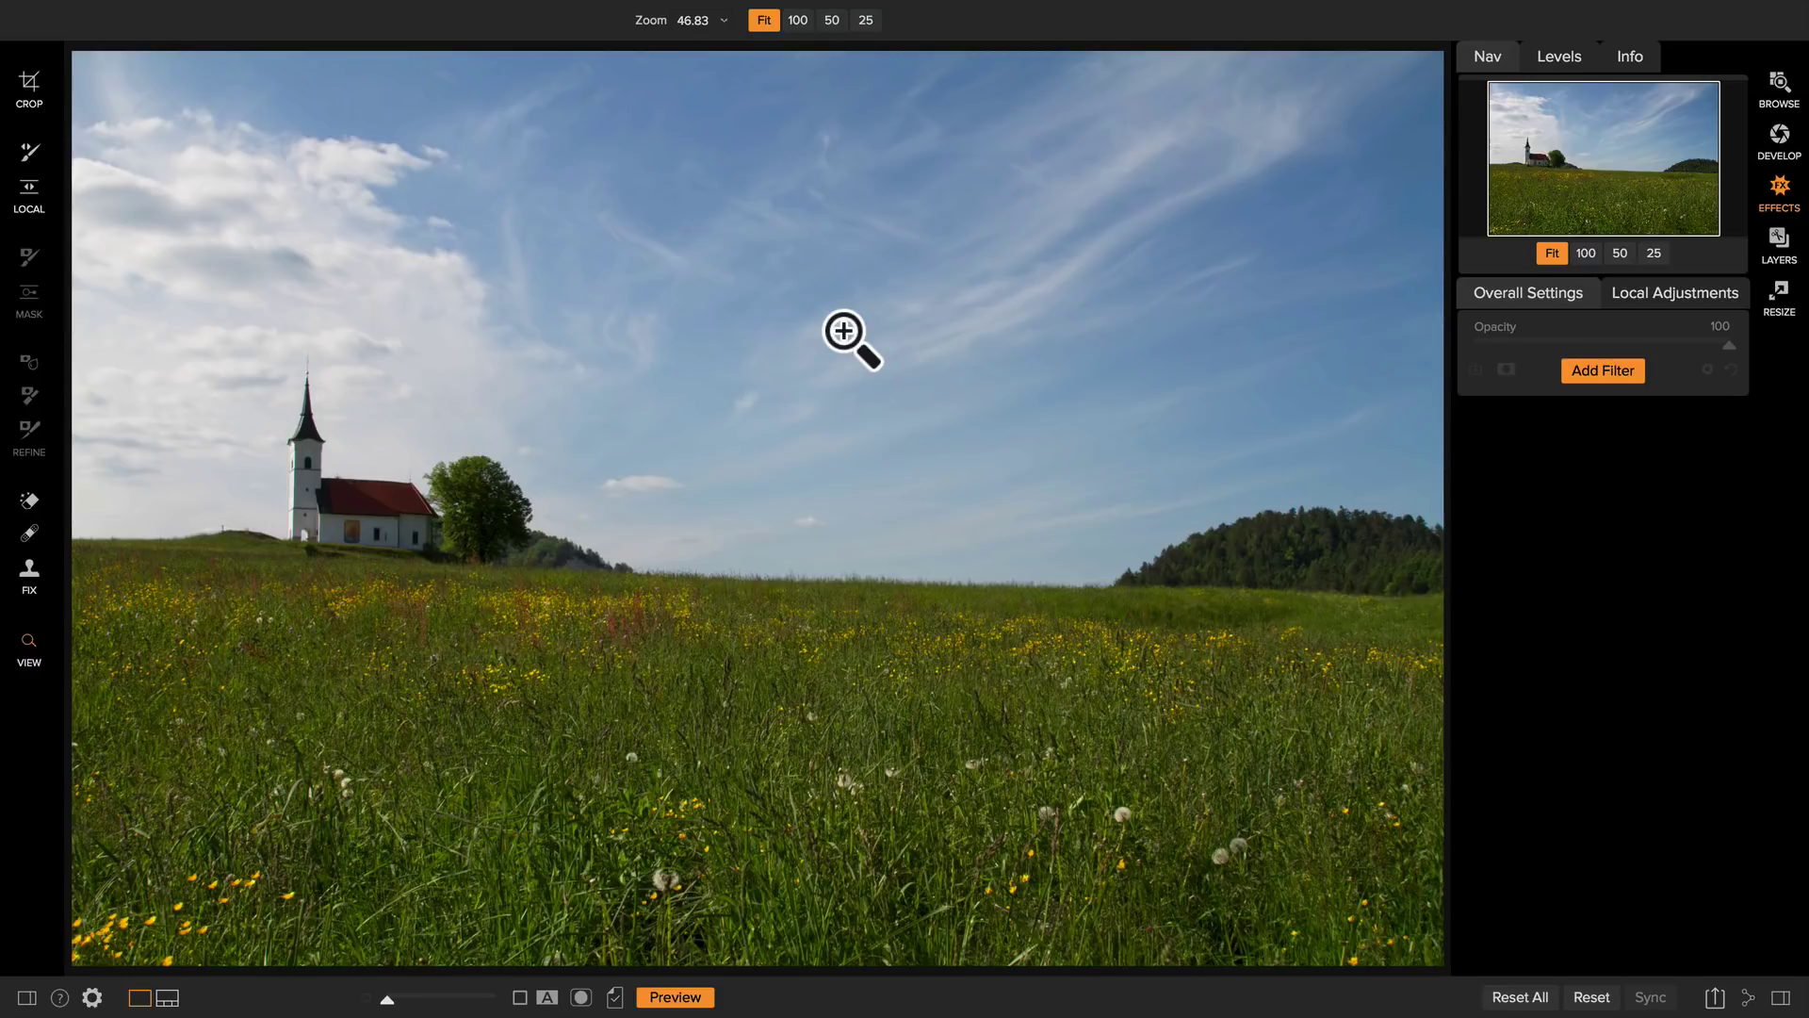
- Compare the edited landscape photo with its original version by toggling the preview off and on
left_click(674, 997)
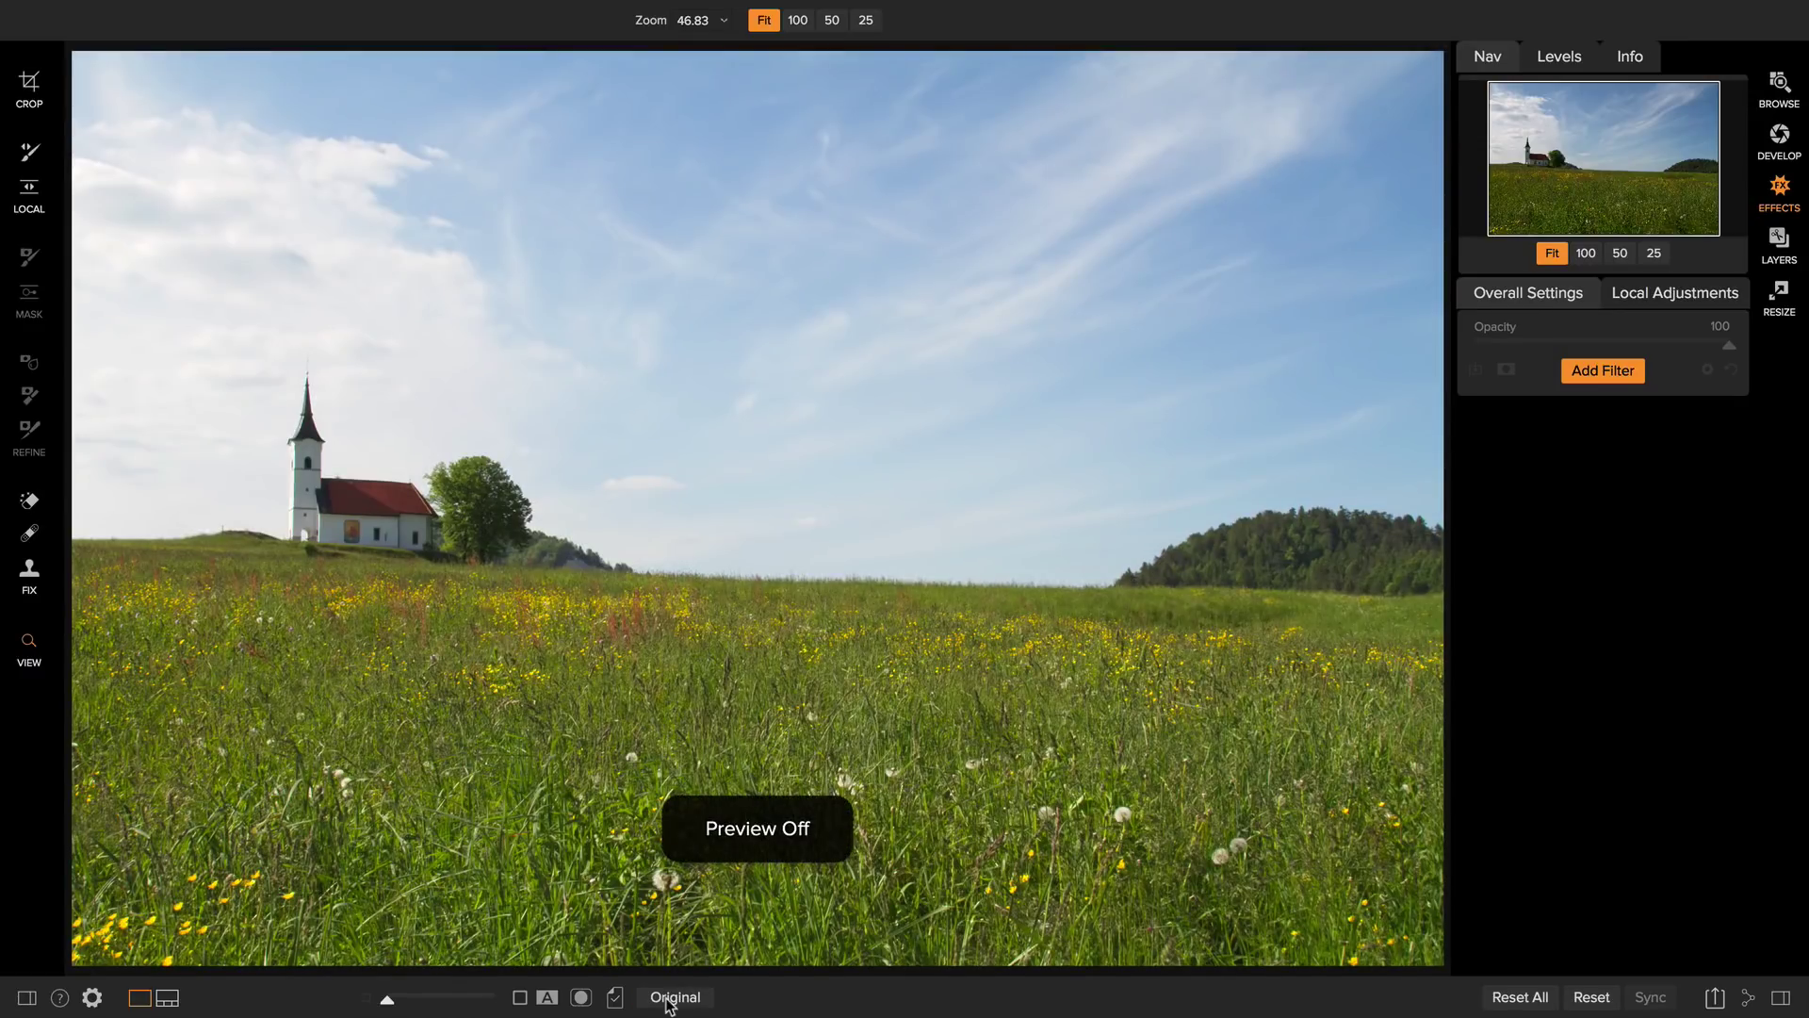
left_click(675, 997)
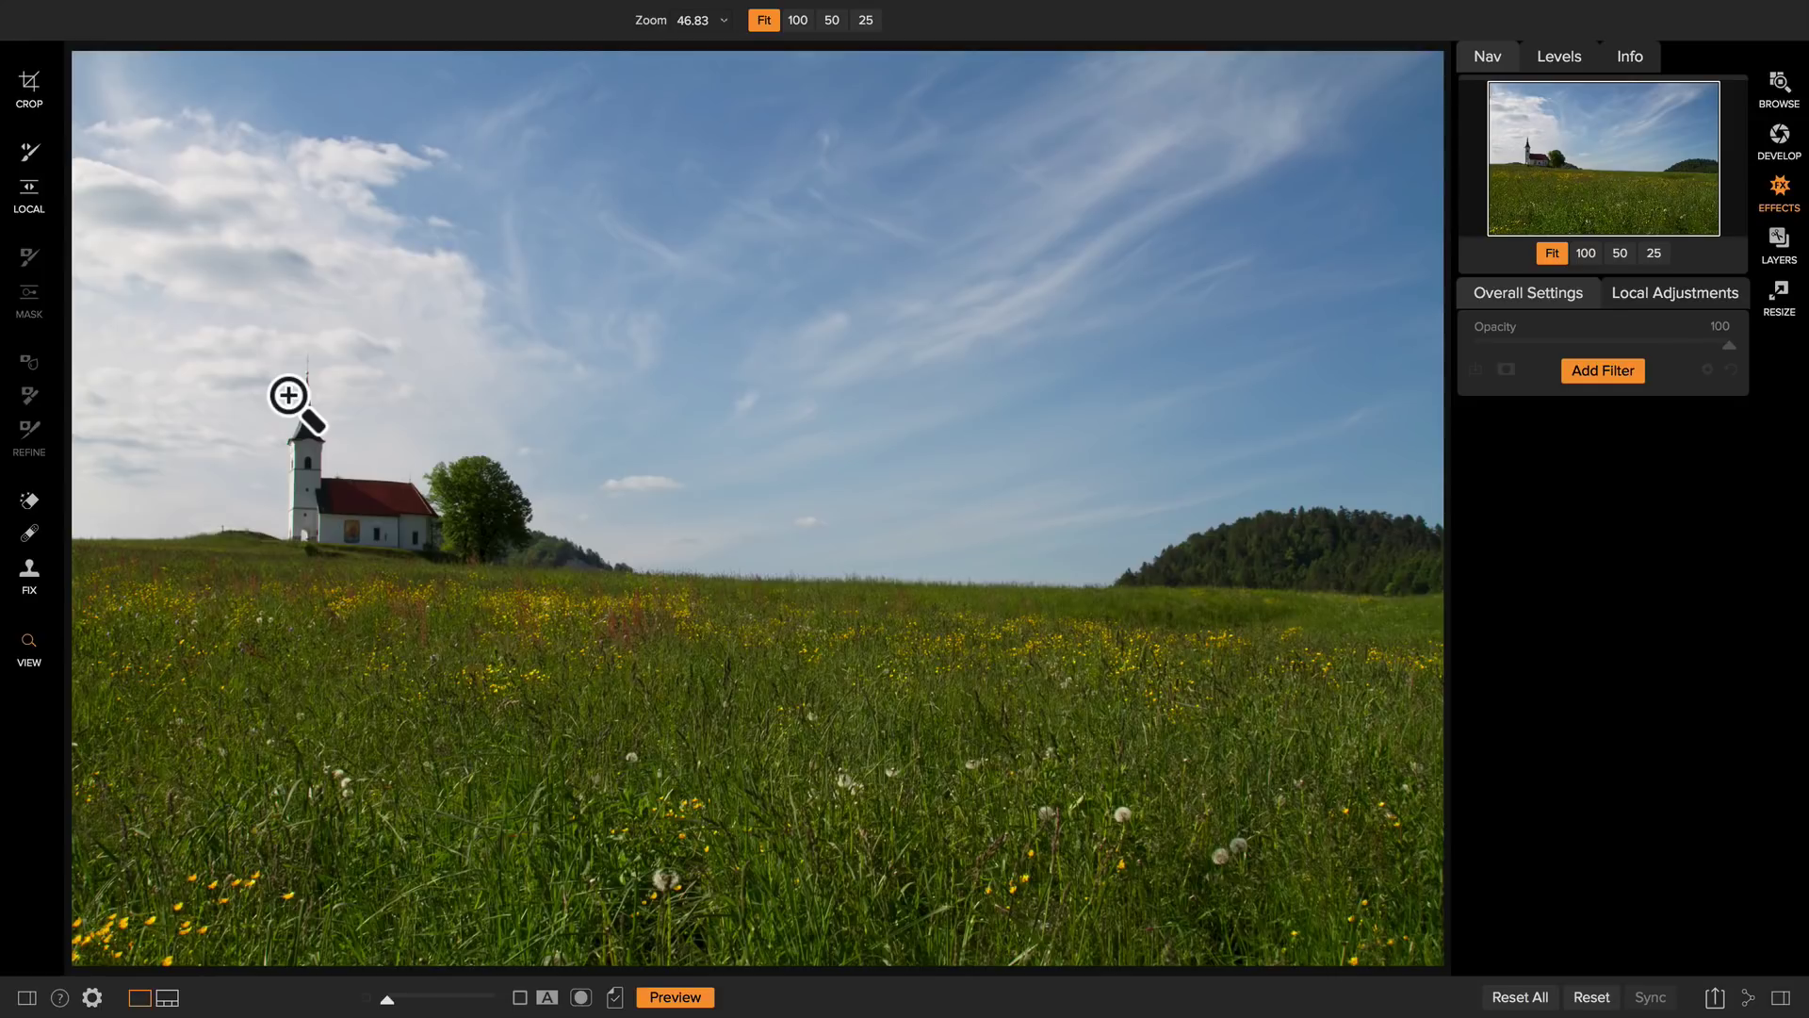
left_click(675, 997)
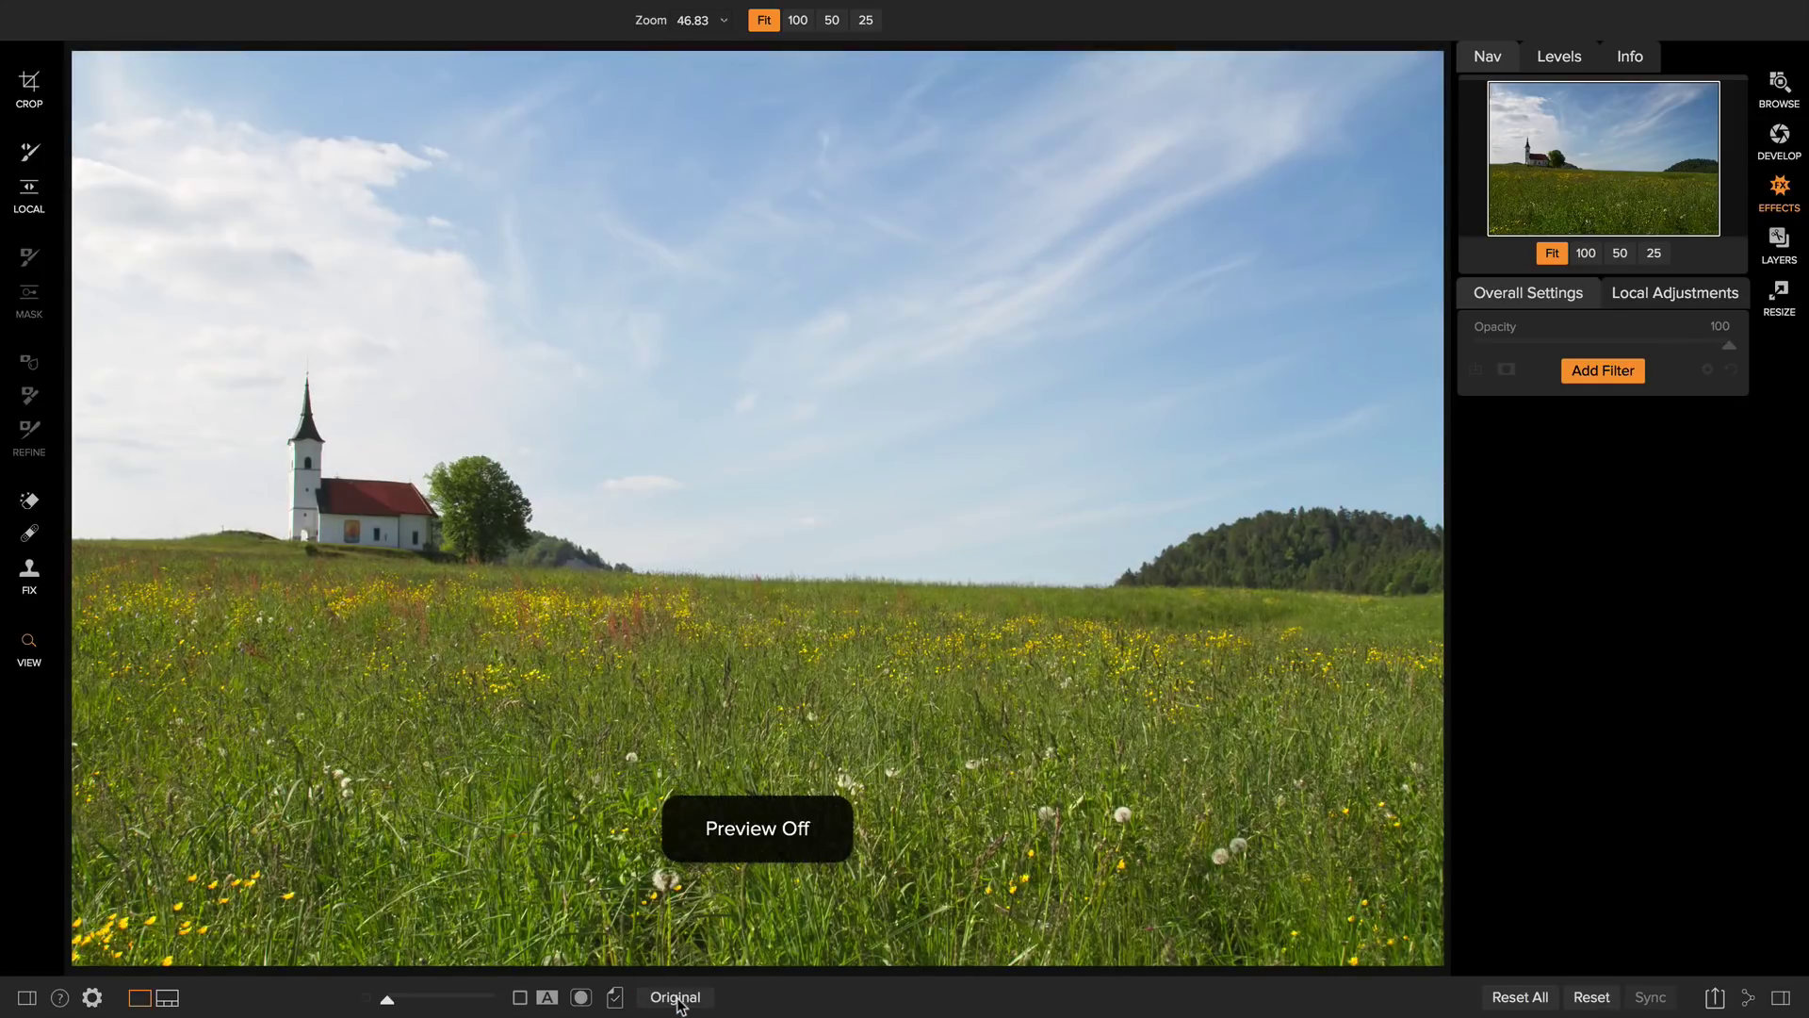
left_click(675, 998)
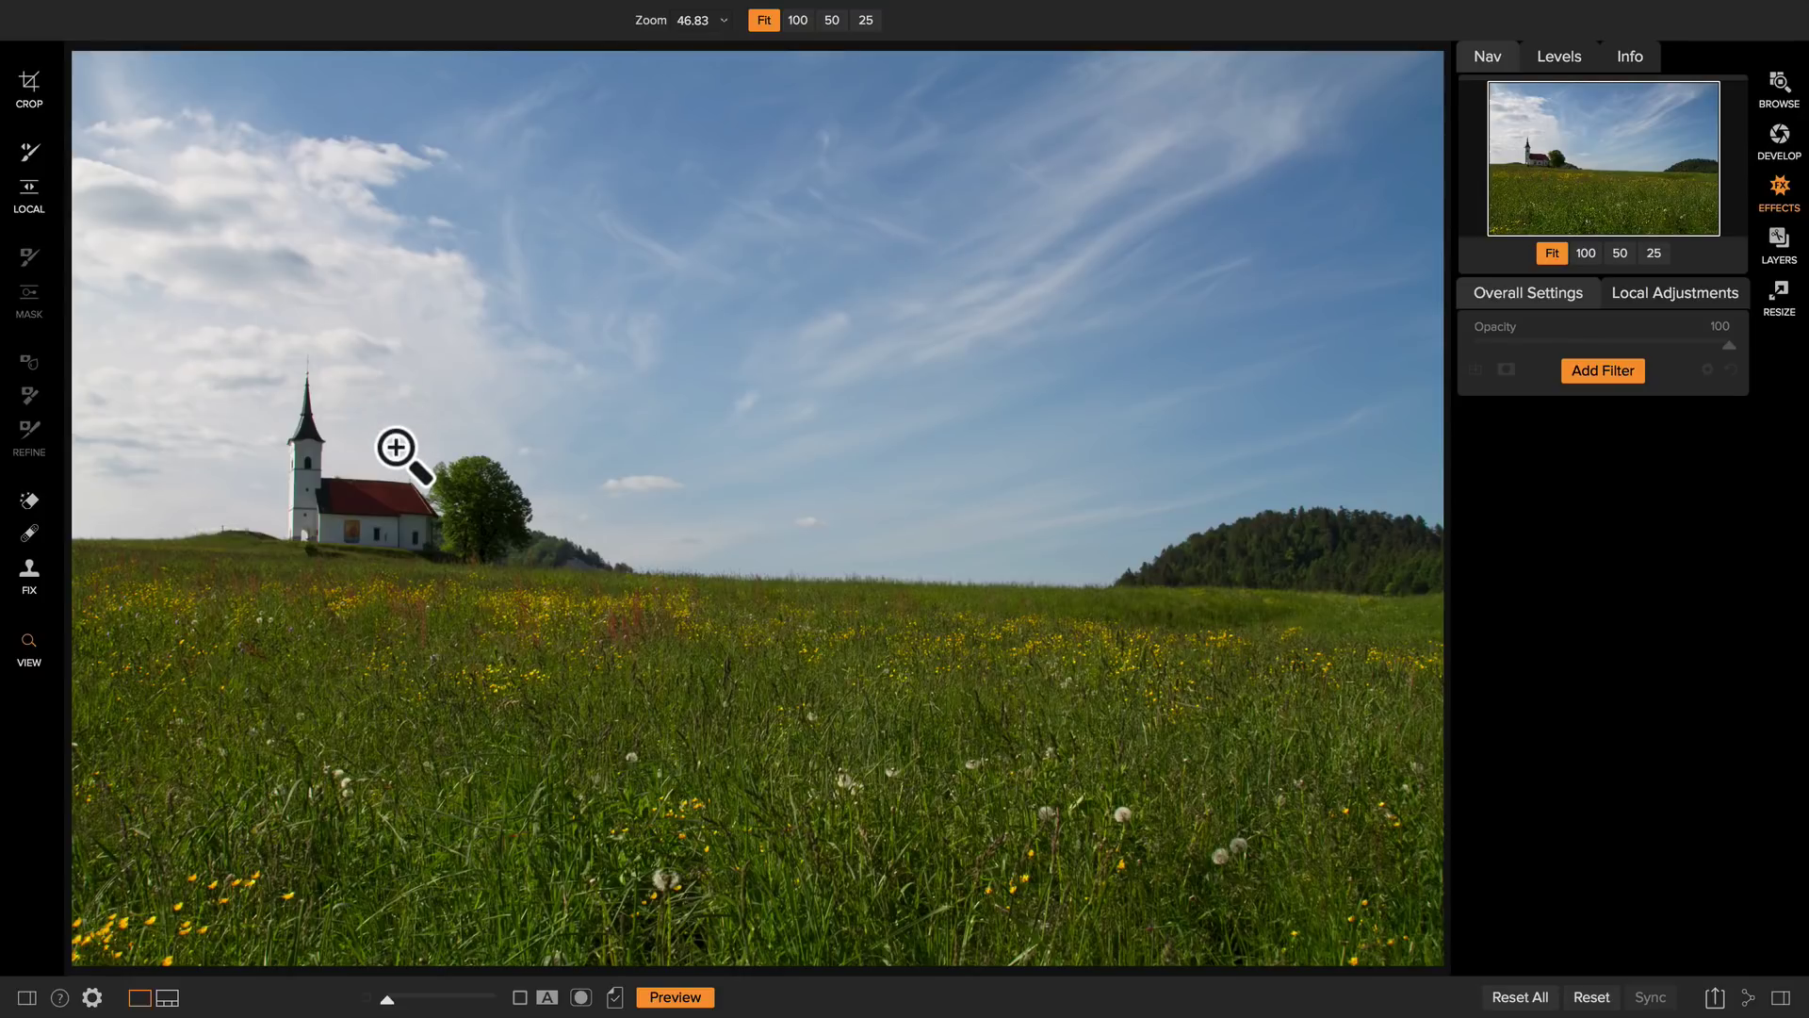
- Add a Tone Enhancer filter to the photo and lower its Exposure to -1
left_click(1613, 370)
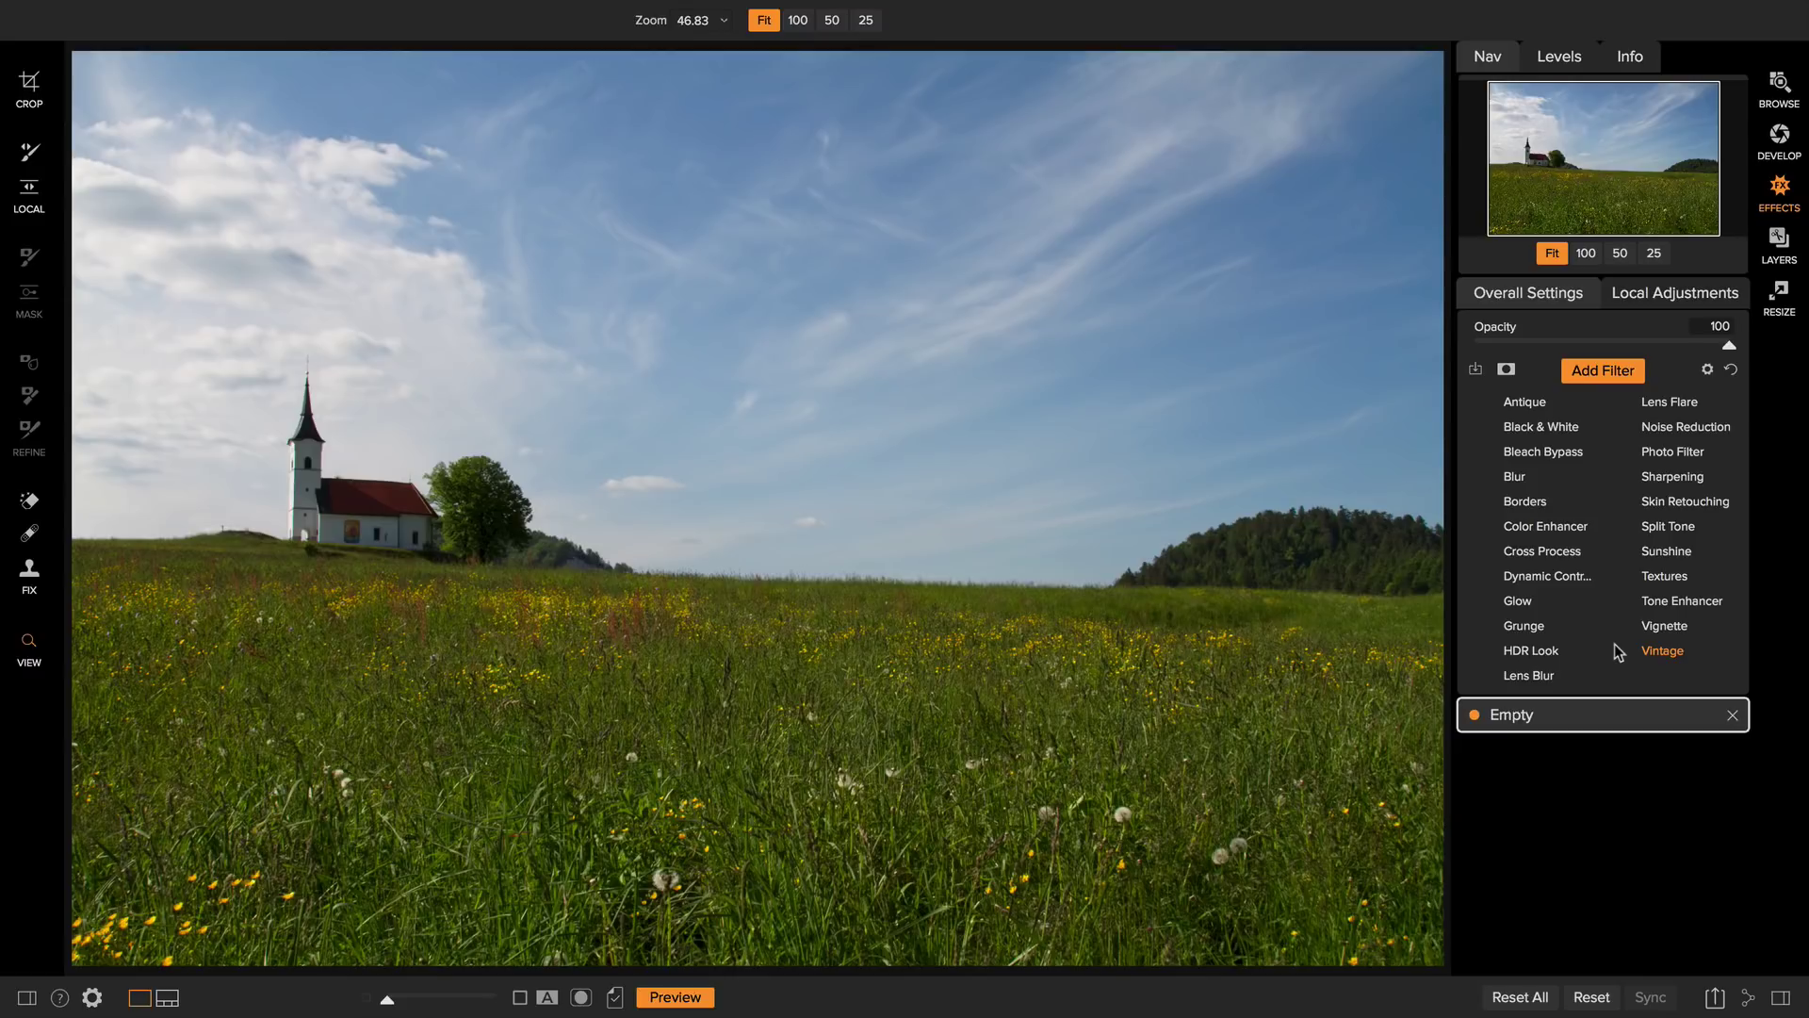
left_click(1694, 604)
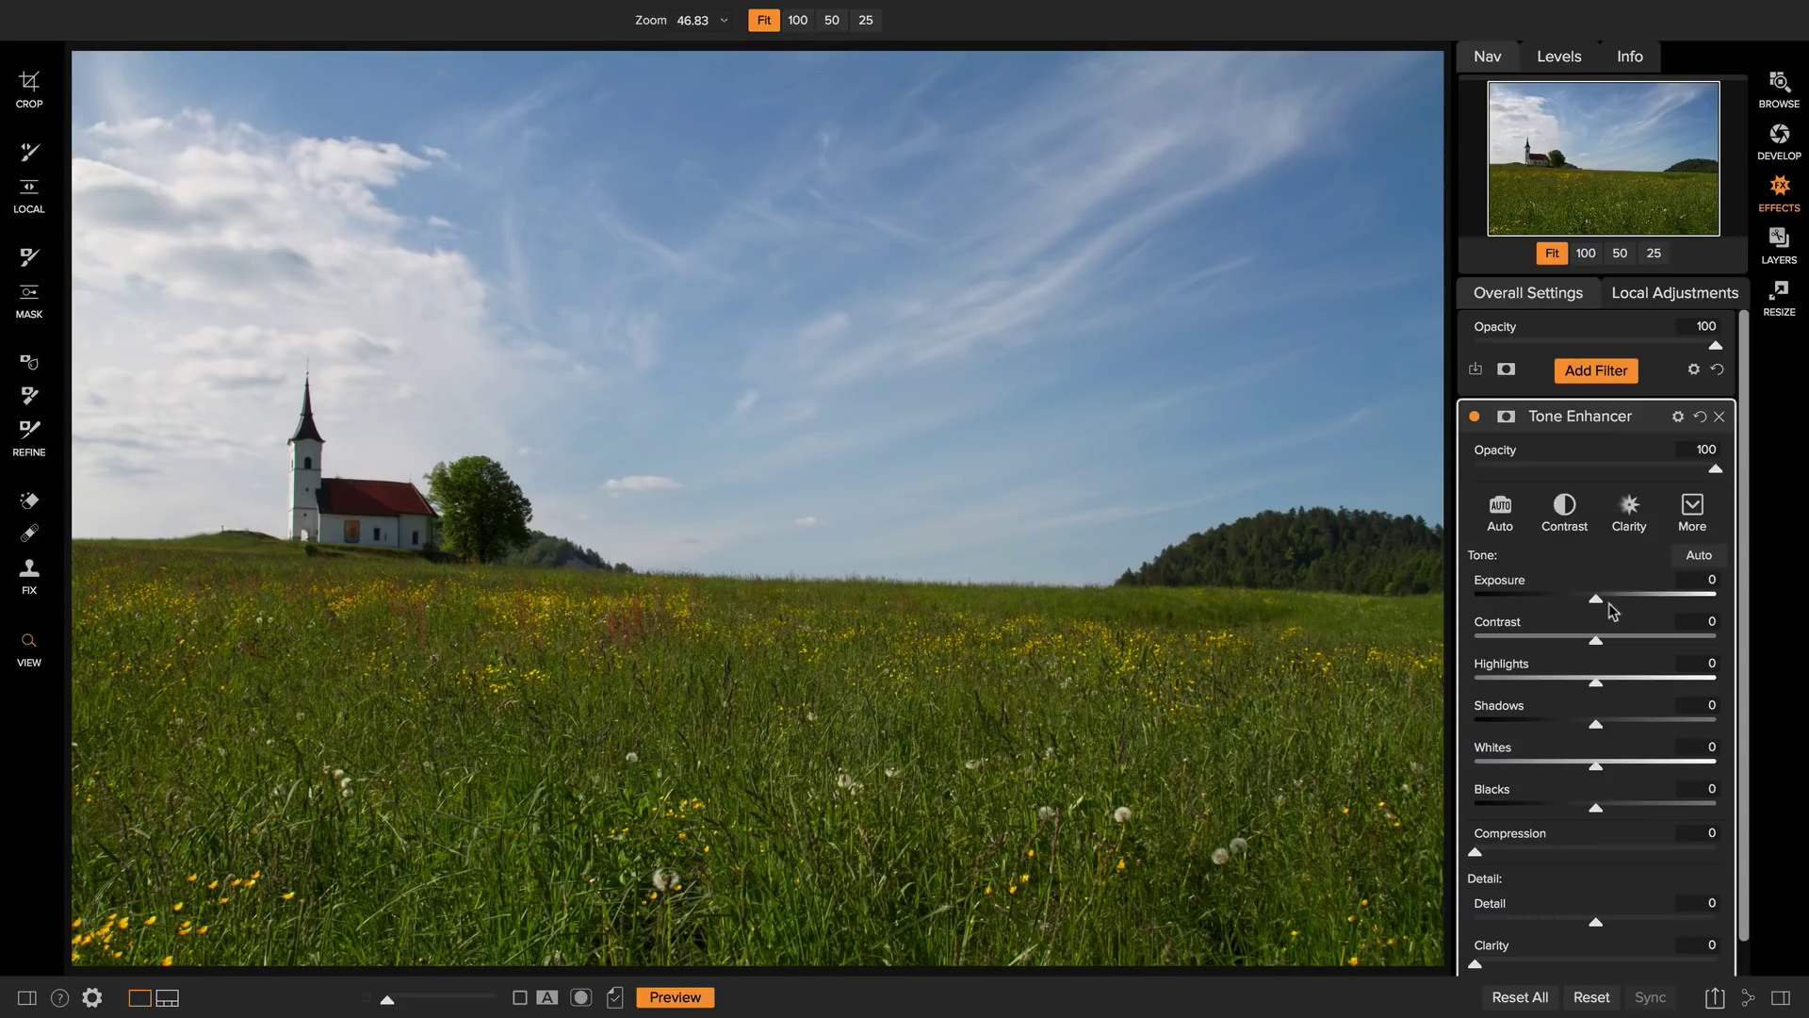
mouse_move(1597, 603)
left_mouse_down()
mouse_move(1548, 608)
mouse_move(1599, 608)
mouse_move(1576, 608)
left_mouse_up()
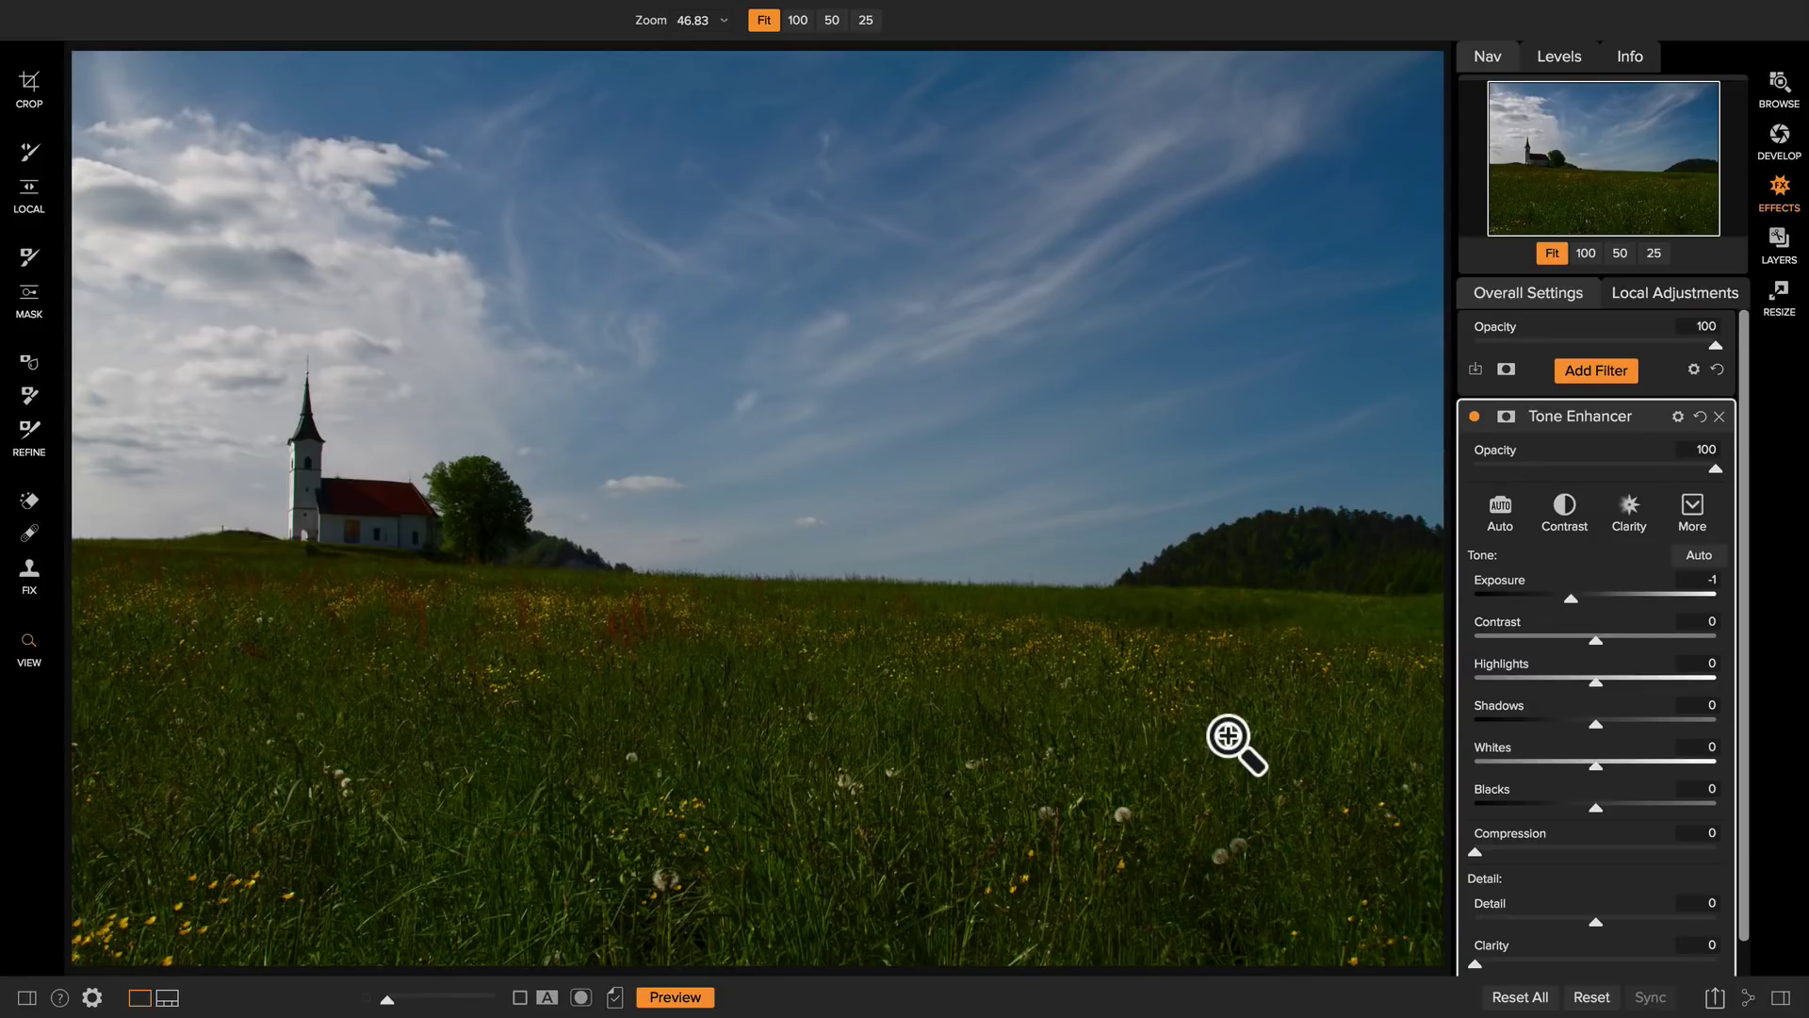
- Choose the masking brush in Paint Out mode and enlarge it to size 900
left_click(29, 256)
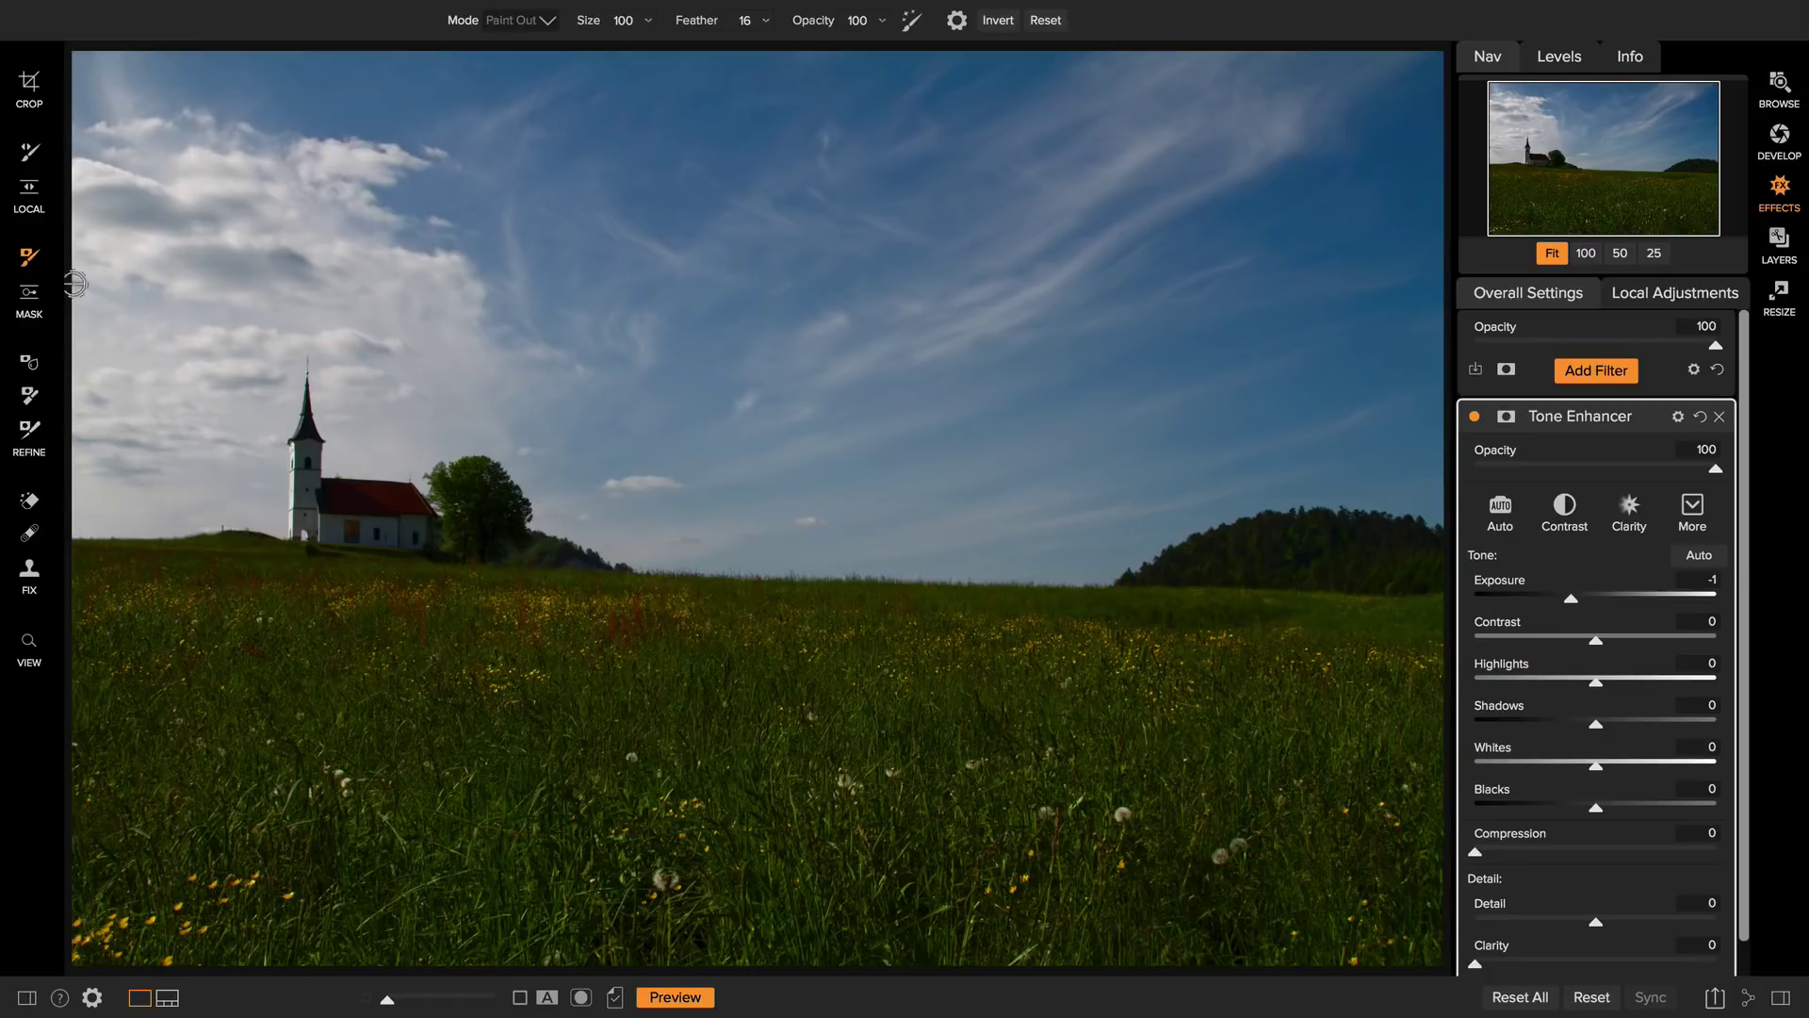
key("bracketright")
key("bracketright")
key("bracketright")
key("bracketright")
key("bracketright")
key("bracketright")
key("bracketright")
key("bracketright")
key("bracketright")
key("bracketright")
key("bracketright")
key("bracketright")
key("bracketright")
key("bracketright")
key("bracketright")
key("bracketright")
key("bracketright")
key("bracketright")
key("bracketright")
key("bracketright")
key("bracketright")
key("bracketright")
key("bracketright")
key("bracketright")
key("bracketright")
key("bracketright")
key("bracketright")
key("bracketright")
key("bracketright")
key("bracketright")
key("bracketright")
key("bracketright")
key("bracketright")
key("bracketright")
key("bracketright")
key("bracketright")
key("bracketright")
key("bracketright")
key("bracketright")
key("bracketright")
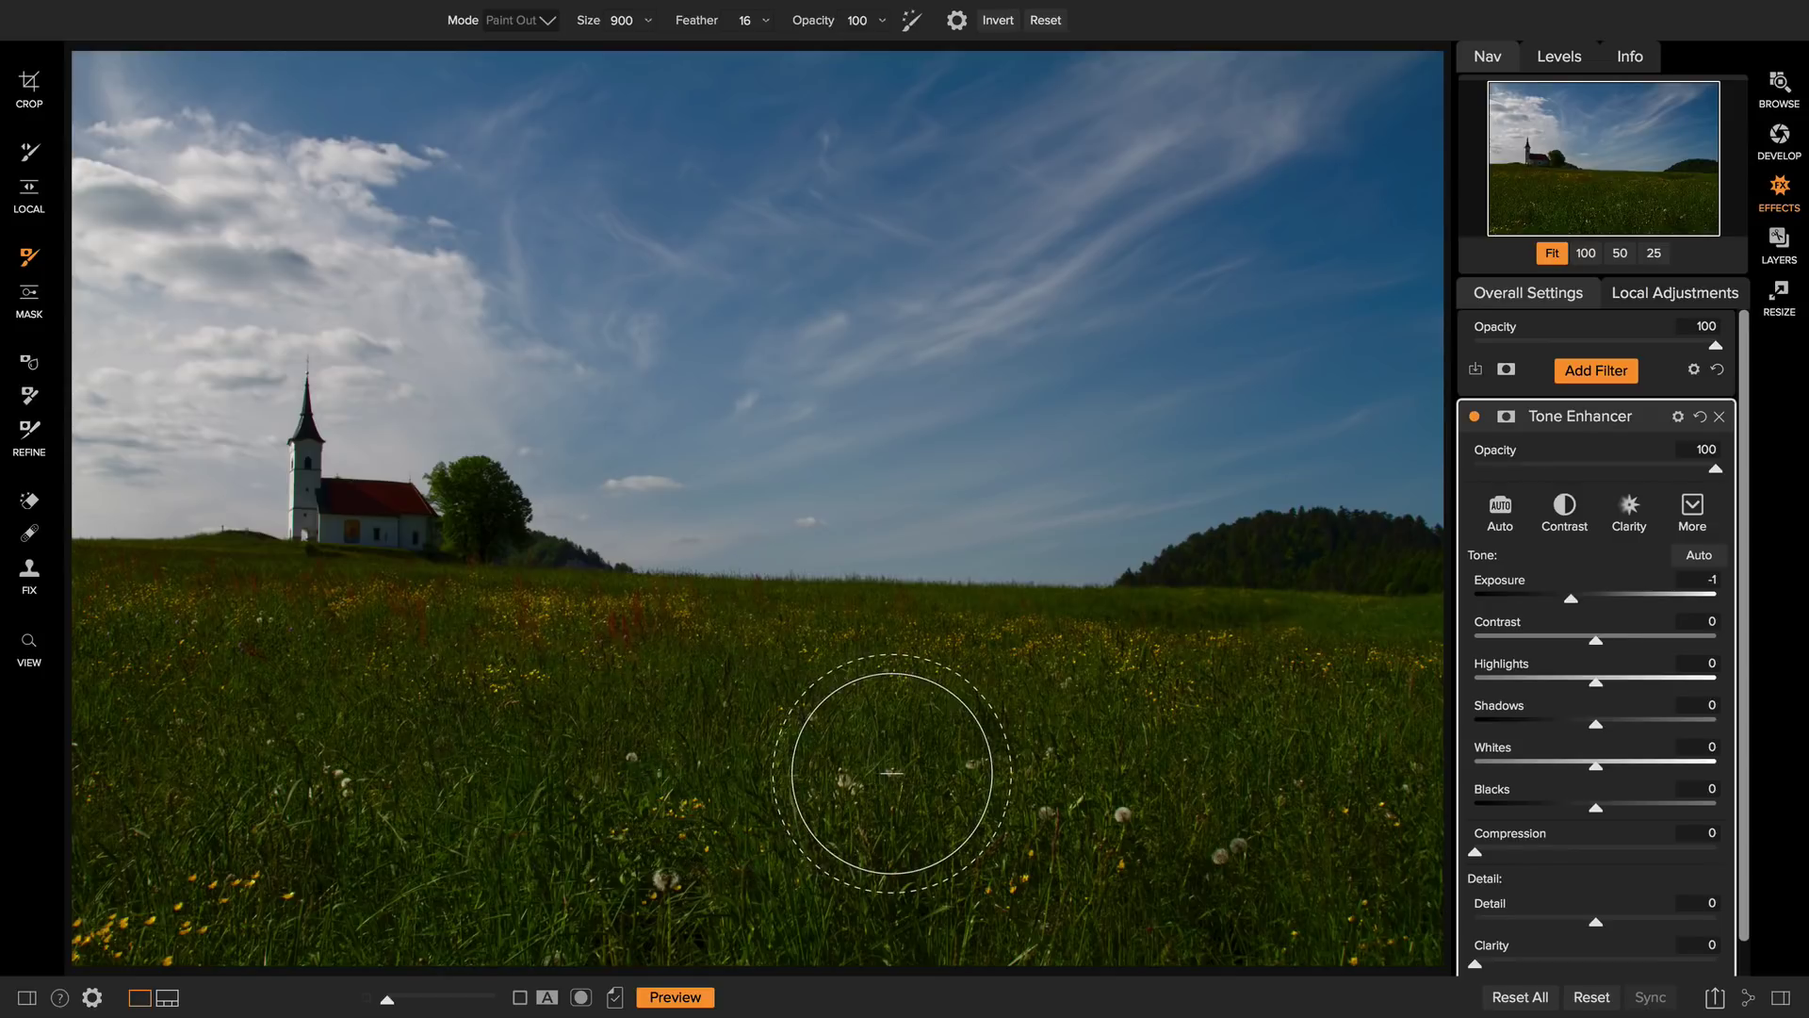
- Try painting the darkening off the land without and with Perfect Brush, undoing the first stroke and resetting the mask after the second
mouse_move(888, 767)
left_mouse_down()
mouse_move(384, 788)
mouse_move(563, 886)
mouse_move(292, 890)
mouse_move(242, 749)
mouse_move(392, 666)
mouse_move(367, 611)
left_mouse_up()
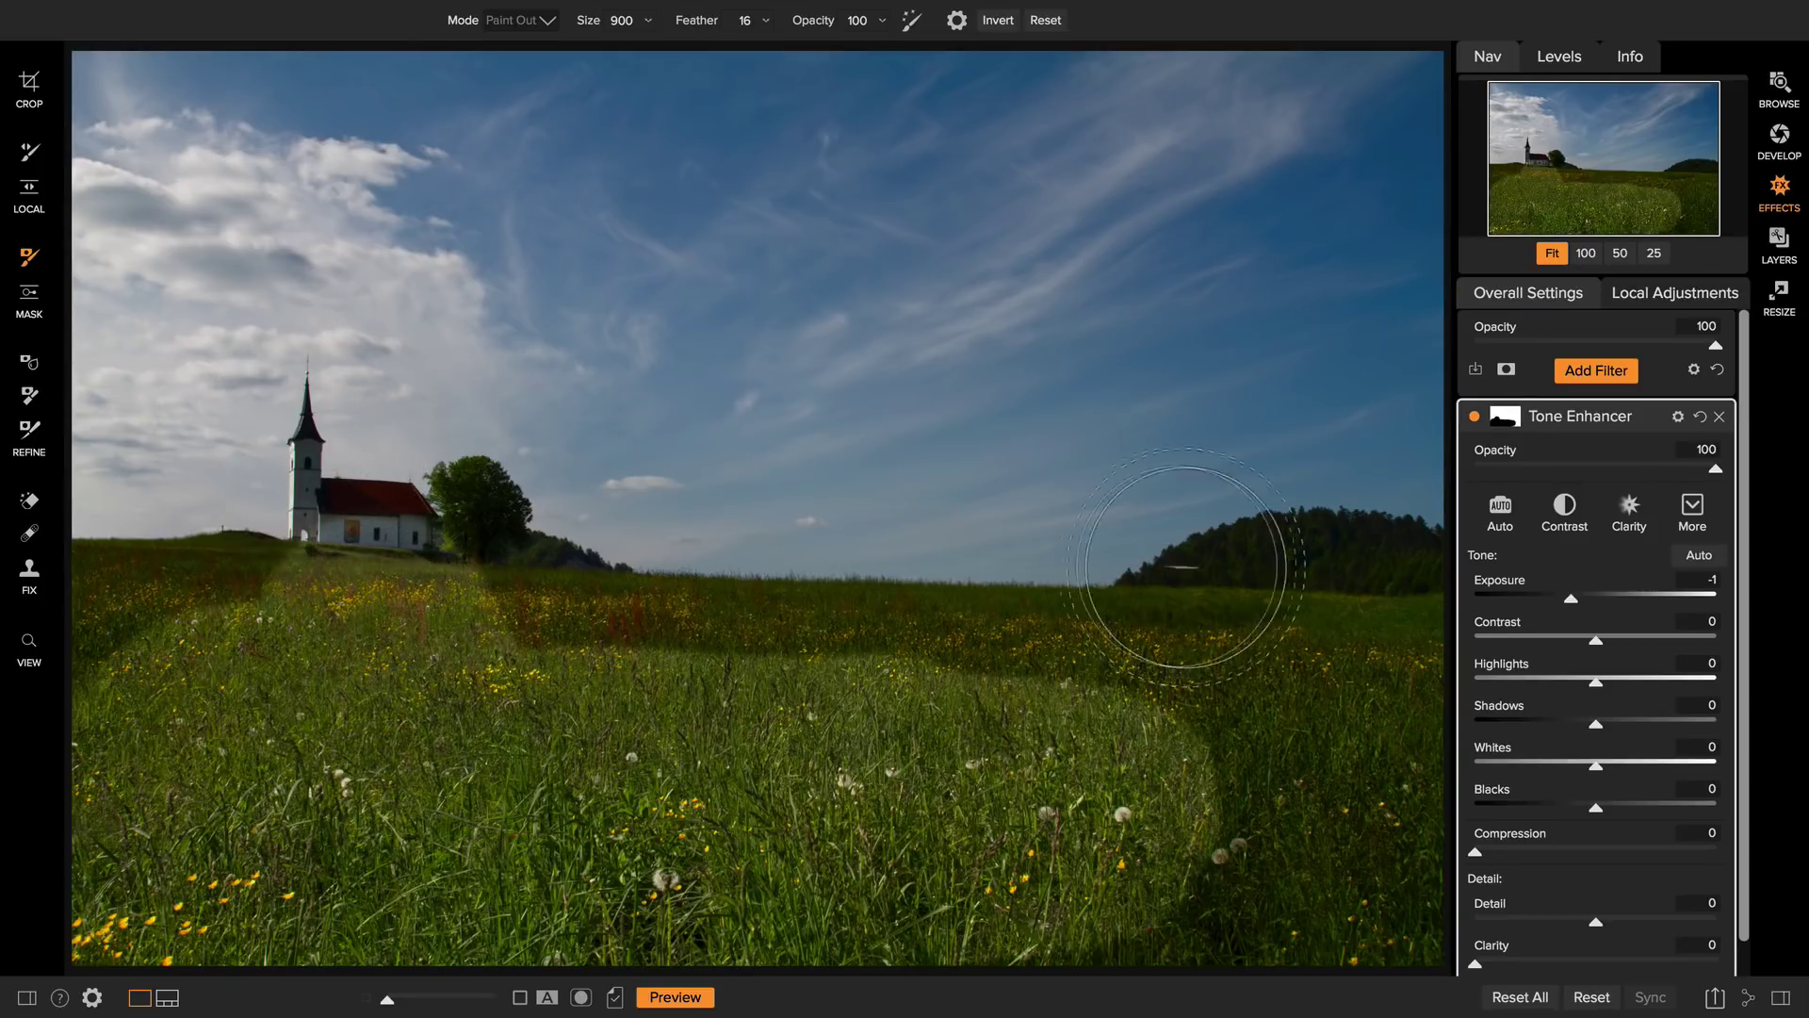
key("ctrl+z")
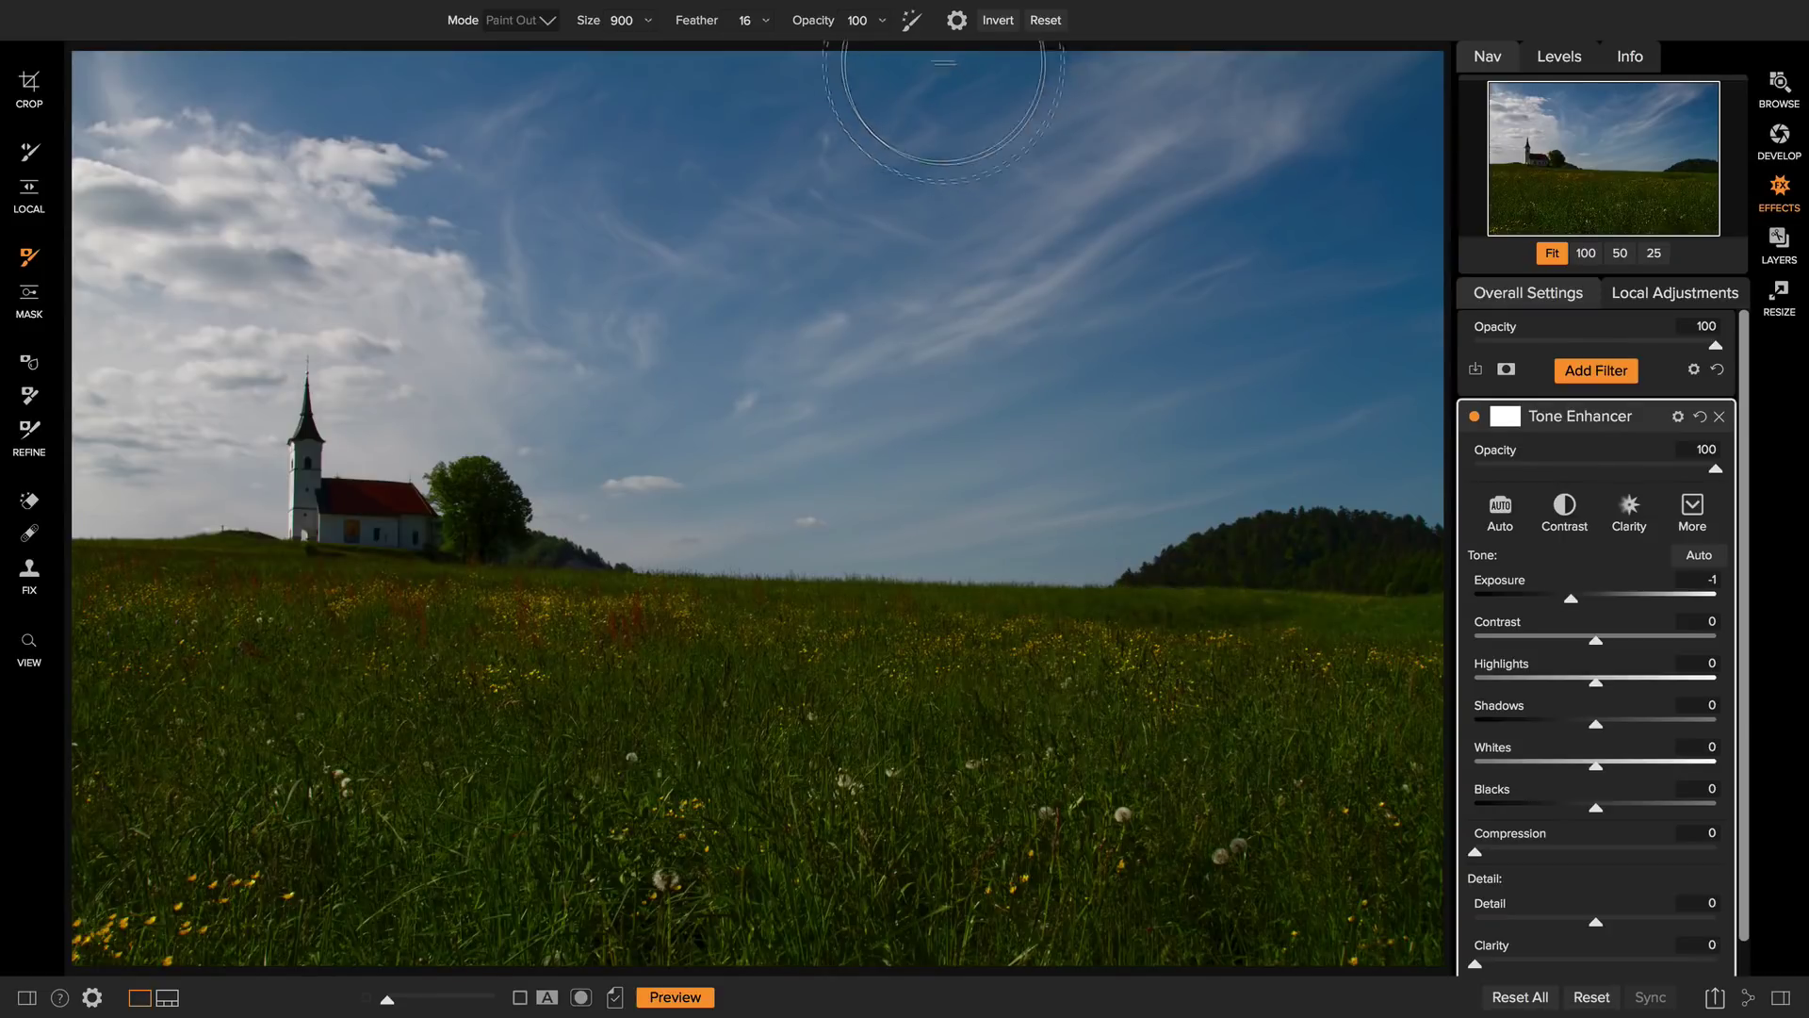
left_click(911, 26)
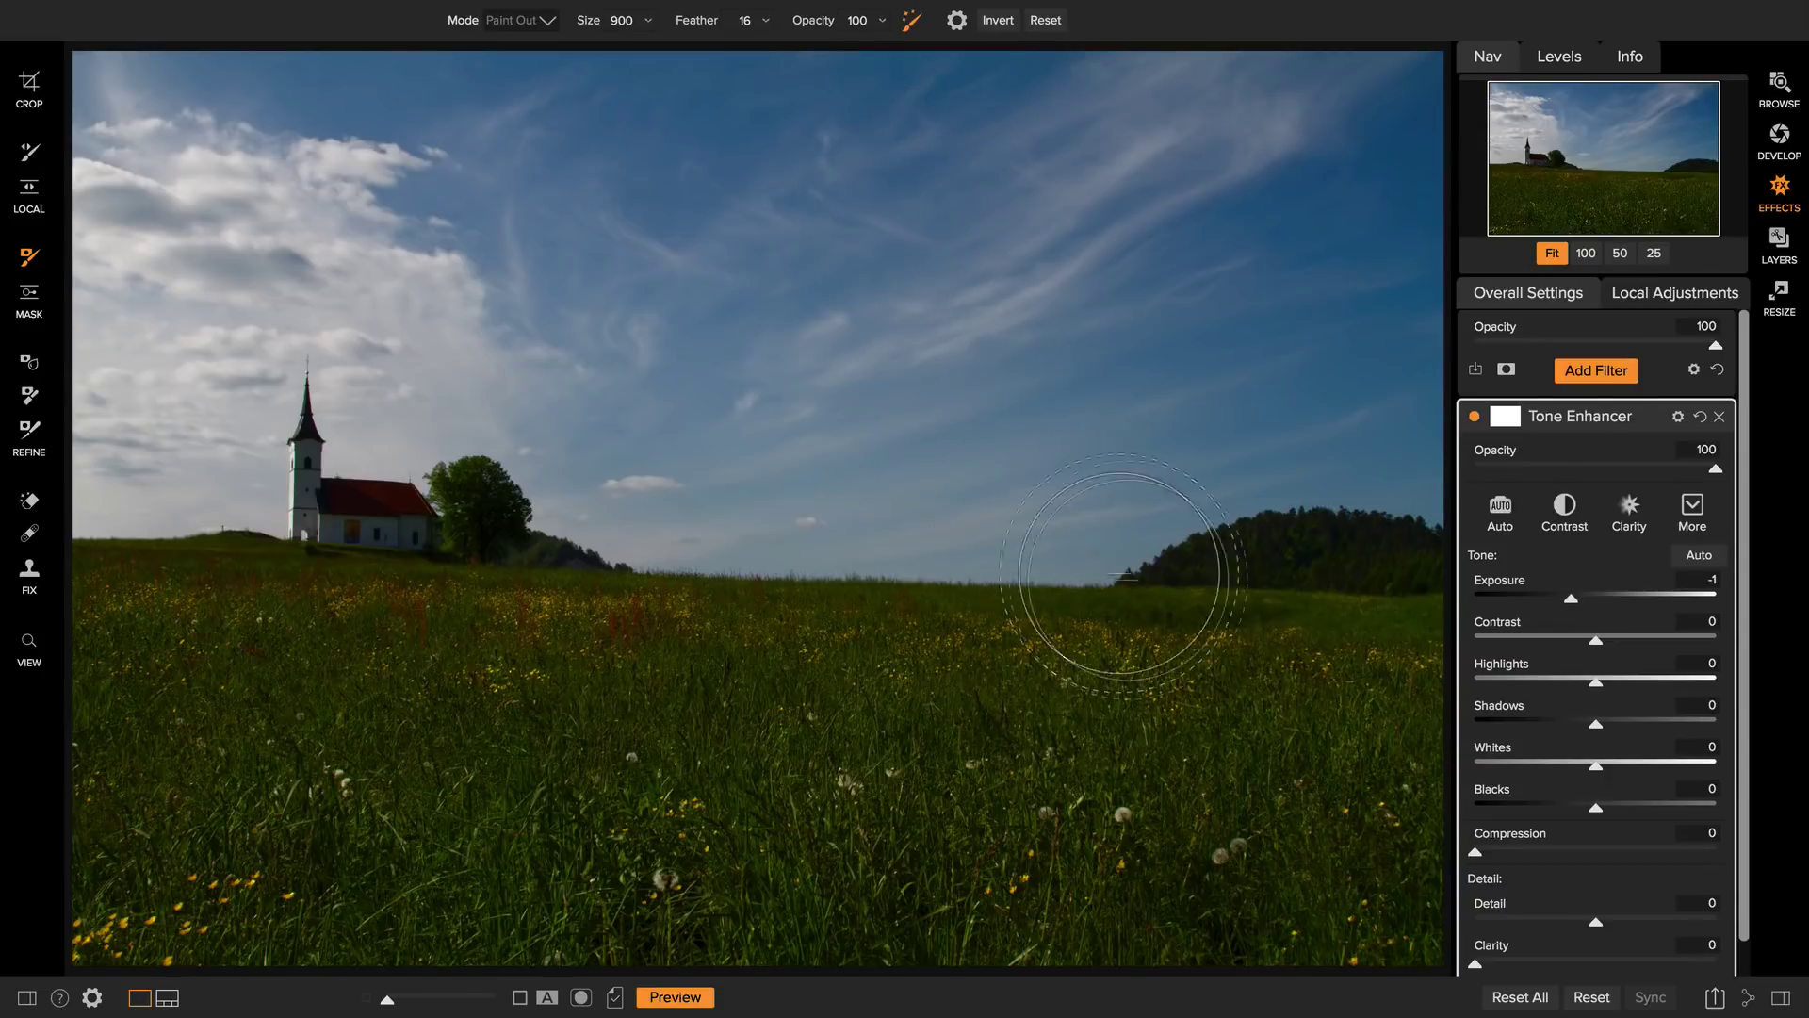
mouse_move(1407, 569)
left_mouse_down()
mouse_move(1261, 569)
mouse_move(1045, 662)
mouse_move(1218, 625)
mouse_move(1394, 681)
mouse_move(1353, 732)
mouse_move(1257, 775)
mouse_move(1276, 879)
mouse_move(1371, 939)
mouse_move(1436, 939)
mouse_move(962, 799)
mouse_move(1077, 796)
mouse_move(886, 742)
mouse_move(868, 696)
mouse_move(996, 688)
mouse_move(885, 680)
mouse_move(587, 676)
mouse_move(495, 744)
mouse_move(674, 840)
mouse_move(913, 907)
mouse_move(381, 930)
mouse_move(96, 907)
mouse_move(381, 842)
mouse_move(251, 758)
mouse_move(419, 719)
mouse_move(451, 689)
mouse_move(220, 664)
mouse_move(99, 681)
mouse_move(211, 650)
mouse_move(109, 647)
mouse_move(343, 641)
mouse_move(386, 541)
mouse_move(312, 484)
mouse_move(304, 442)
mouse_move(301, 508)
mouse_move(322, 534)
mouse_move(421, 546)
mouse_move(481, 488)
mouse_move(501, 560)
mouse_move(752, 603)
left_mouse_up()
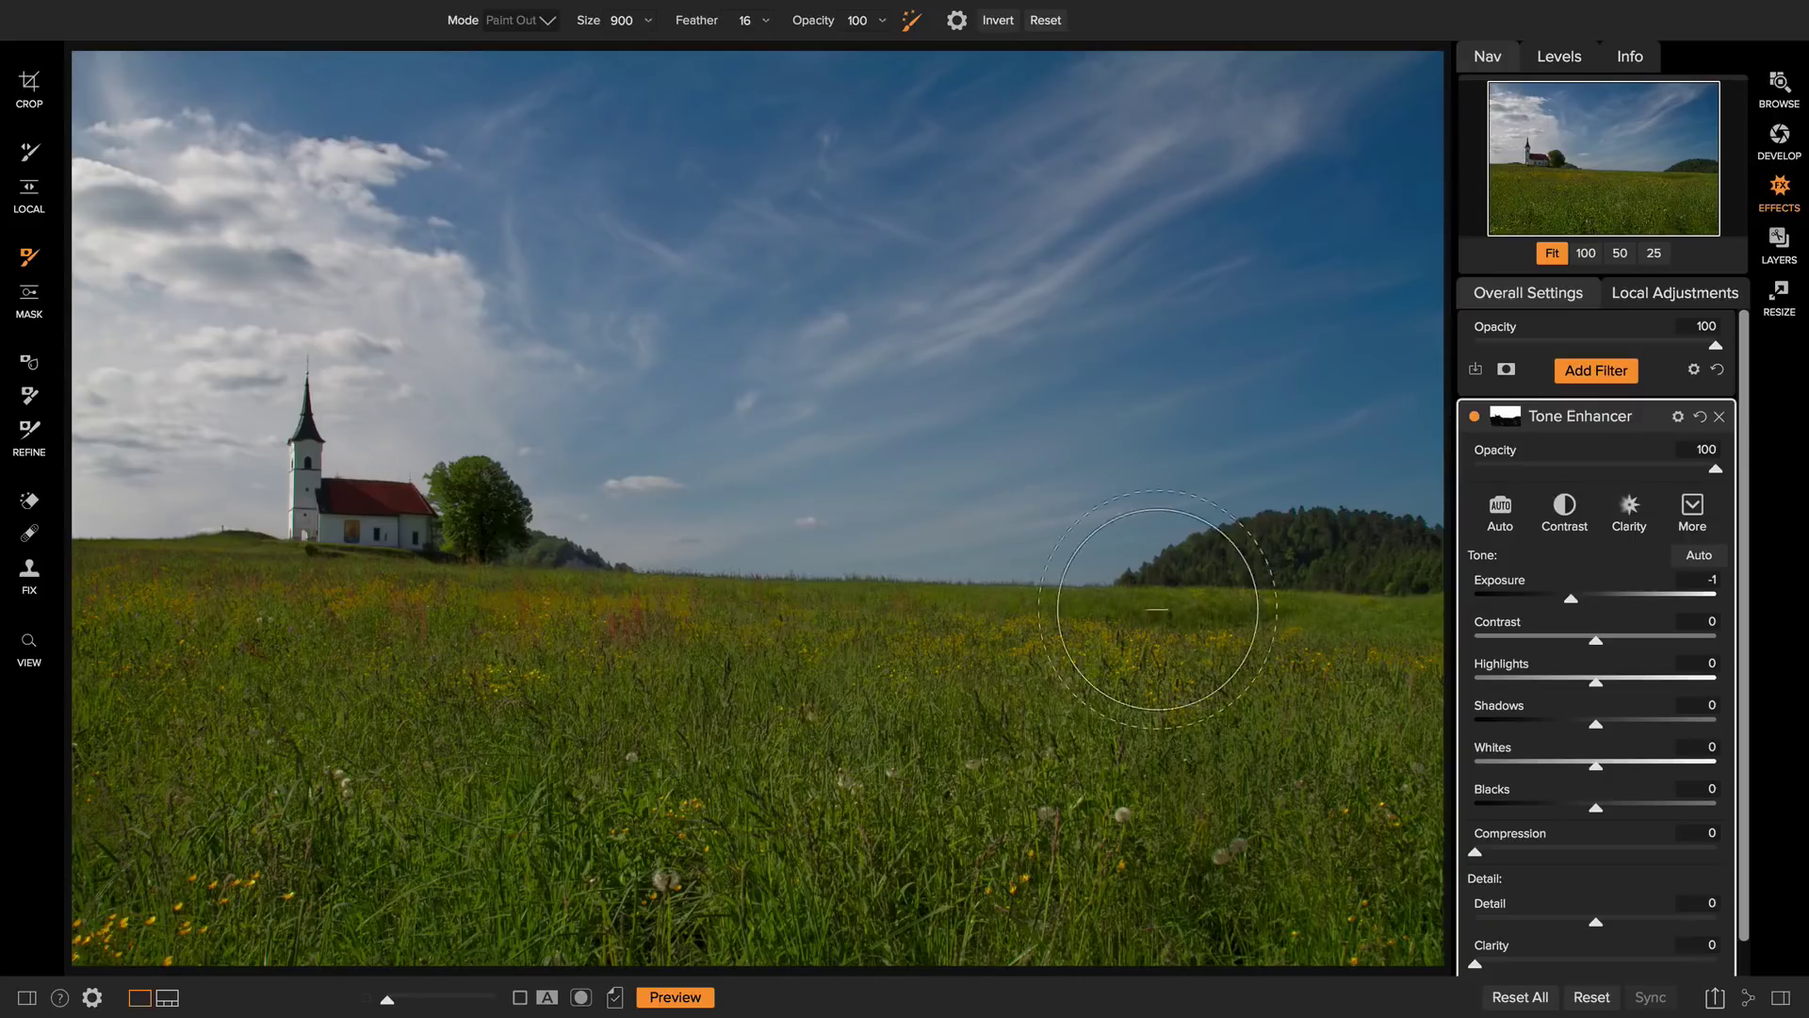
left_click(1510, 421)
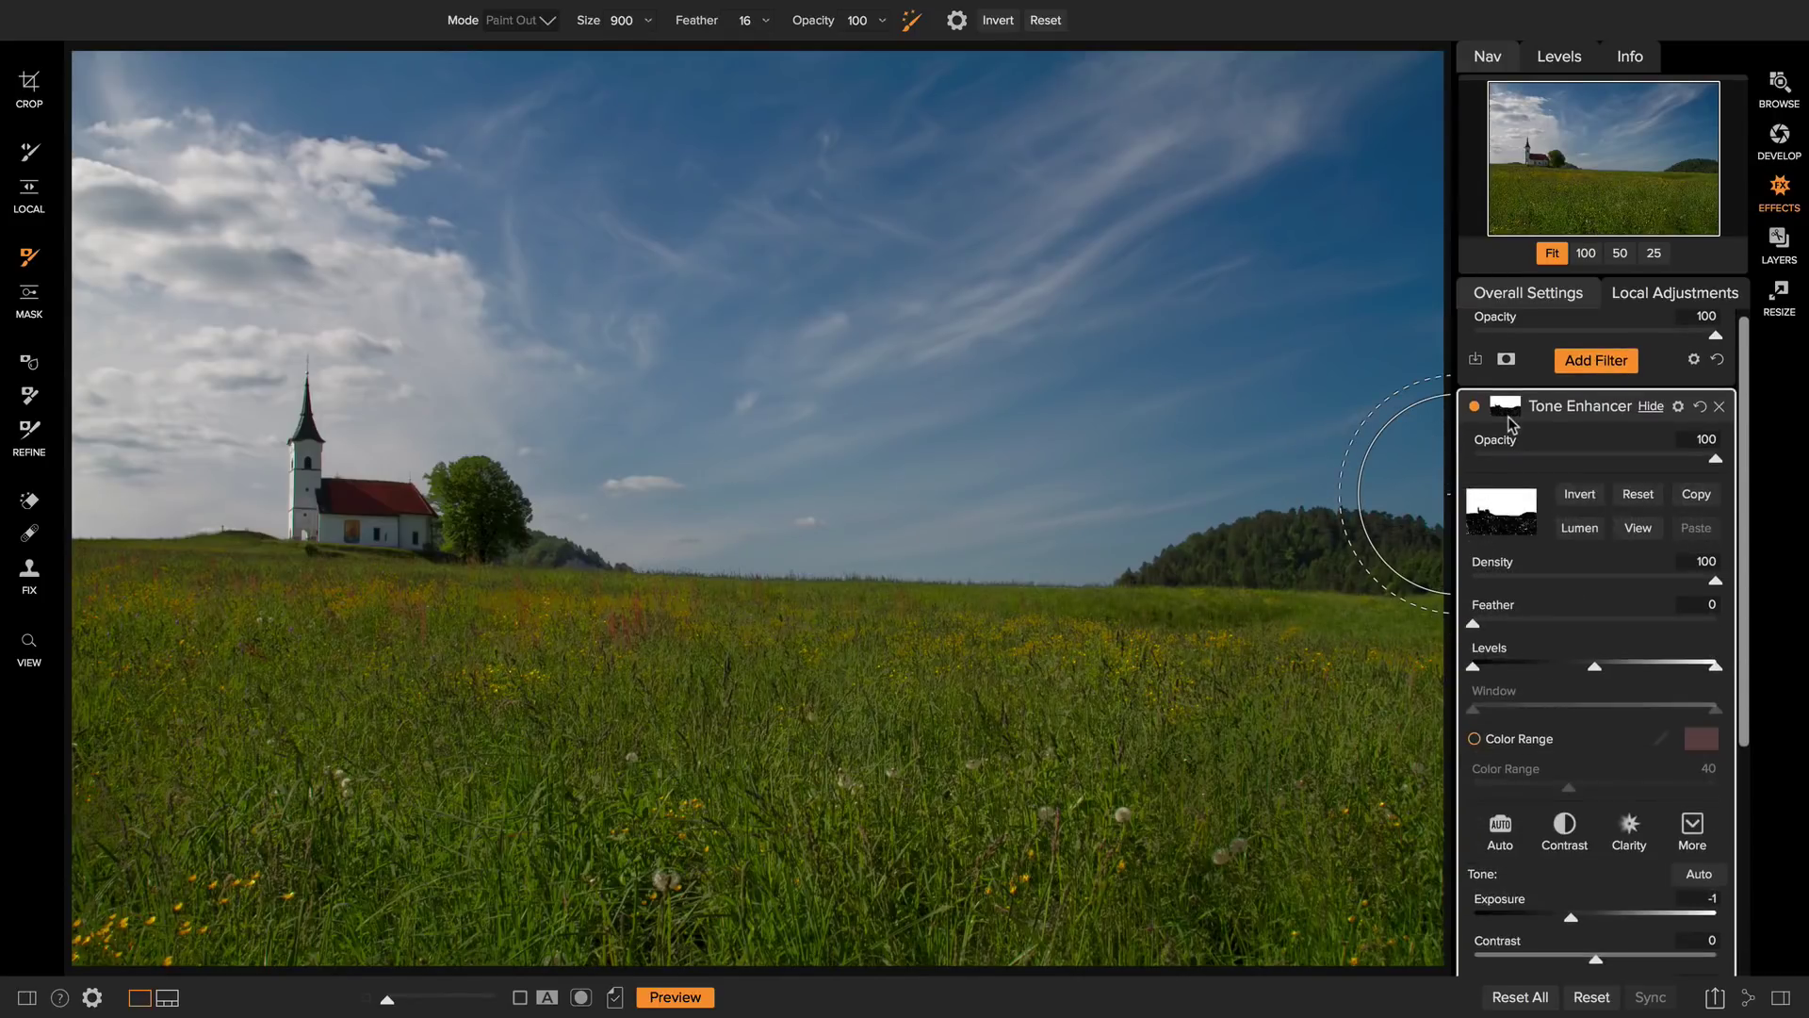
left_click(1636, 498)
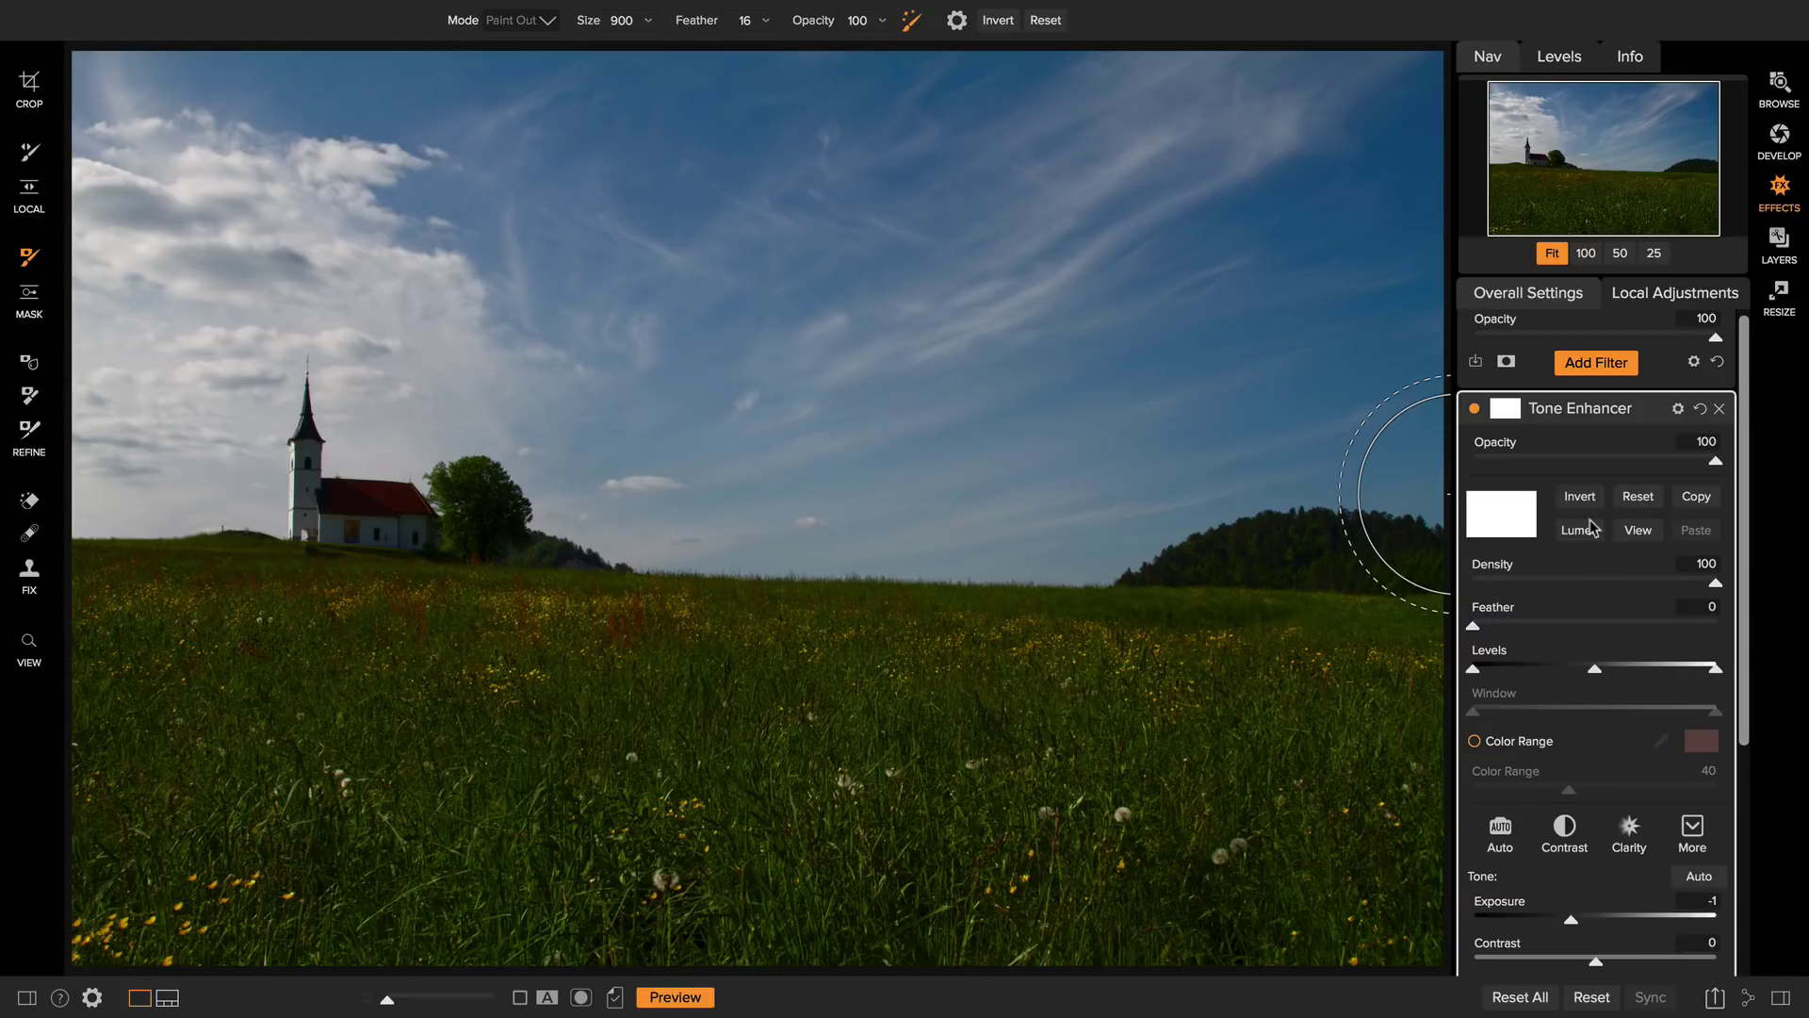
- Show the Tone Enhancer's mask options and create a luminosity mask from the photo
left_click(1509, 414)
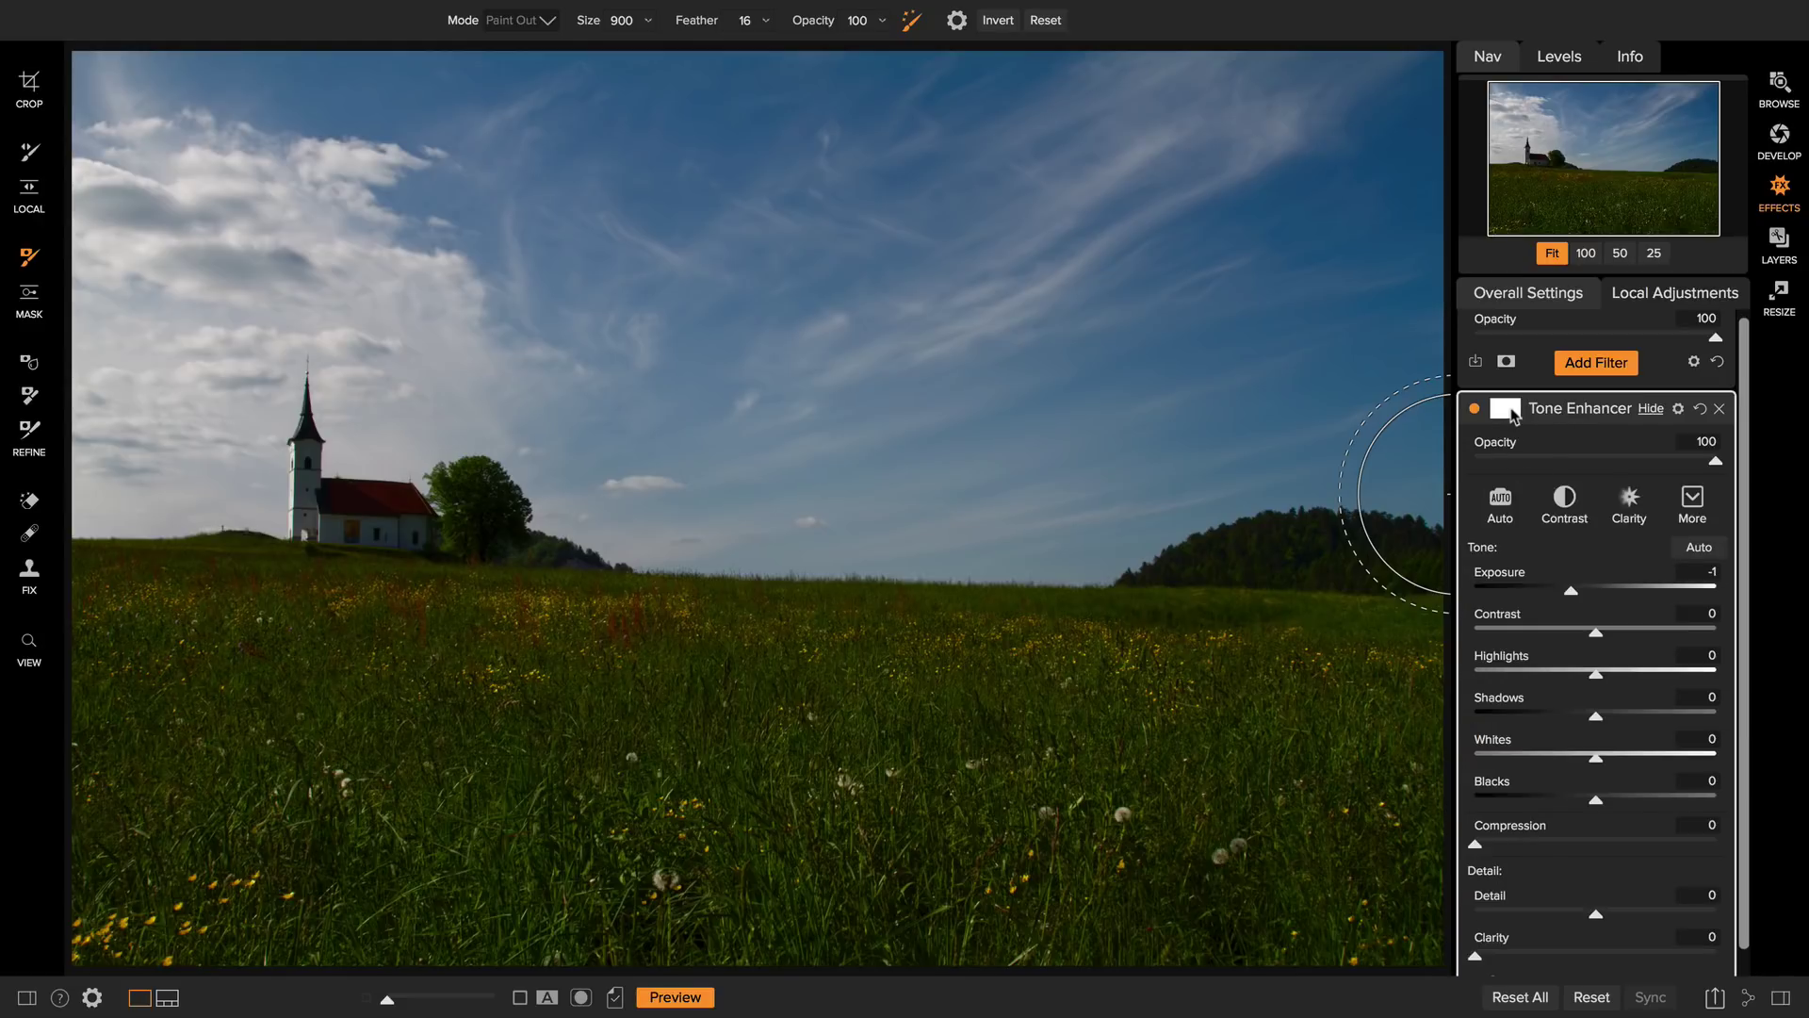
left_click(1506, 415)
left_click(1503, 415)
left_click(1502, 414)
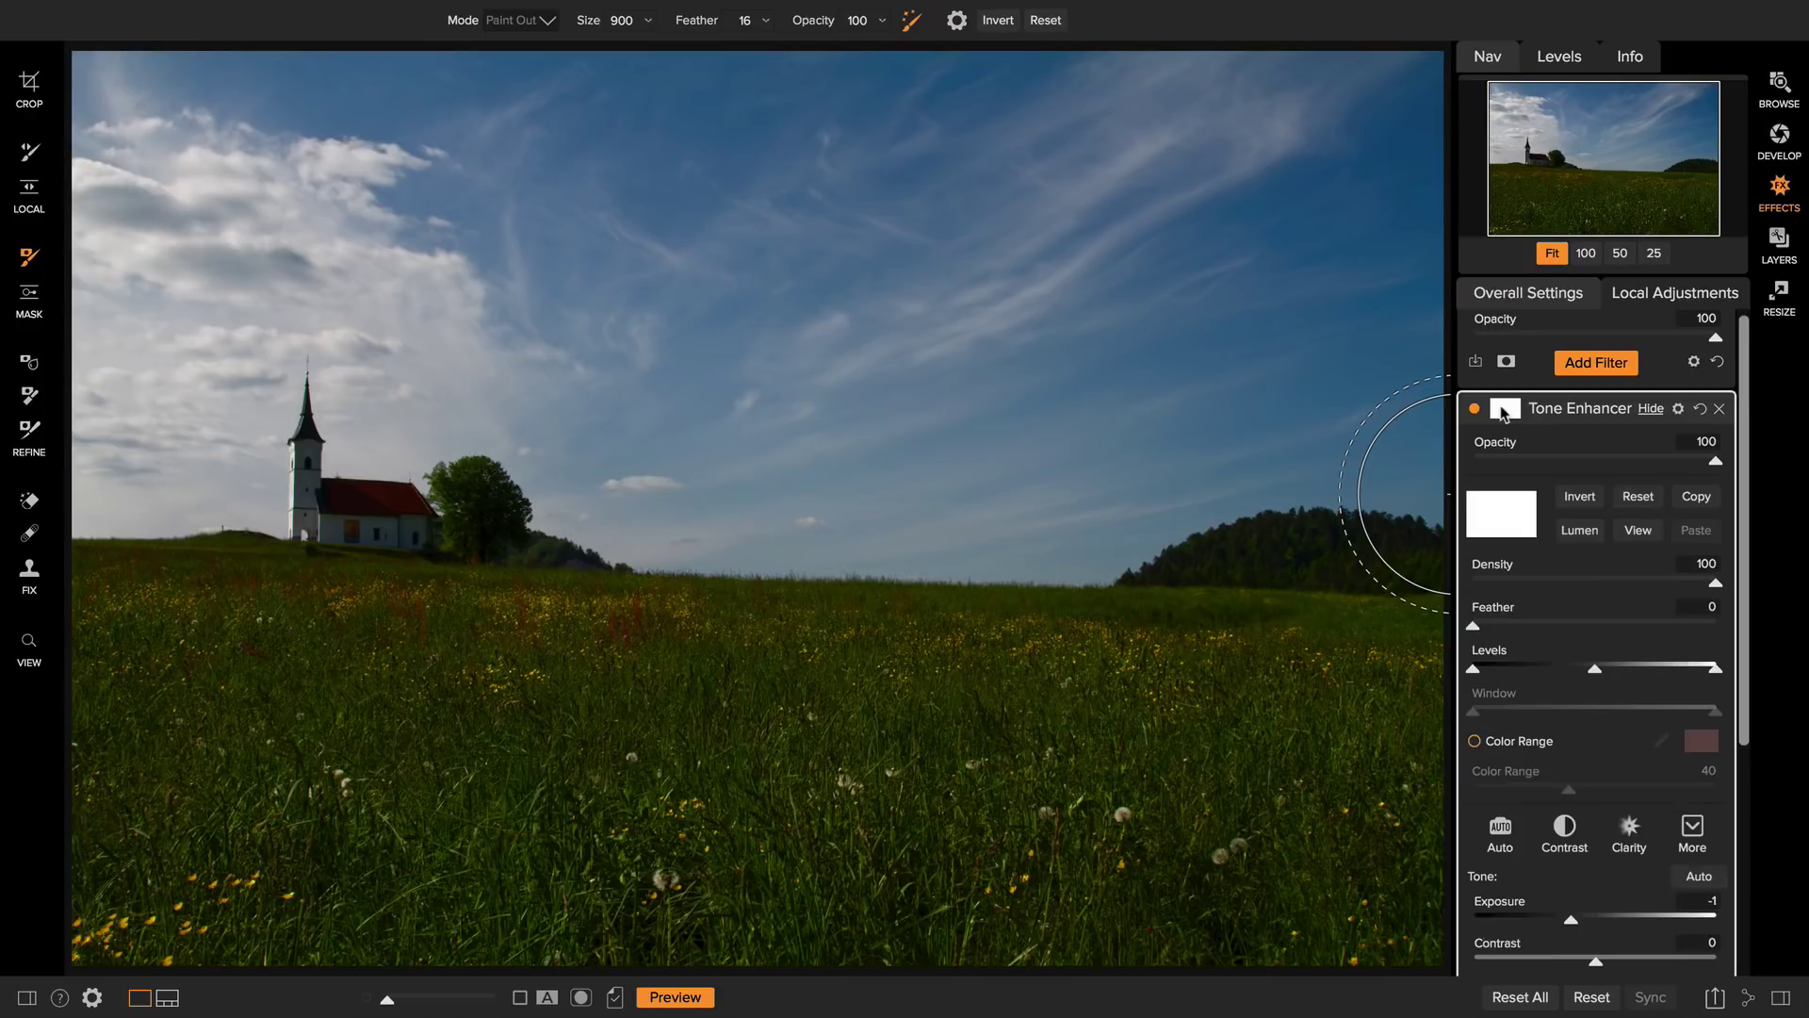
left_click(1580, 531)
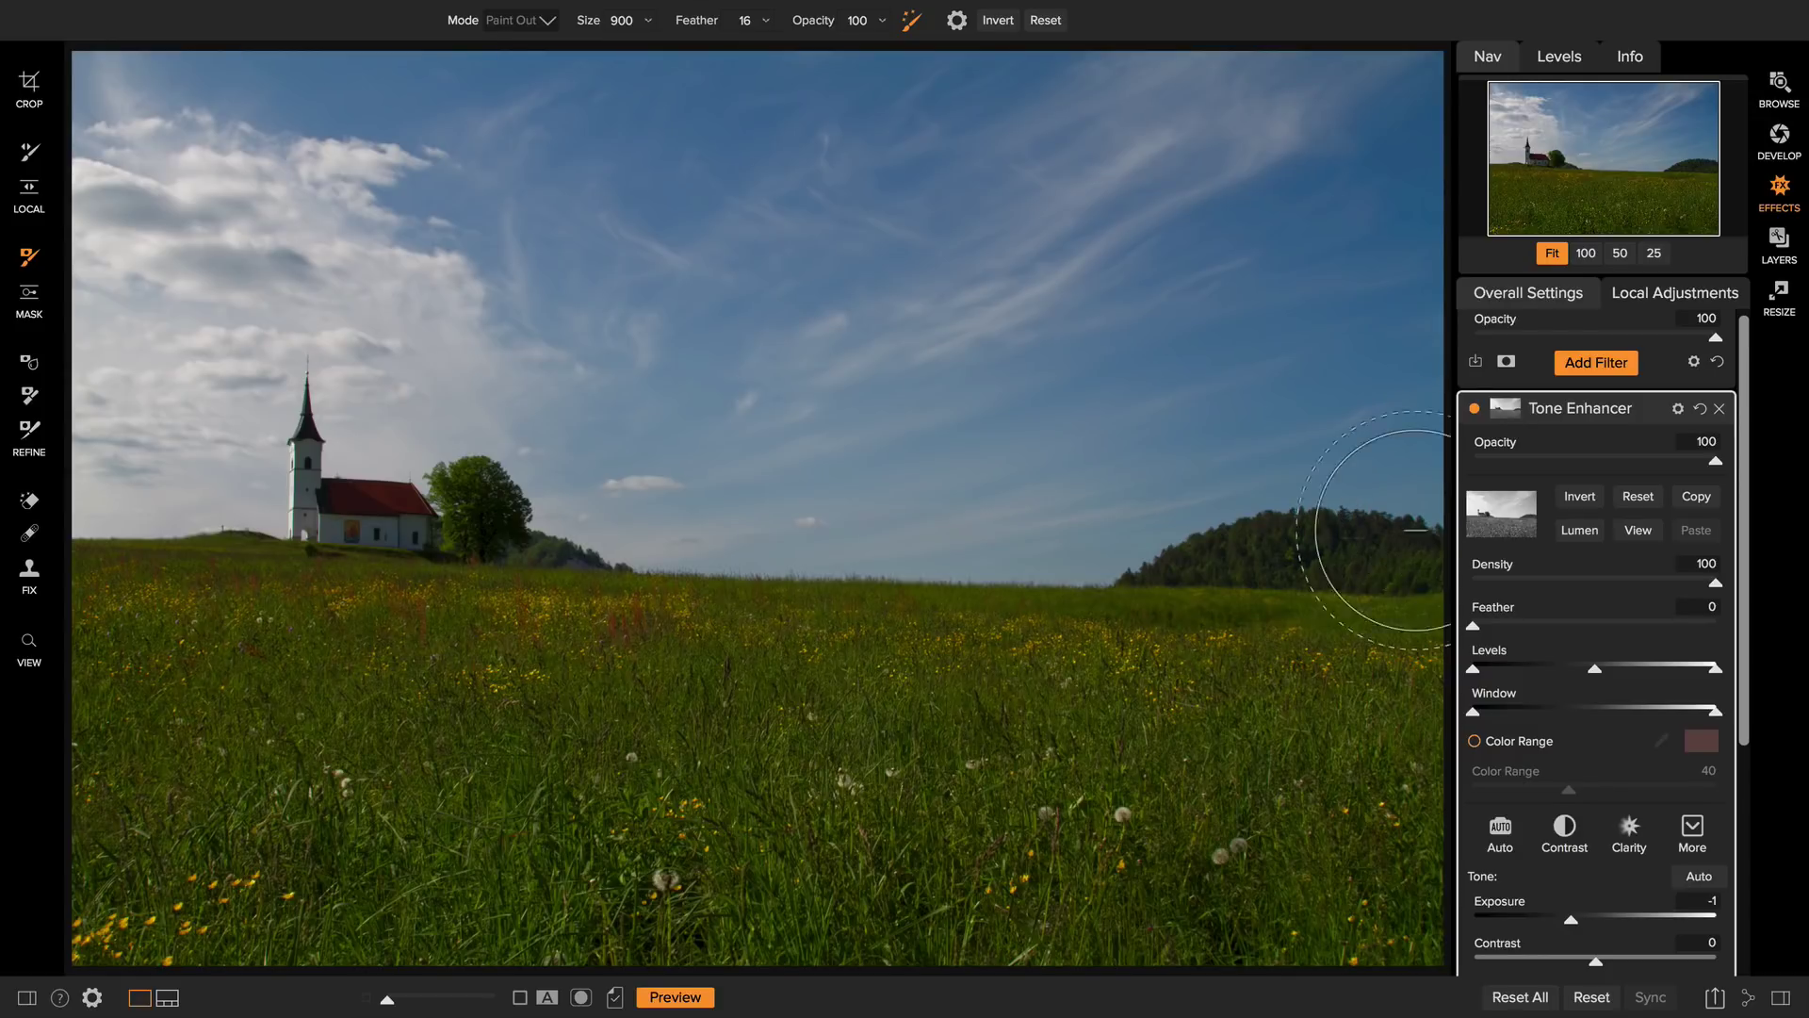
- Display the mask, raise its lower Window limit past the midtones, and pull the Levels white point down almost to the midpoint
left_click(582, 998)
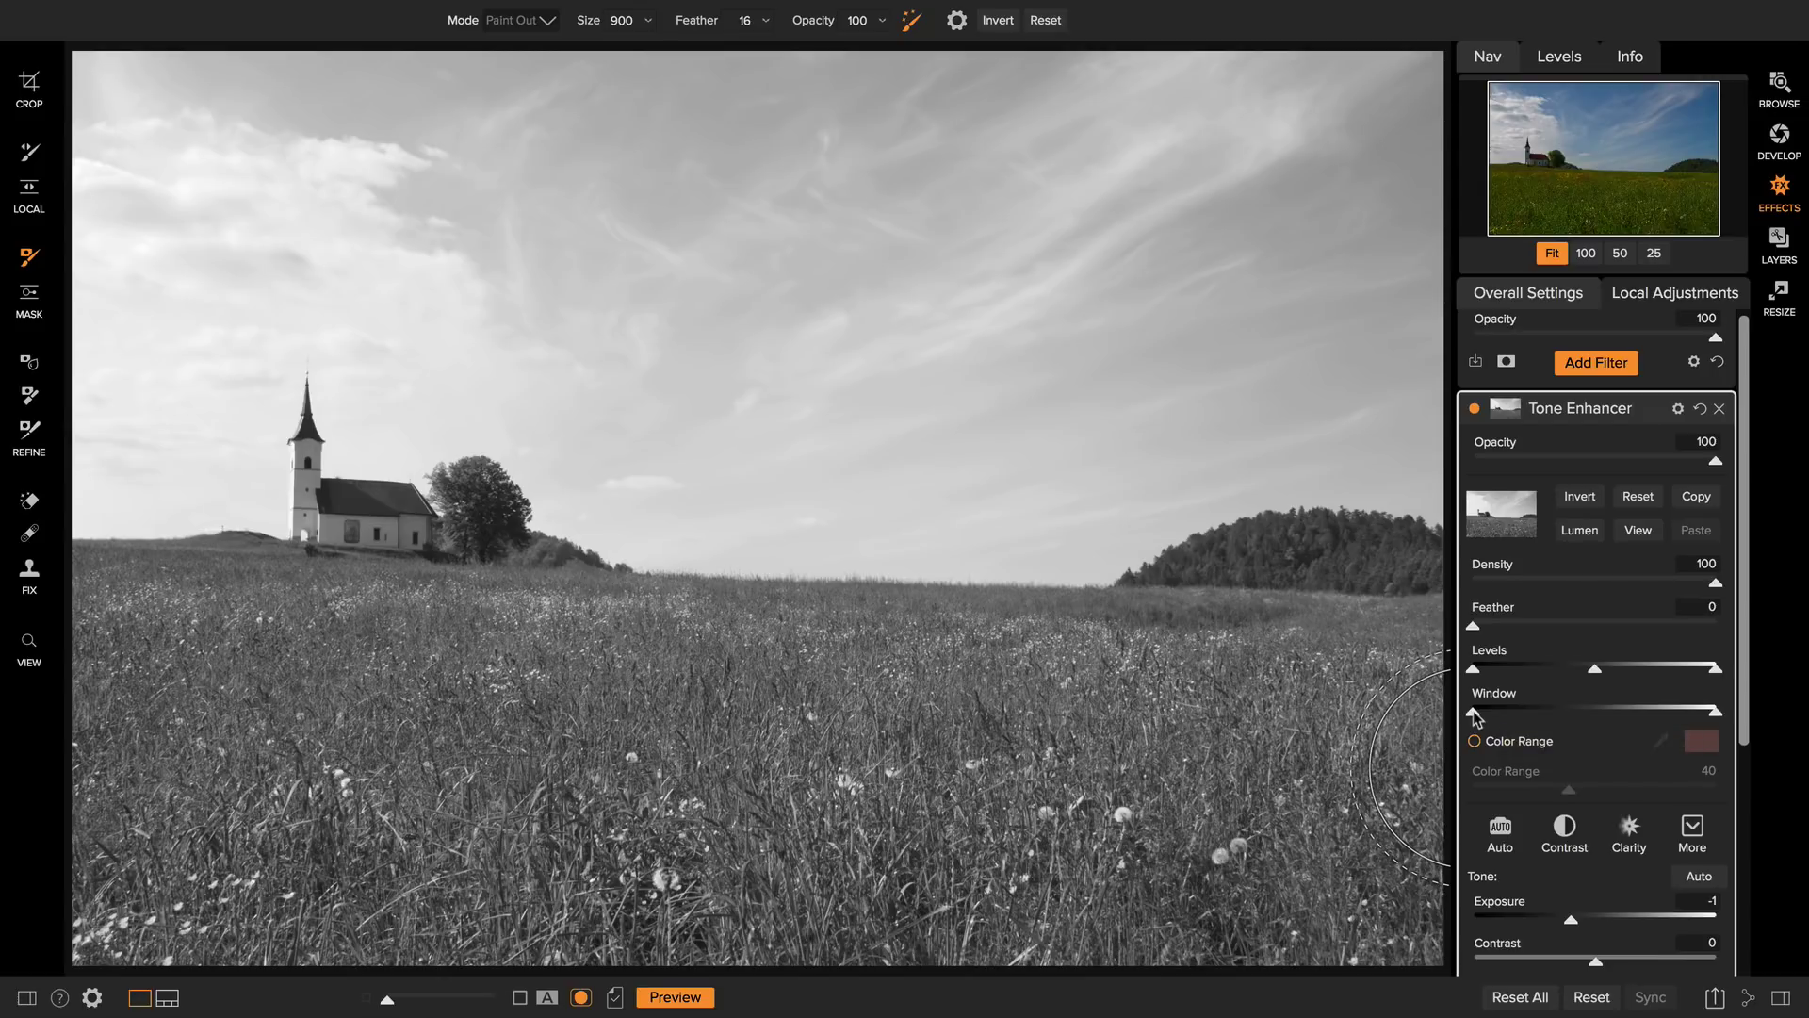
left_click_drag(1478, 710, 1616, 721)
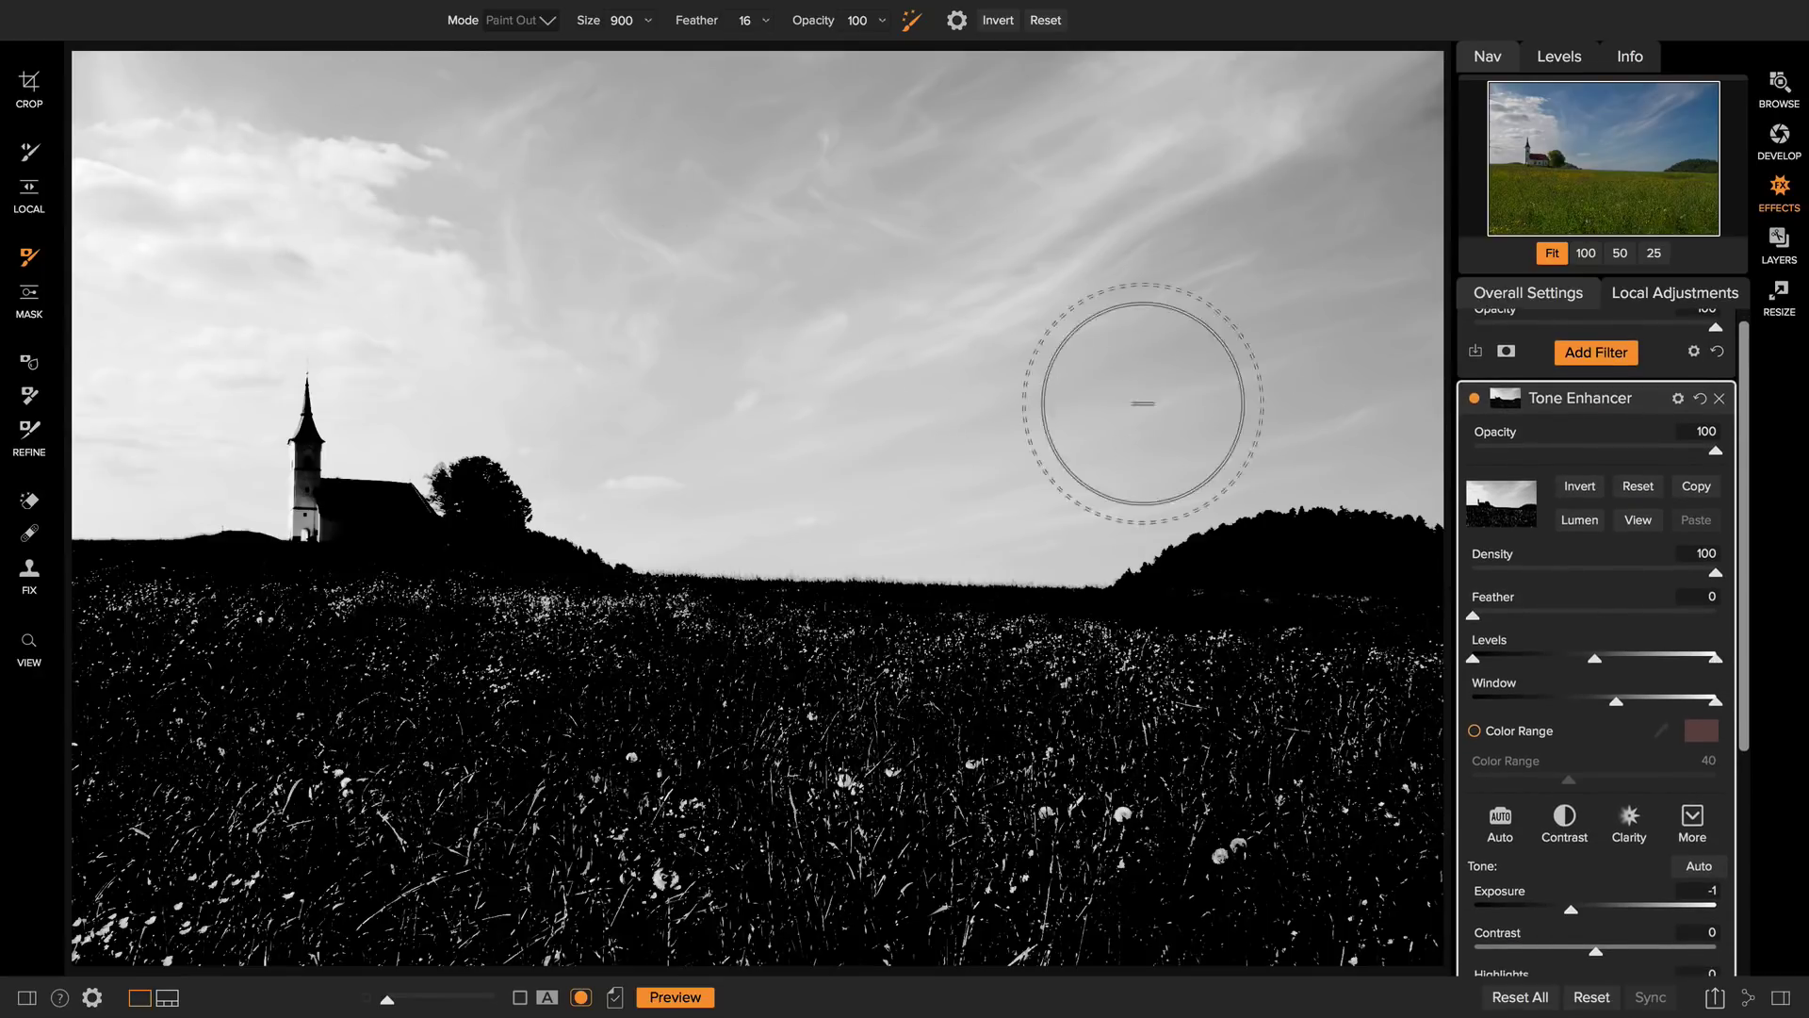
left_click_drag(1715, 659, 1597, 667)
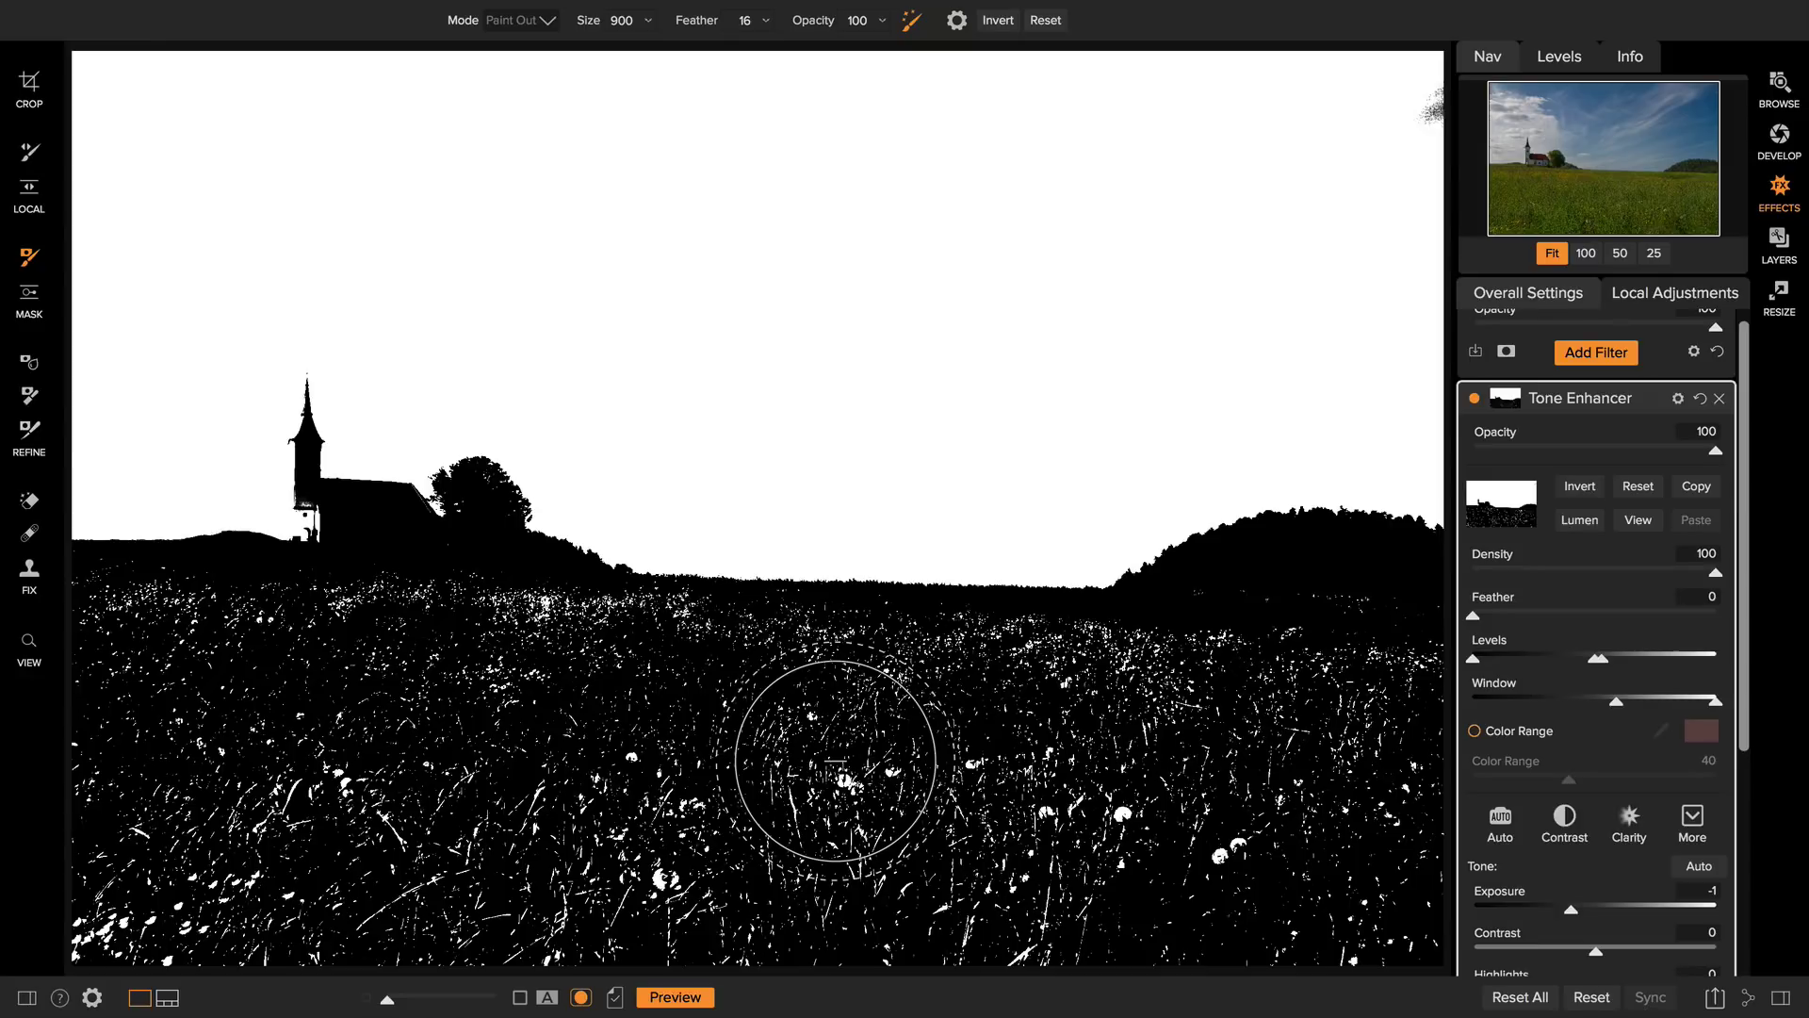
- With Perfect Brush off, paint out the mask's white specks in the meadow at size 900 and on the church at 125, then hide the mask
left_click(911, 20)
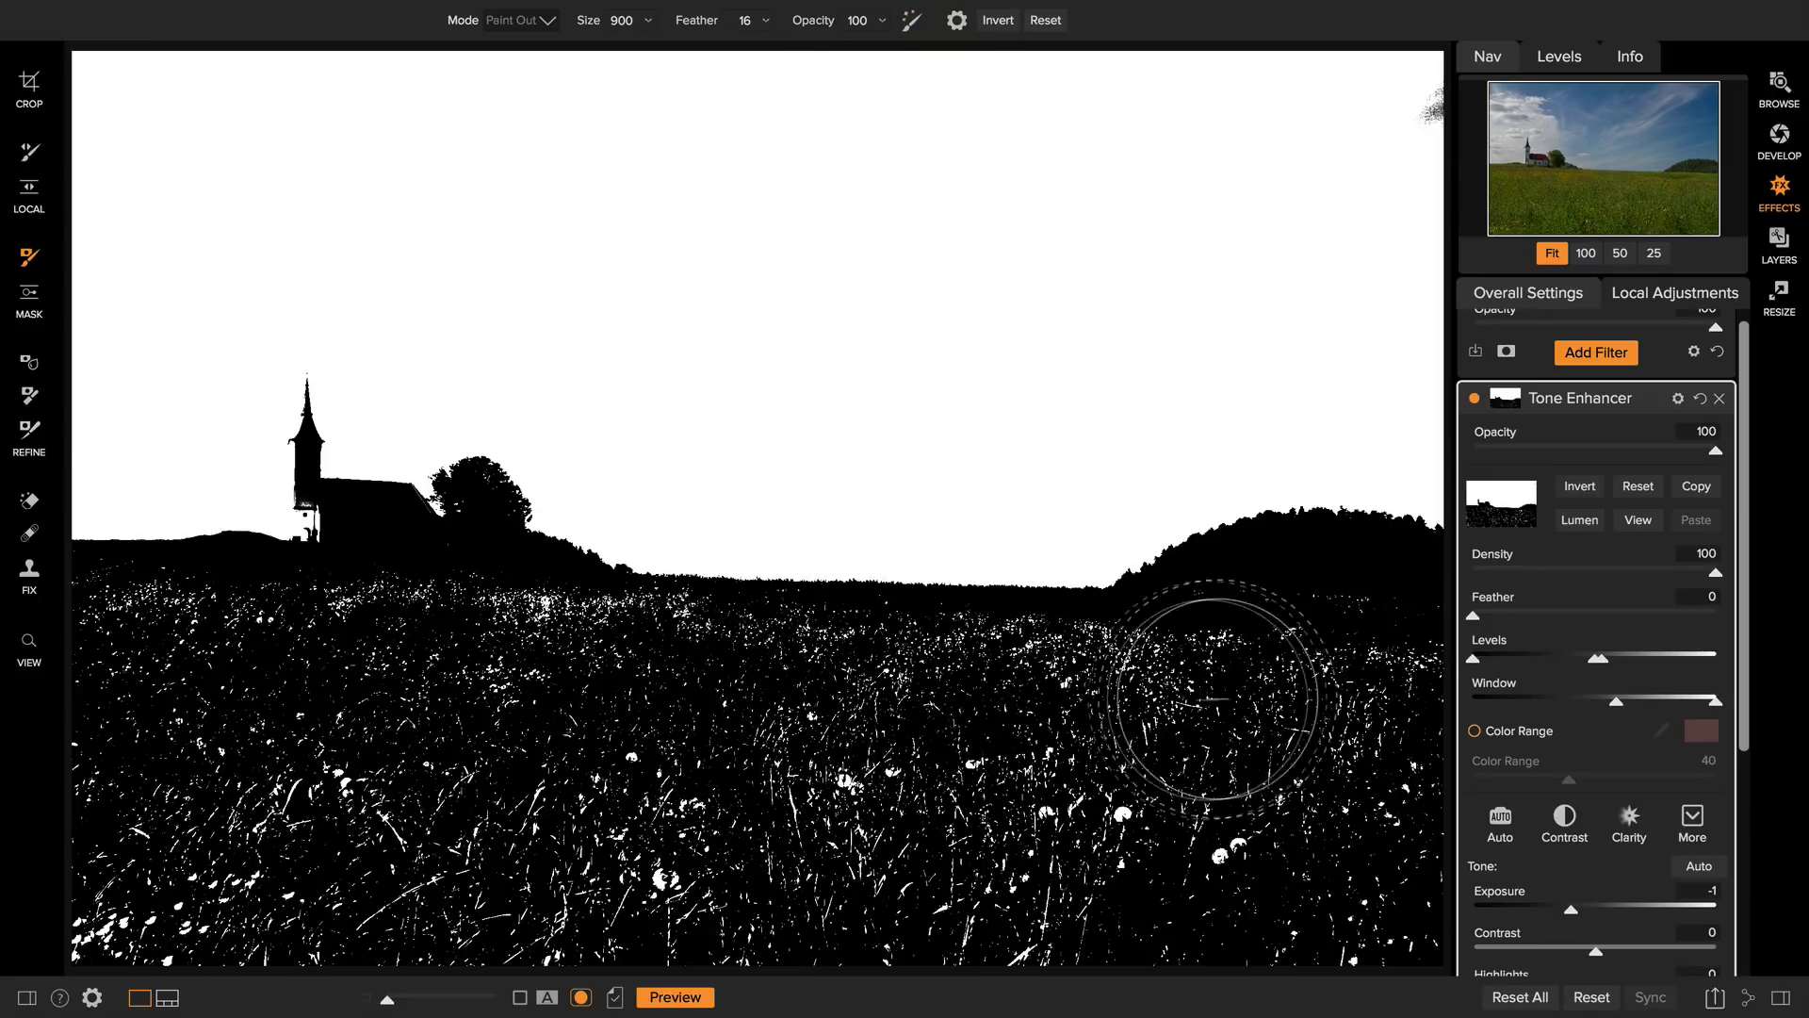
mouse_move(1168, 775)
left_mouse_down()
mouse_move(1020, 791)
mouse_move(1267, 718)
mouse_move(1244, 684)
mouse_move(1387, 673)
mouse_move(1381, 913)
mouse_move(959, 938)
mouse_move(590, 932)
mouse_move(912, 793)
mouse_move(1139, 727)
mouse_move(671, 698)
mouse_move(470, 717)
mouse_move(408, 830)
mouse_move(212, 930)
mouse_move(166, 916)
mouse_move(183, 814)
mouse_move(164, 720)
mouse_move(111, 663)
mouse_move(248, 695)
mouse_move(371, 691)
mouse_move(436, 658)
left_mouse_up()
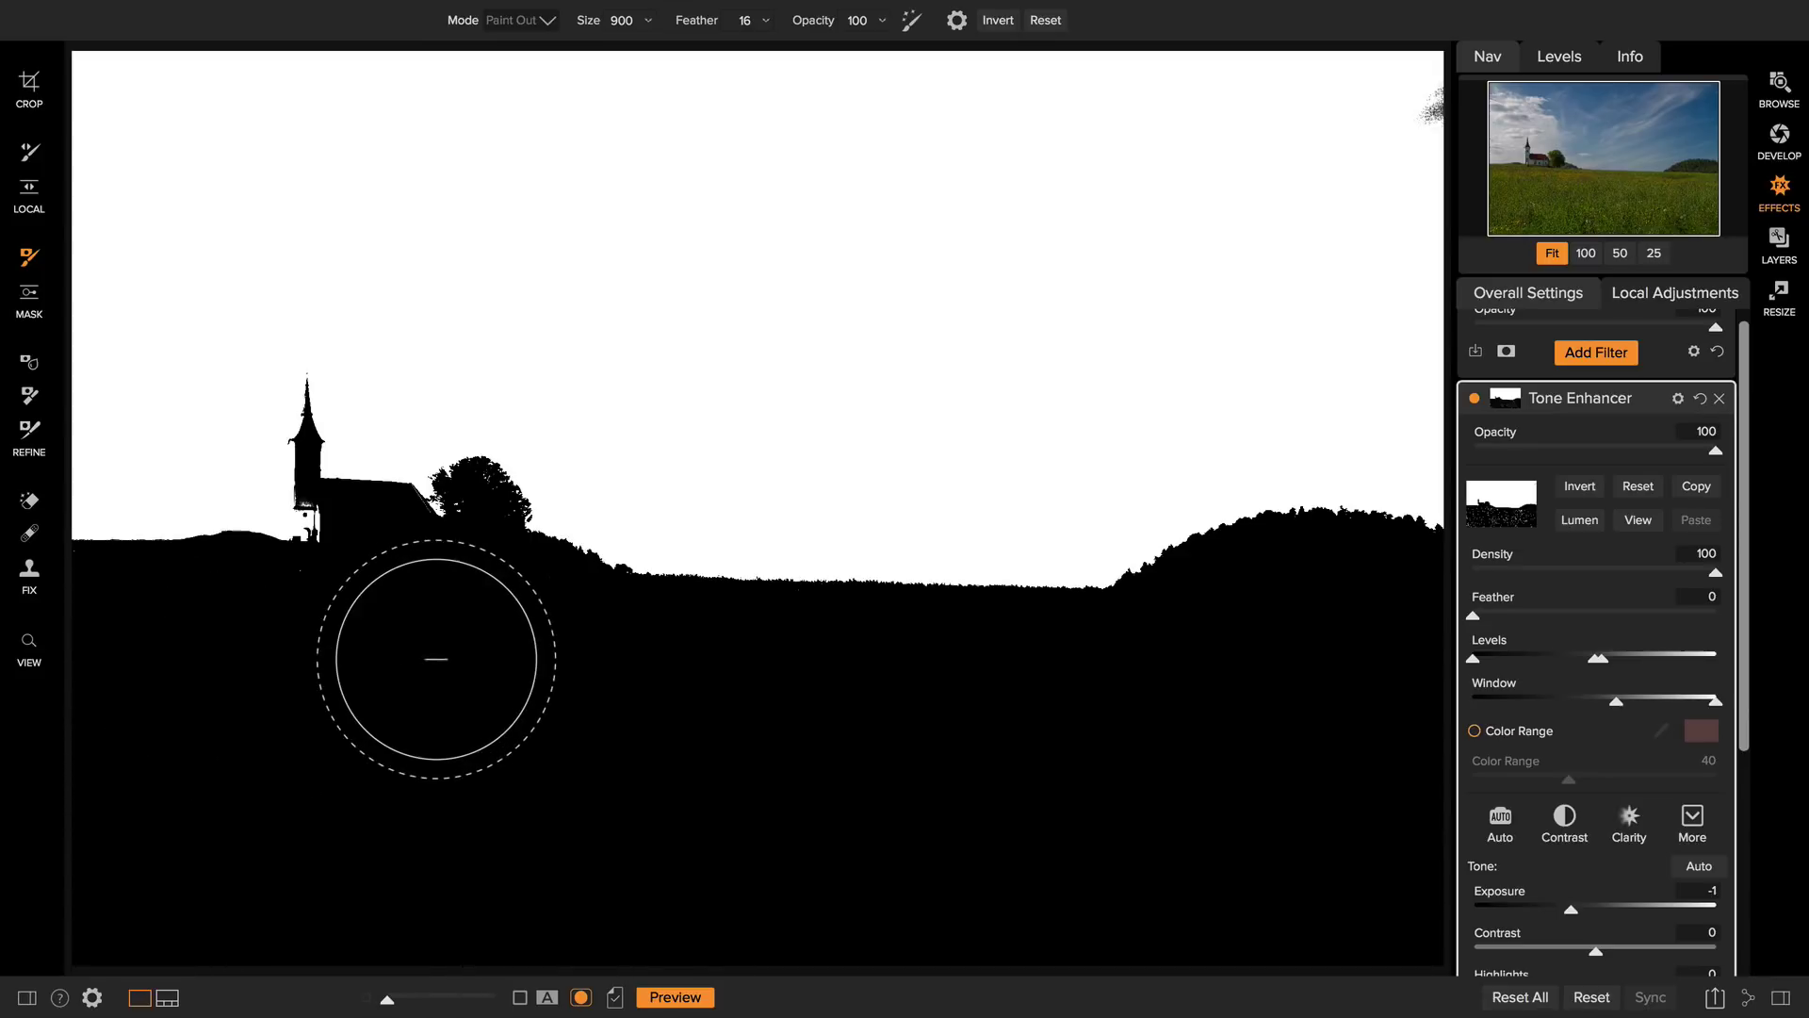
key("bracketleft")
key("bracketleft")
key("bracketleft")
key("bracketleft")
key("bracketleft")
key("bracketleft")
key("bracketleft")
key("bracketleft")
key("bracketleft")
key("bracketleft")
key("bracketleft")
key("bracketleft")
key("bracketleft")
key("bracketleft")
key("bracketleft")
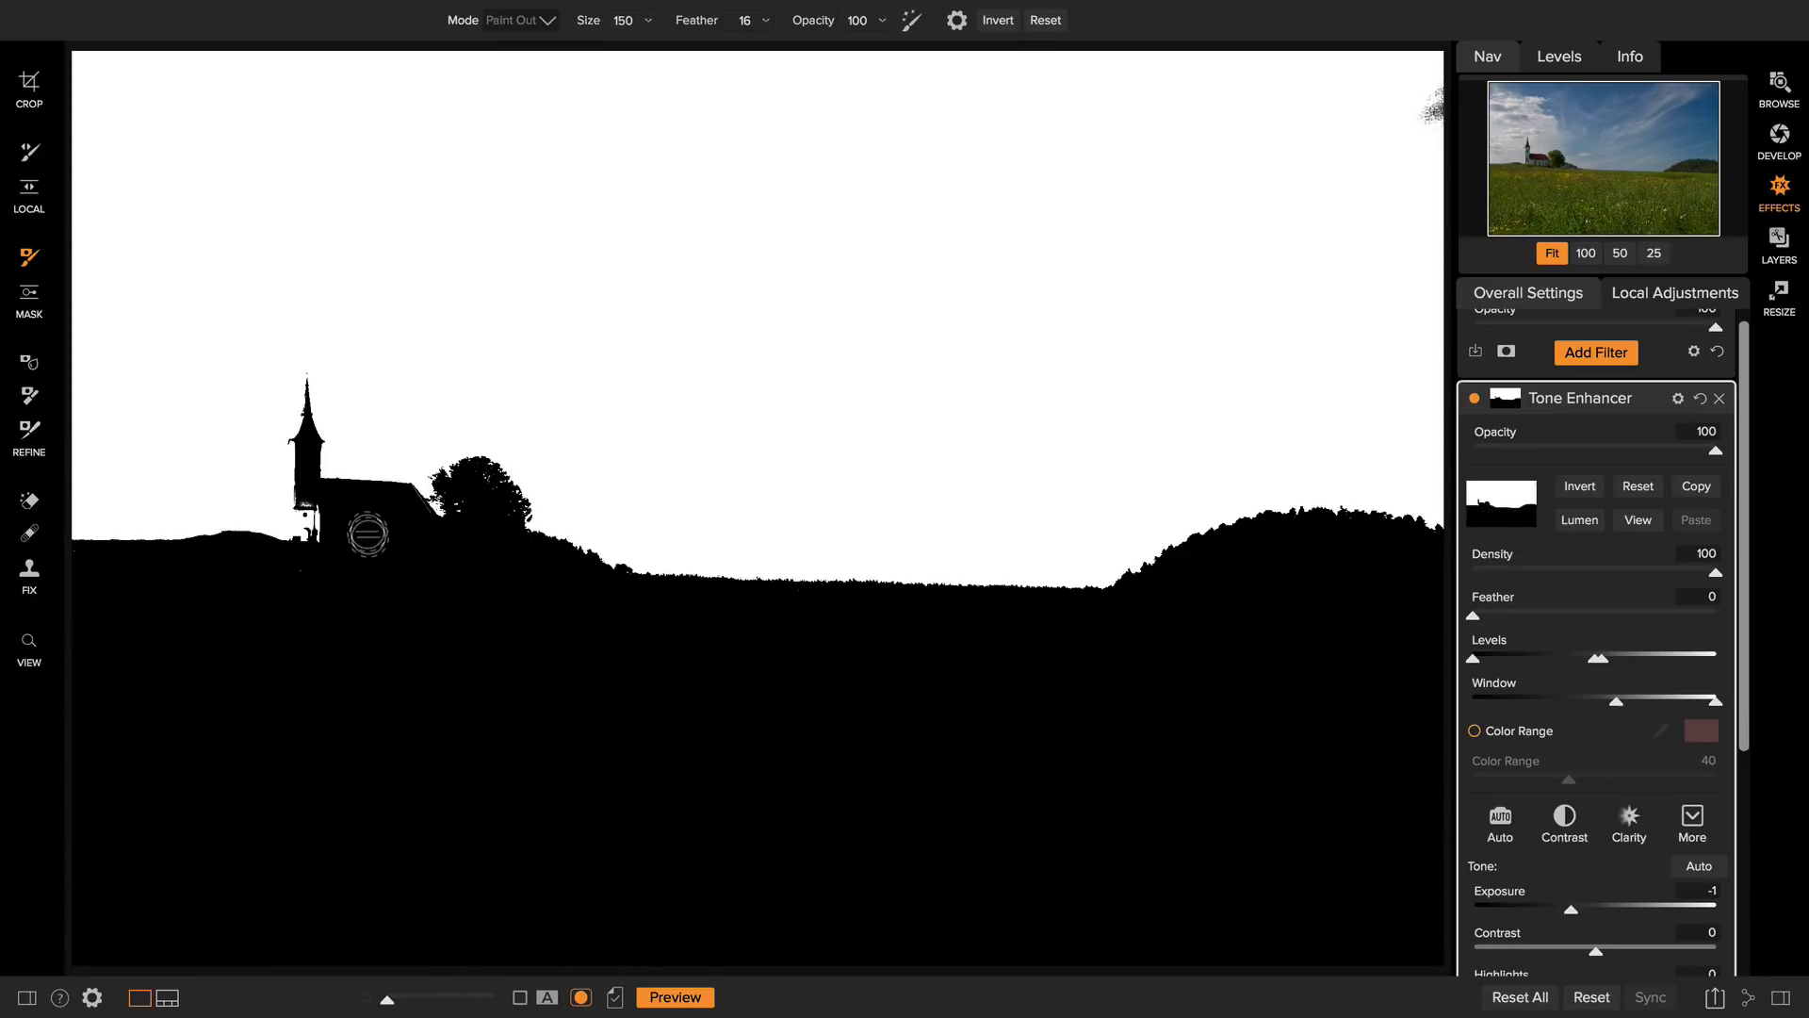
key("bracketleft")
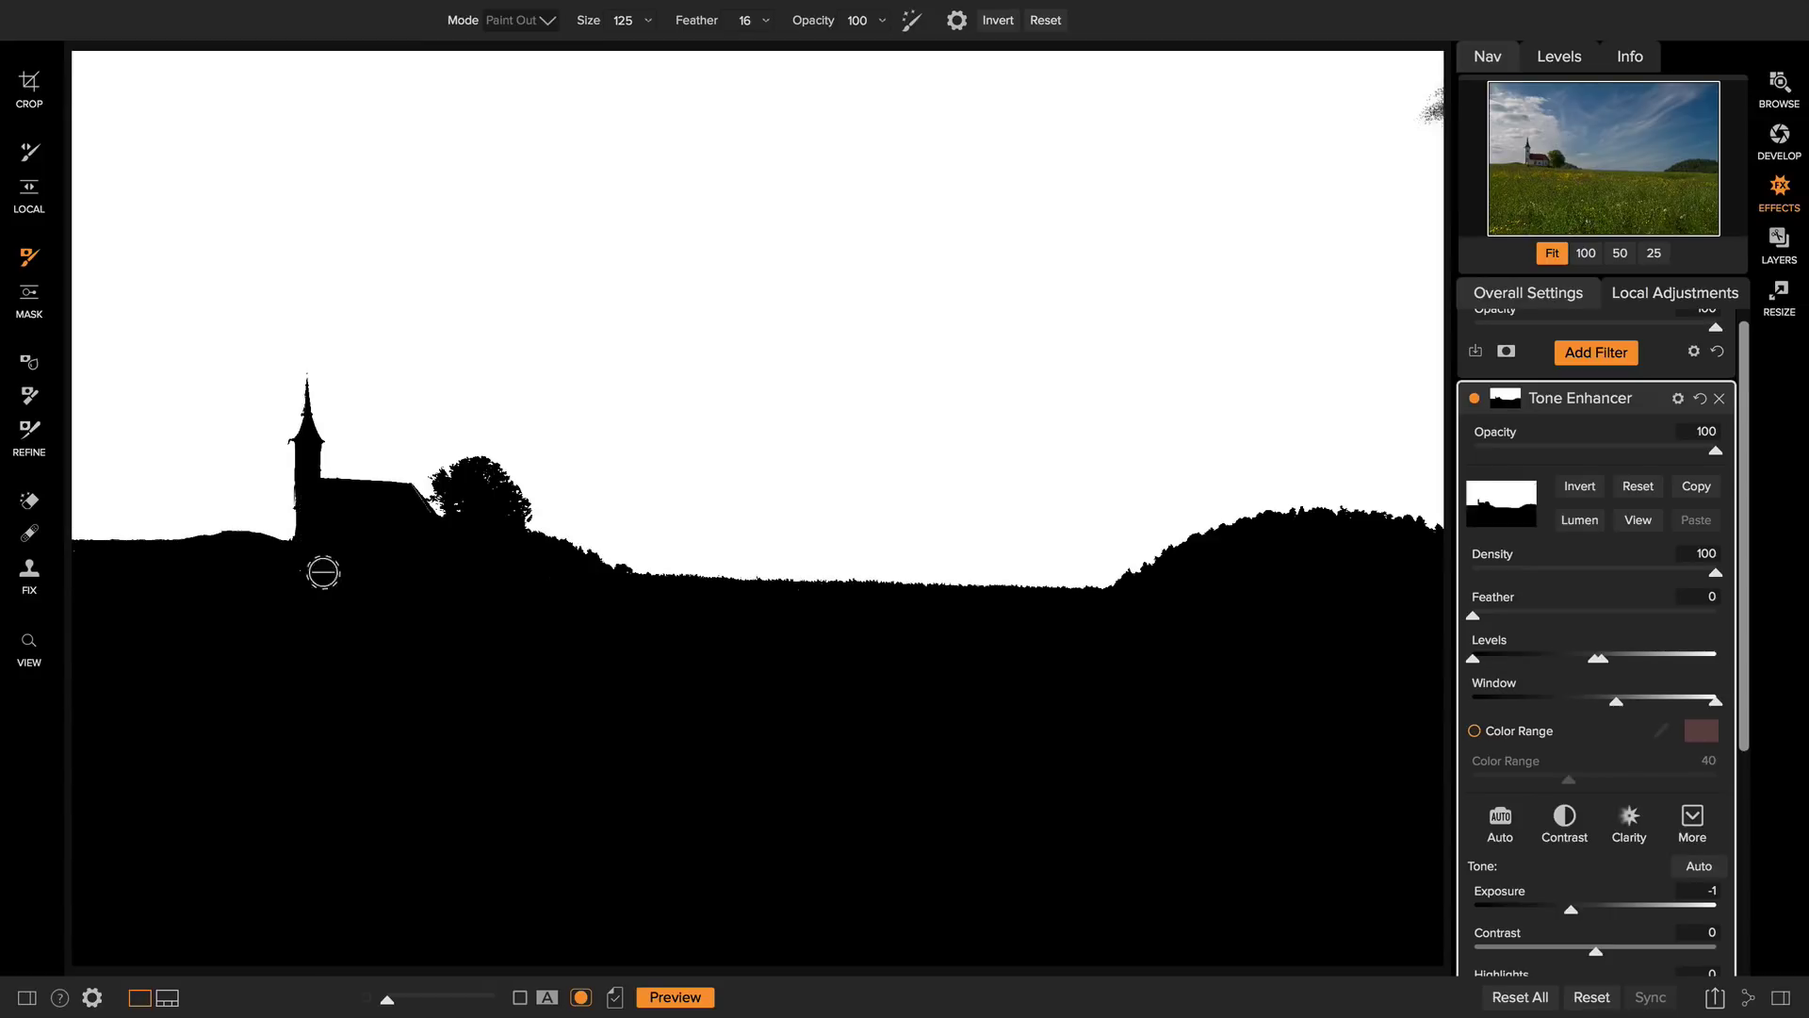
left_click(580, 999)
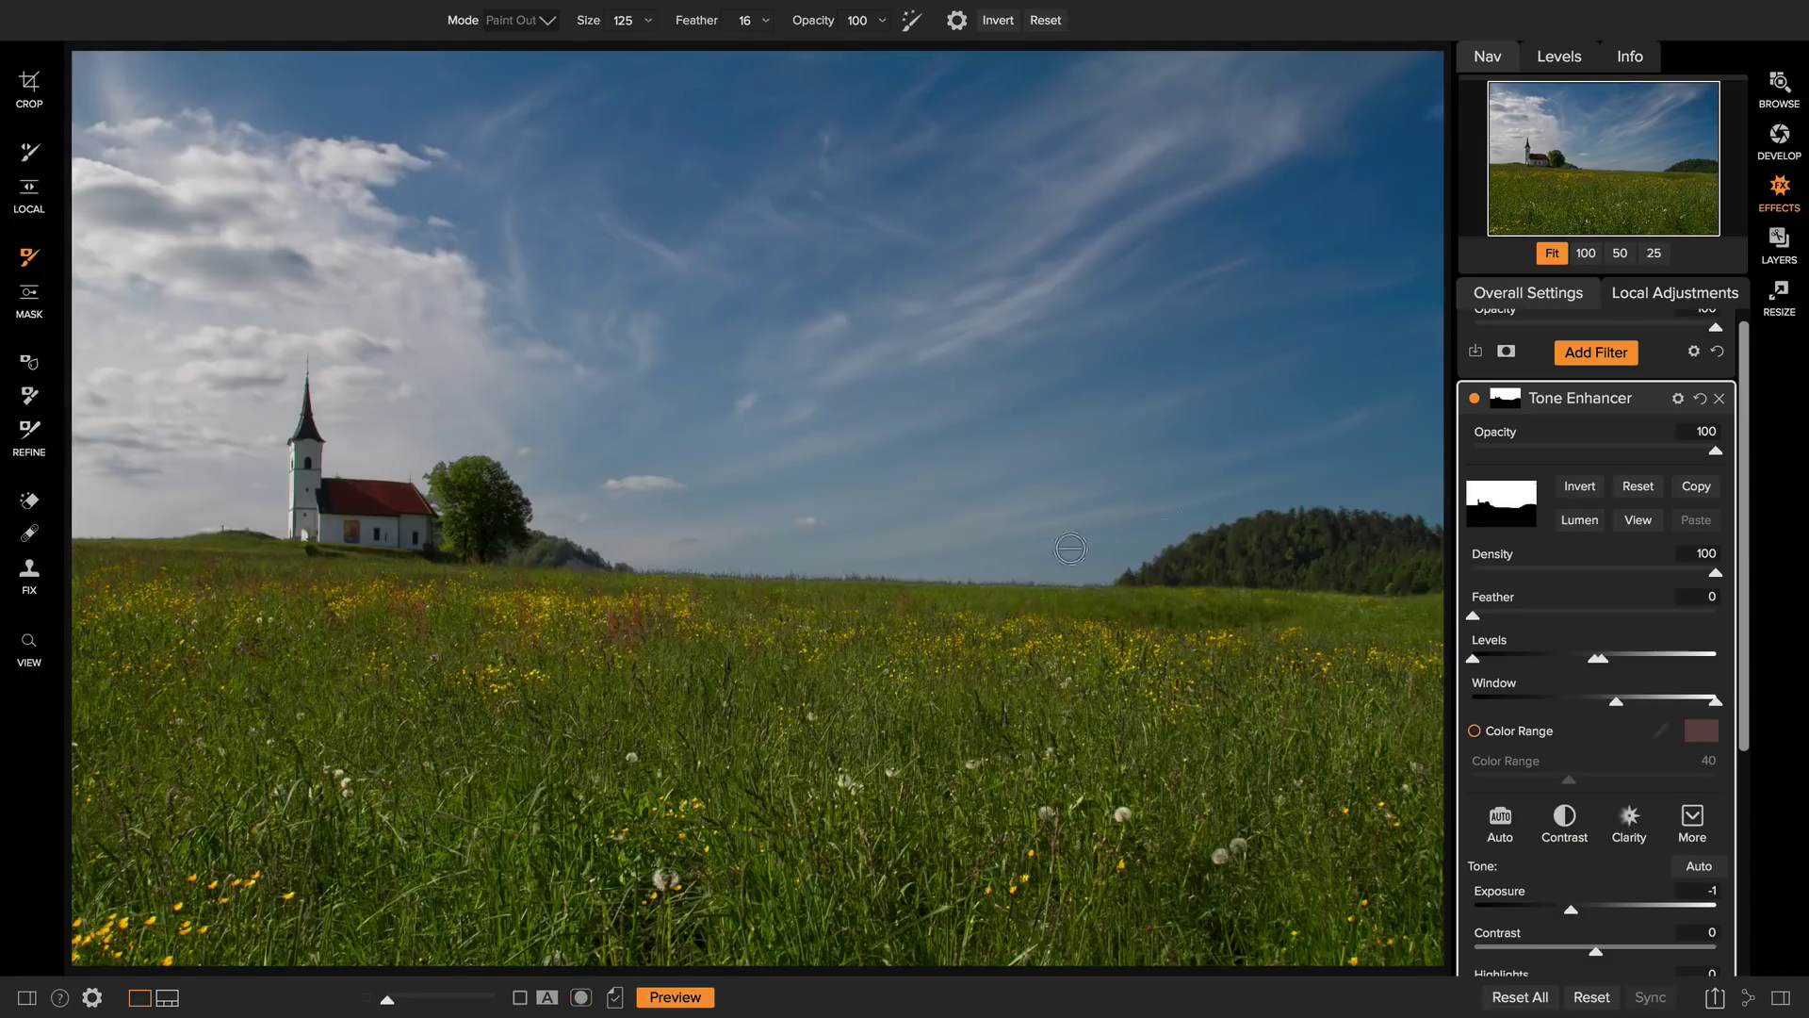
- Compare the photo with and without the Tone Enhancer filter, leaving the filter switched on
left_click(1474, 400)
left_click(1474, 399)
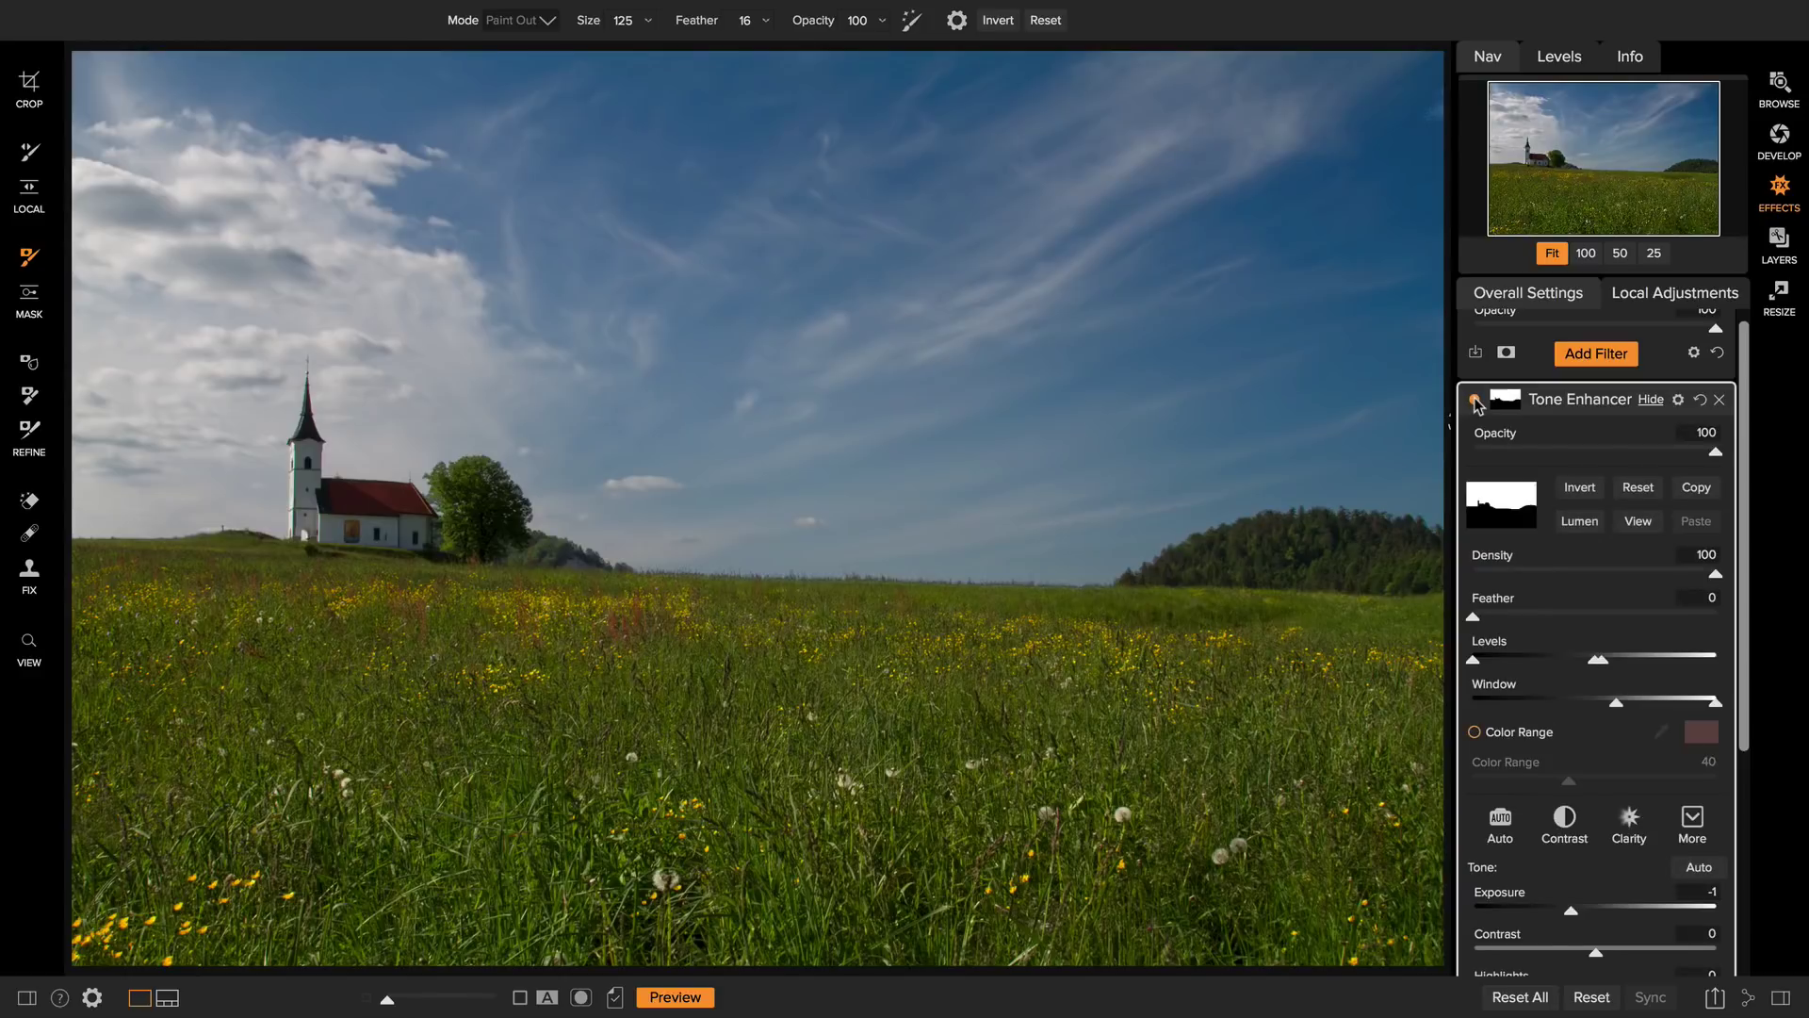
left_click(1474, 400)
left_click(1473, 398)
left_click(1474, 398)
left_click(1474, 397)
left_click(1473, 398)
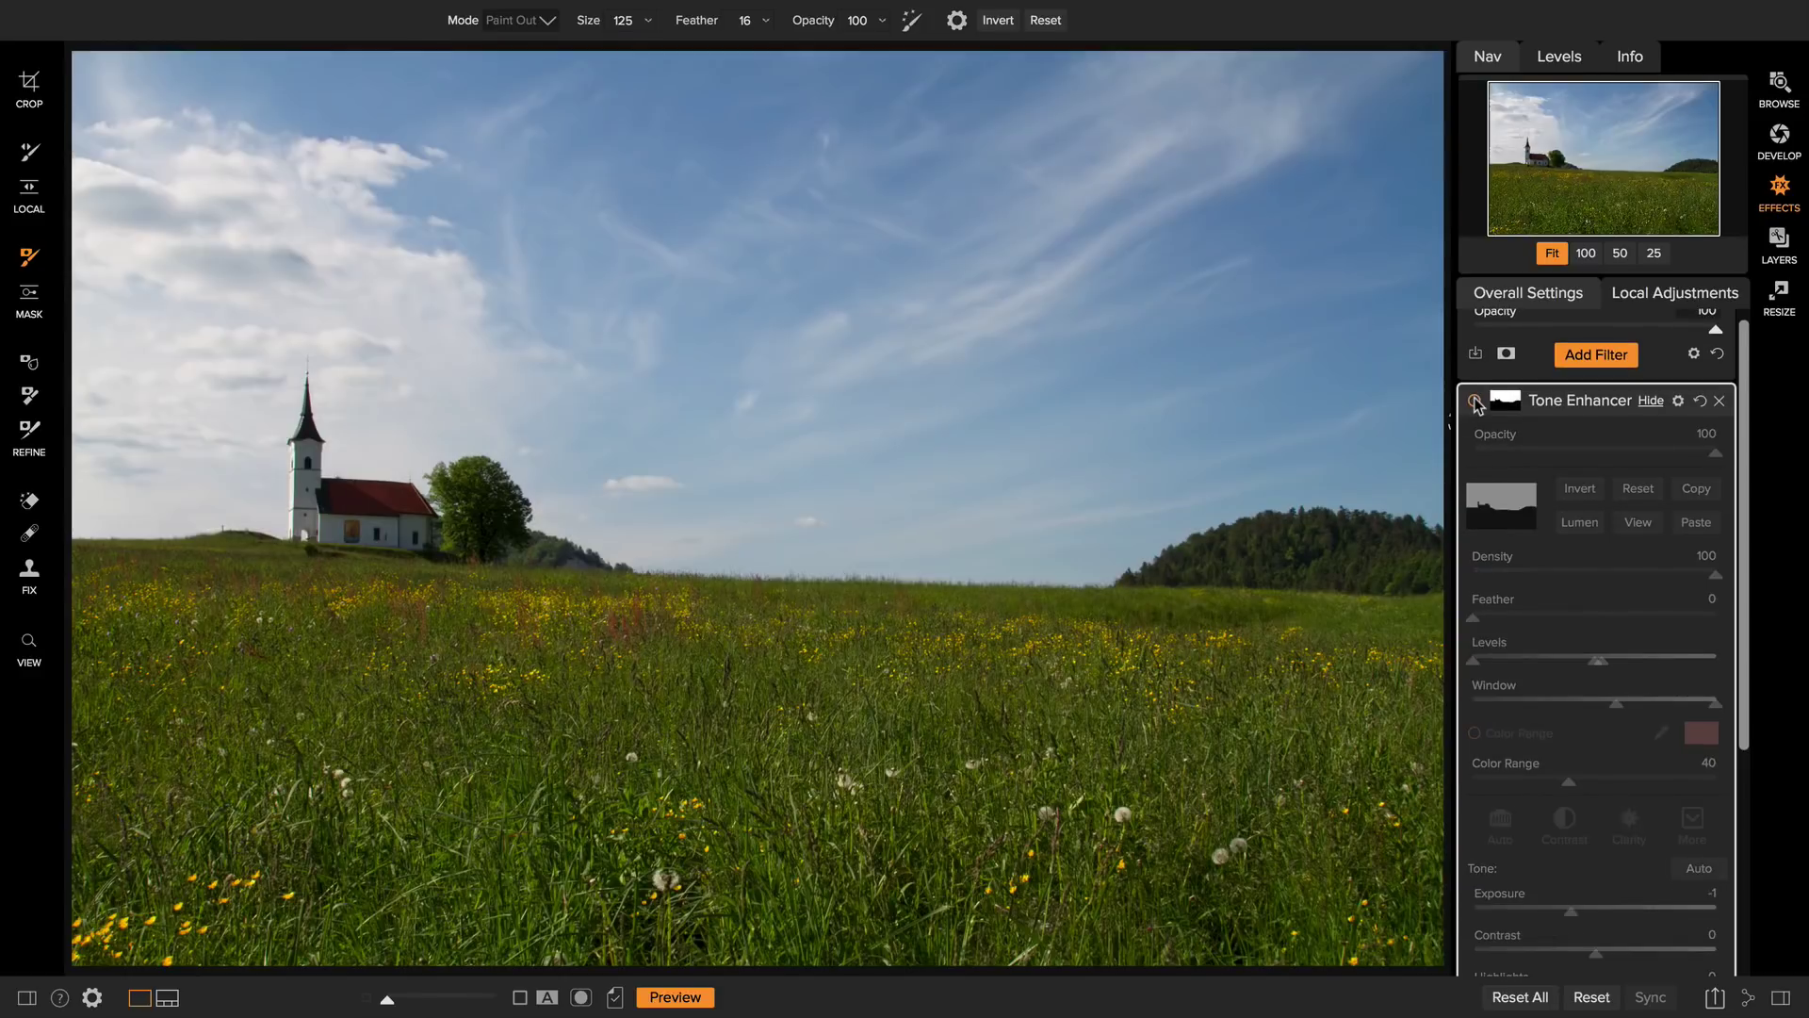
left_click(1474, 398)
left_click(1474, 397)
left_click(1473, 398)
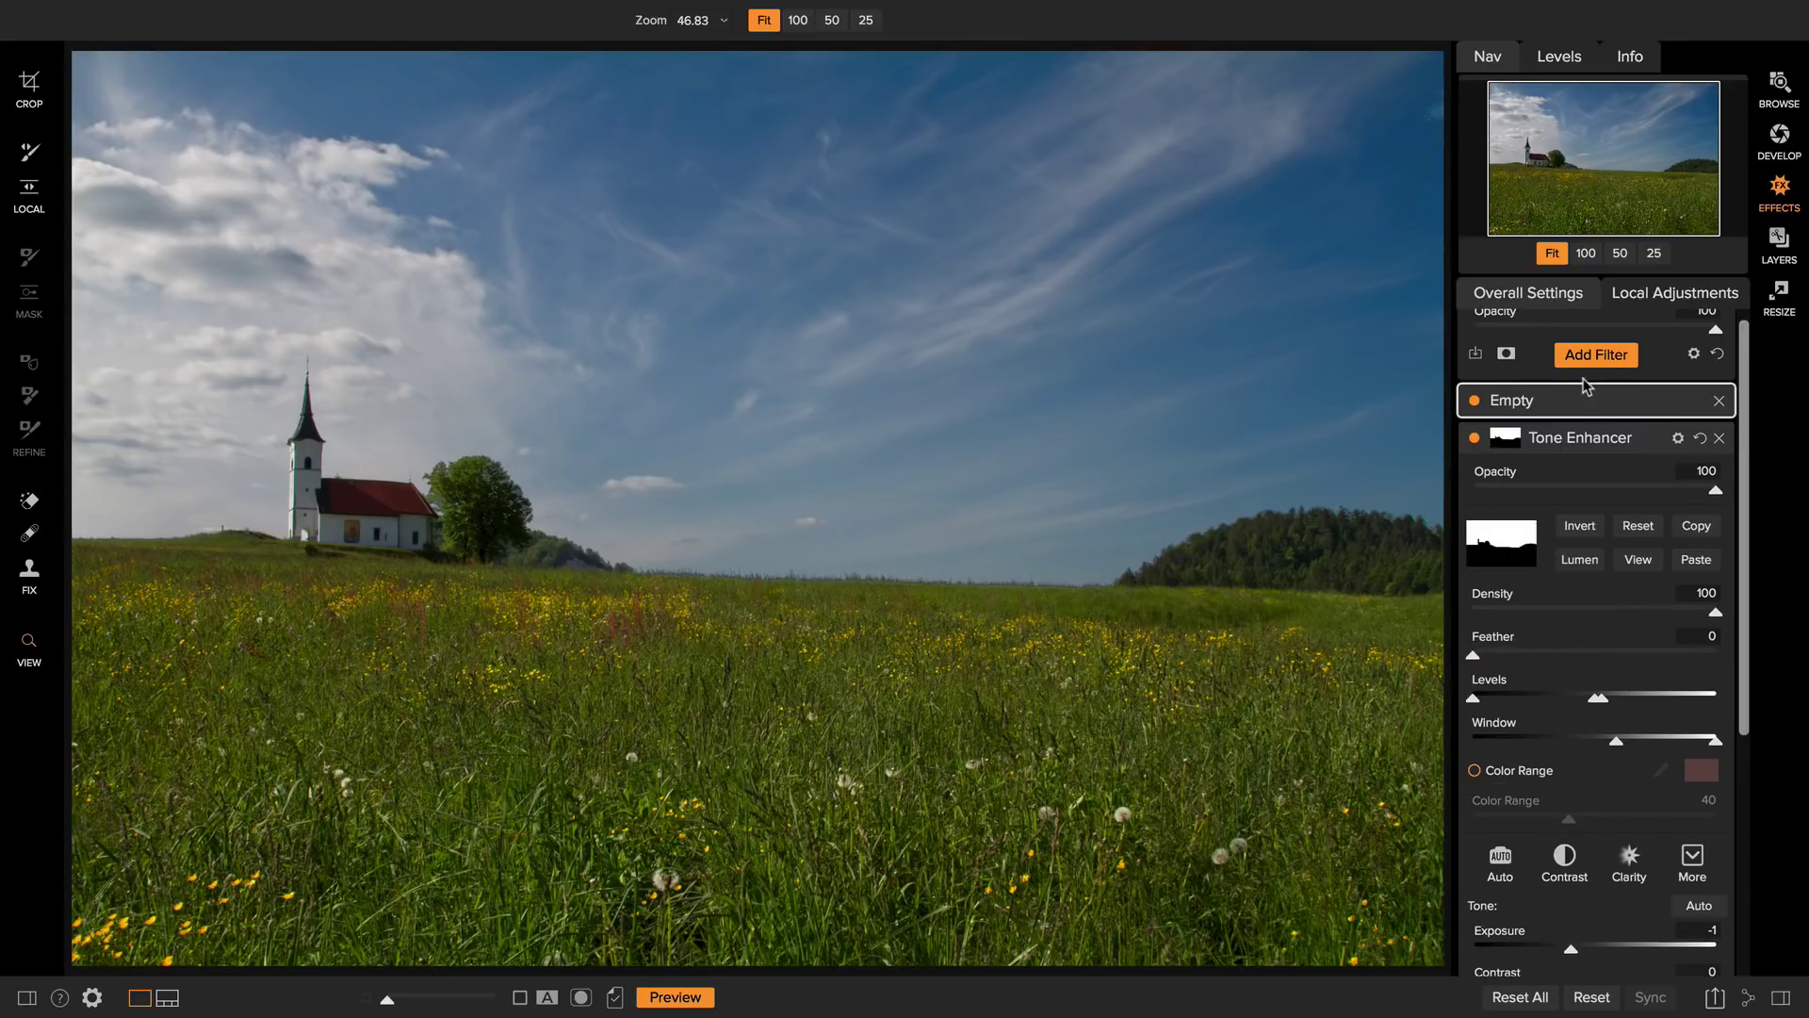
- Add a Sunshine filter with Amount 63, Warmth 15, Saturation 14 and Glow 17
left_click(1578, 355)
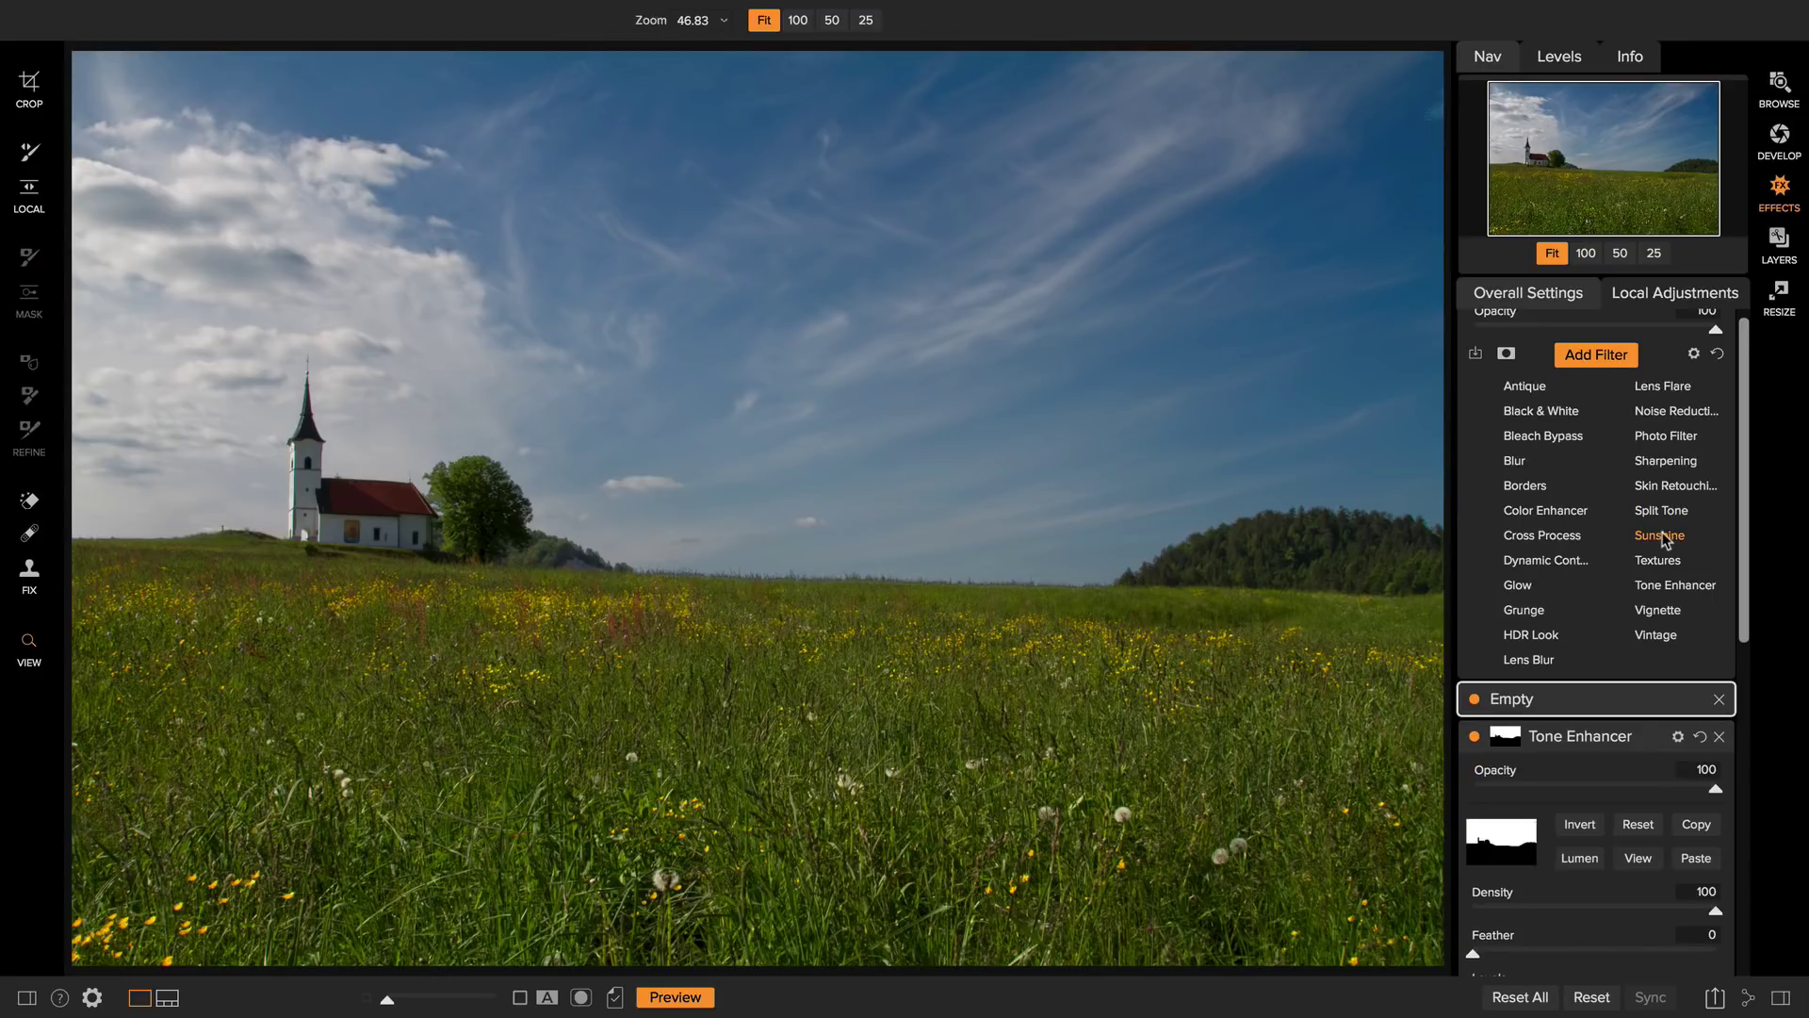
left_click(1658, 536)
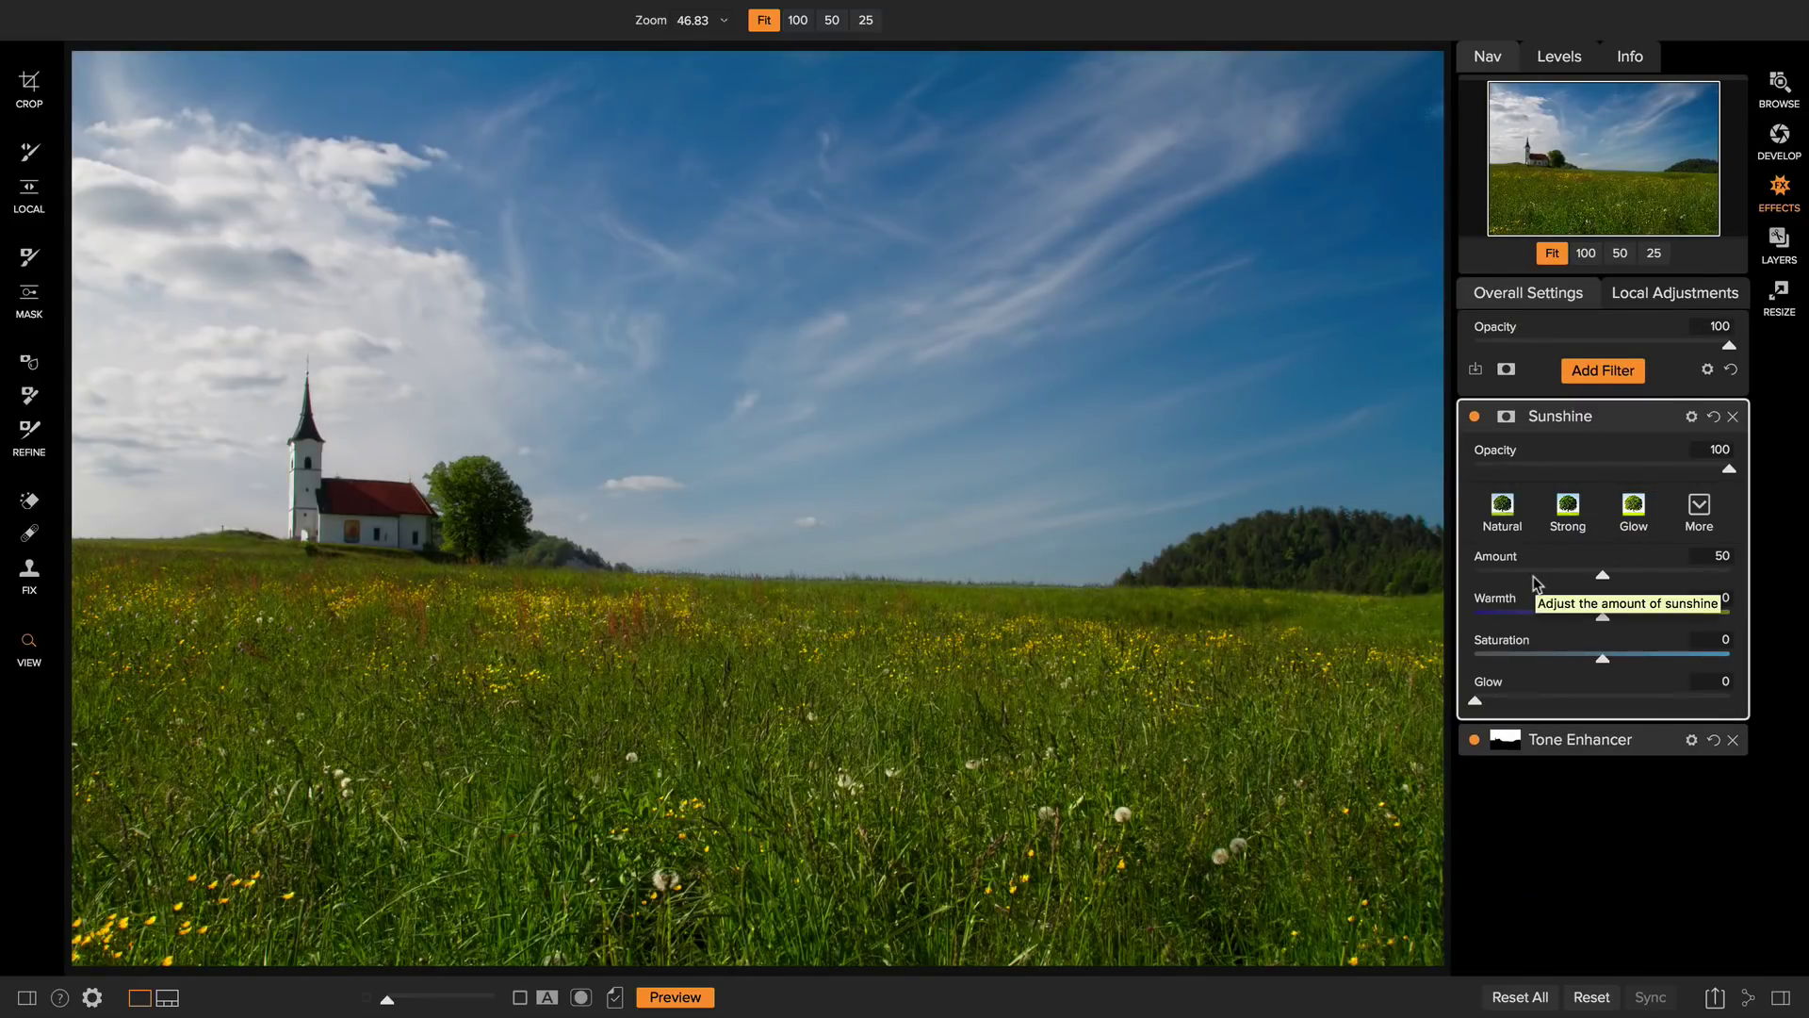
left_click_drag(1602, 574, 1643, 656)
left_click_drag(1478, 700, 1523, 704)
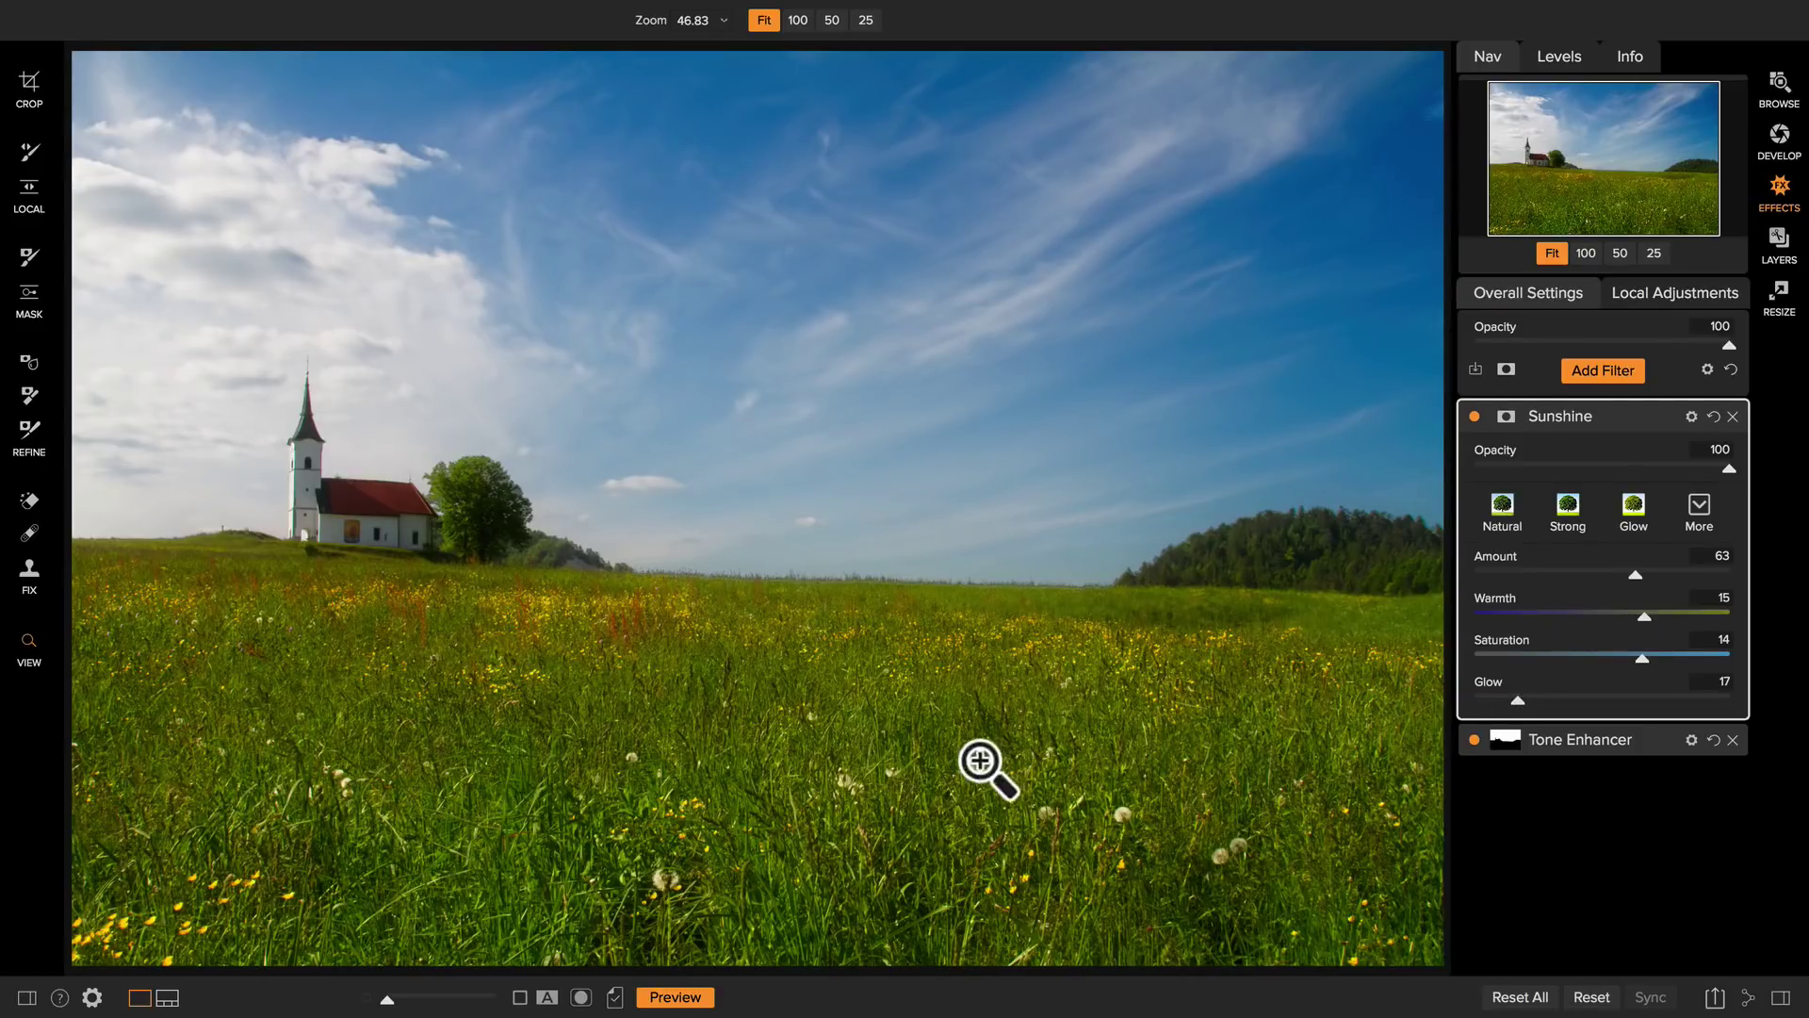
- Paste the copied Tone Enhancer mask onto the Sunshine filter and invert it so only the land and church are affected
left_click(1506, 417)
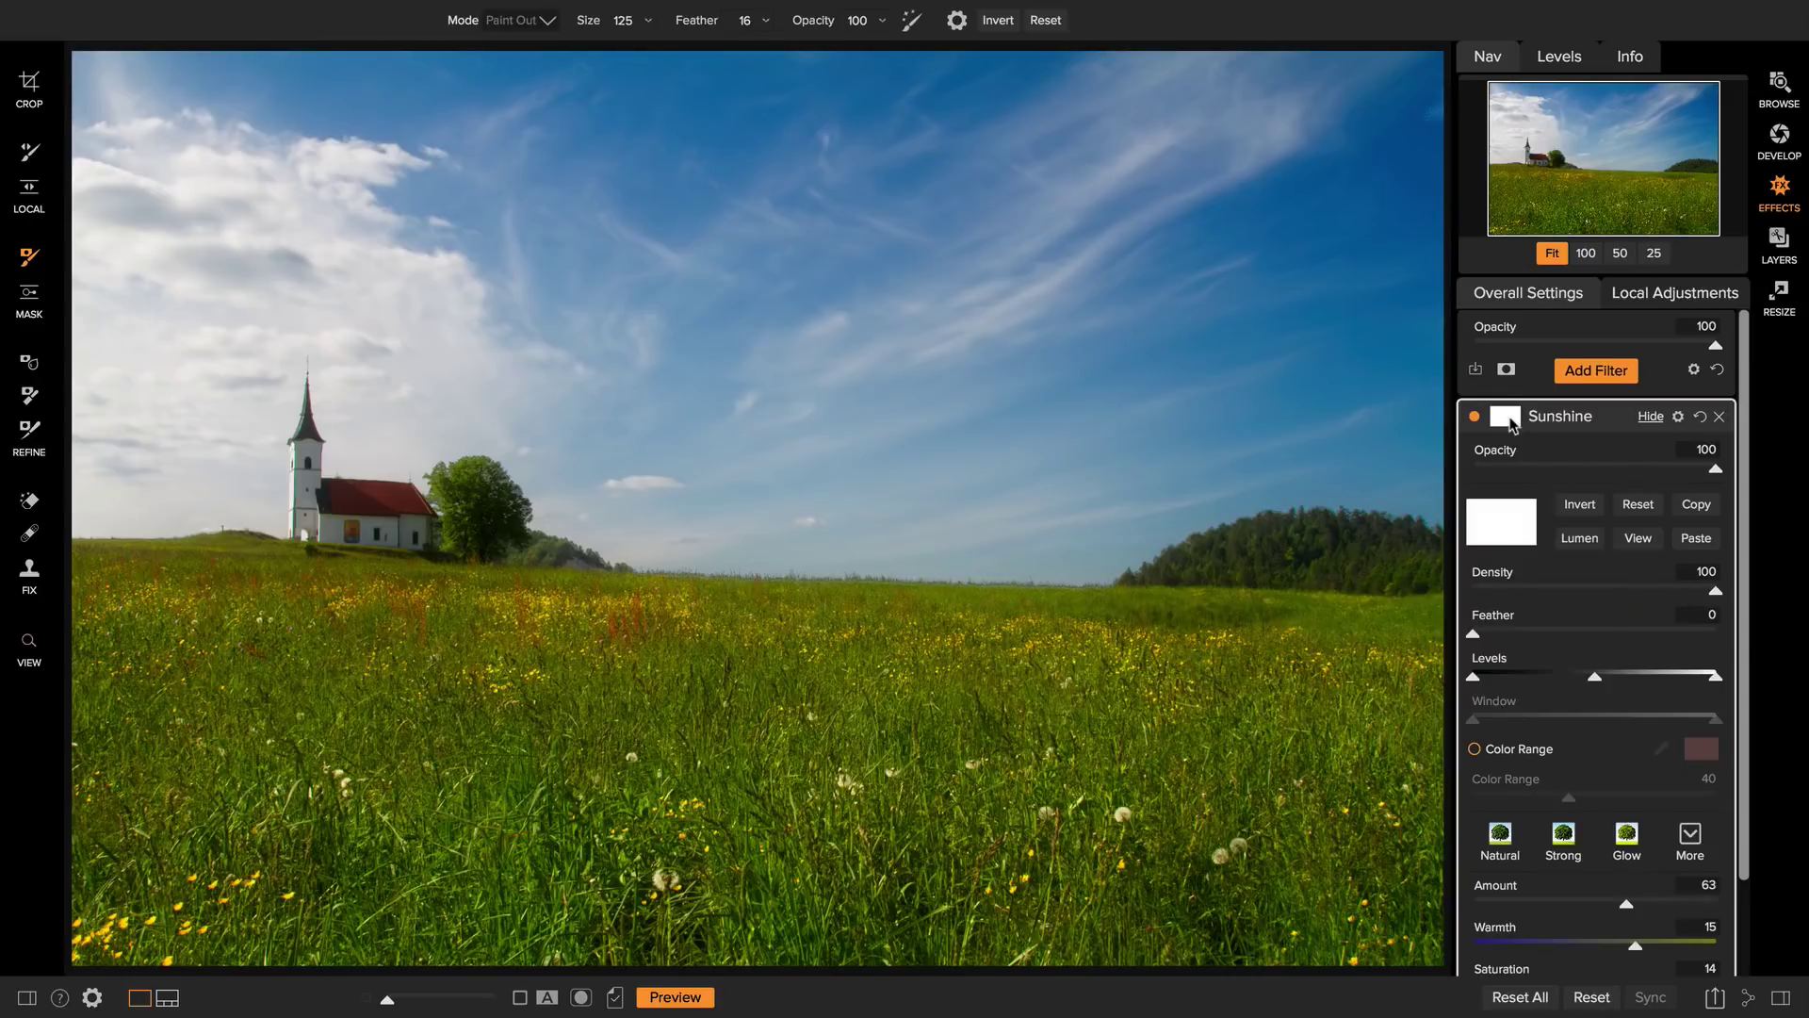
left_click(1693, 539)
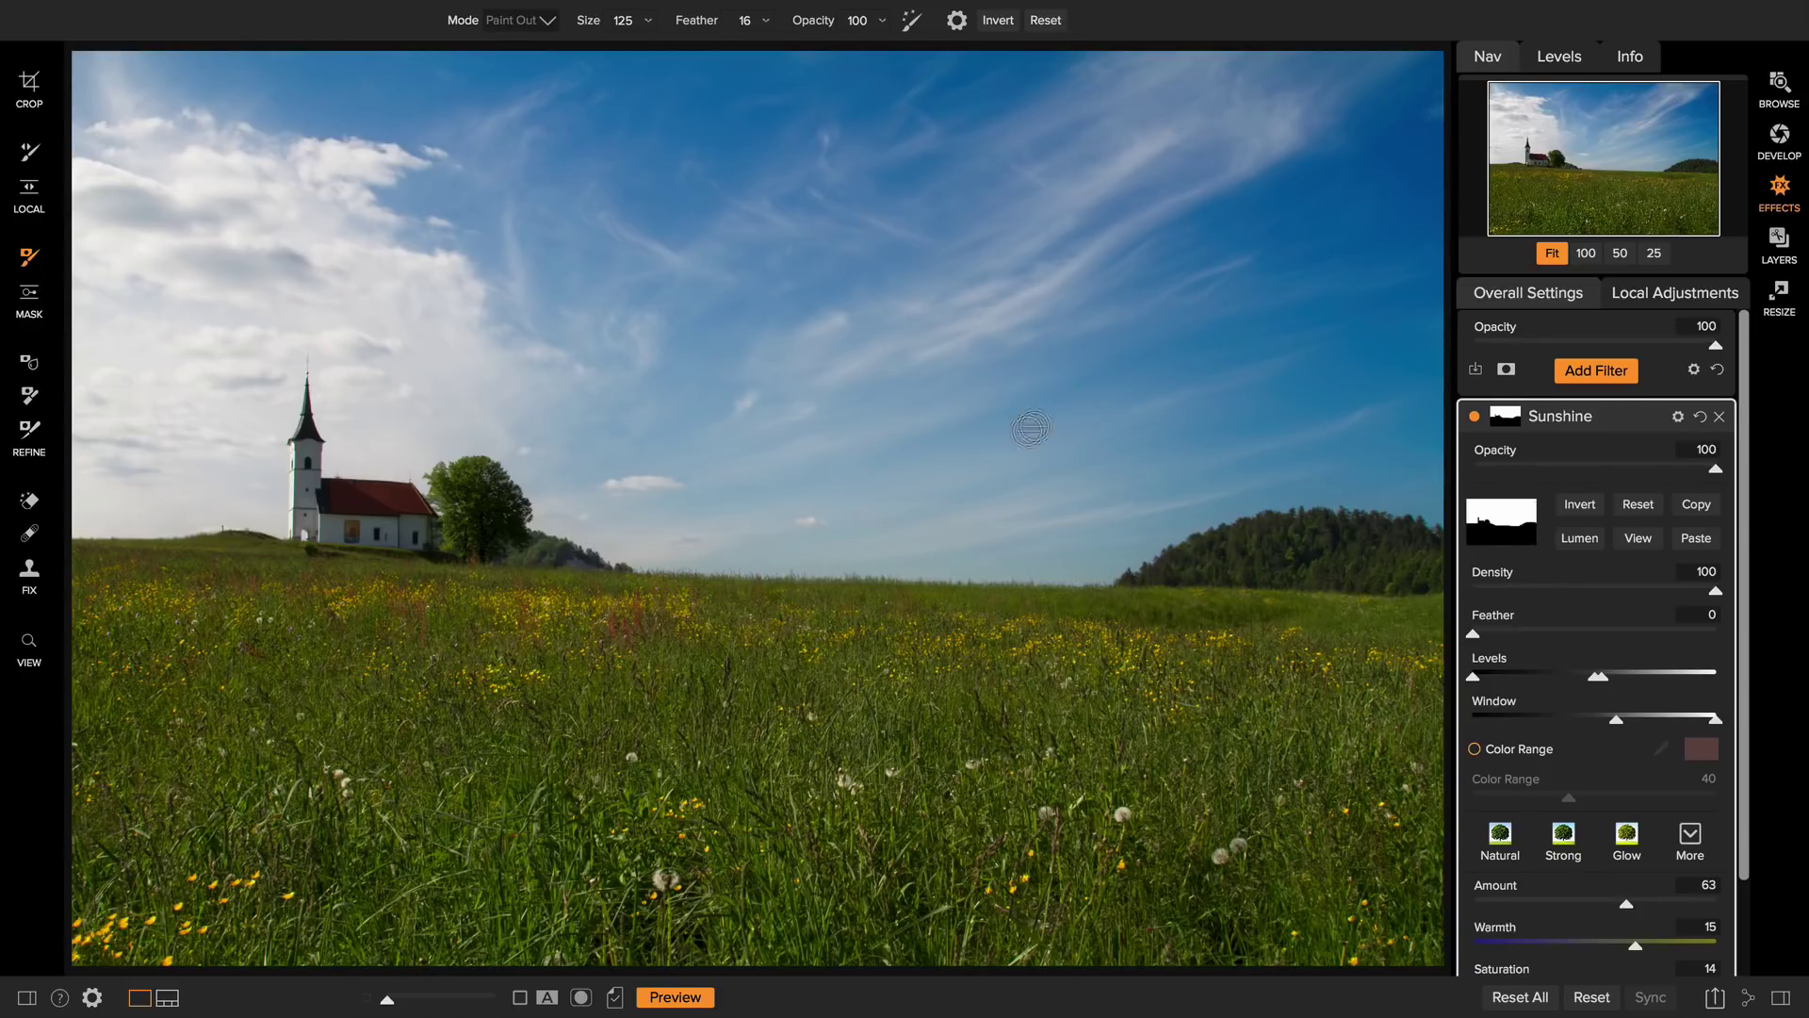
left_click(1580, 509)
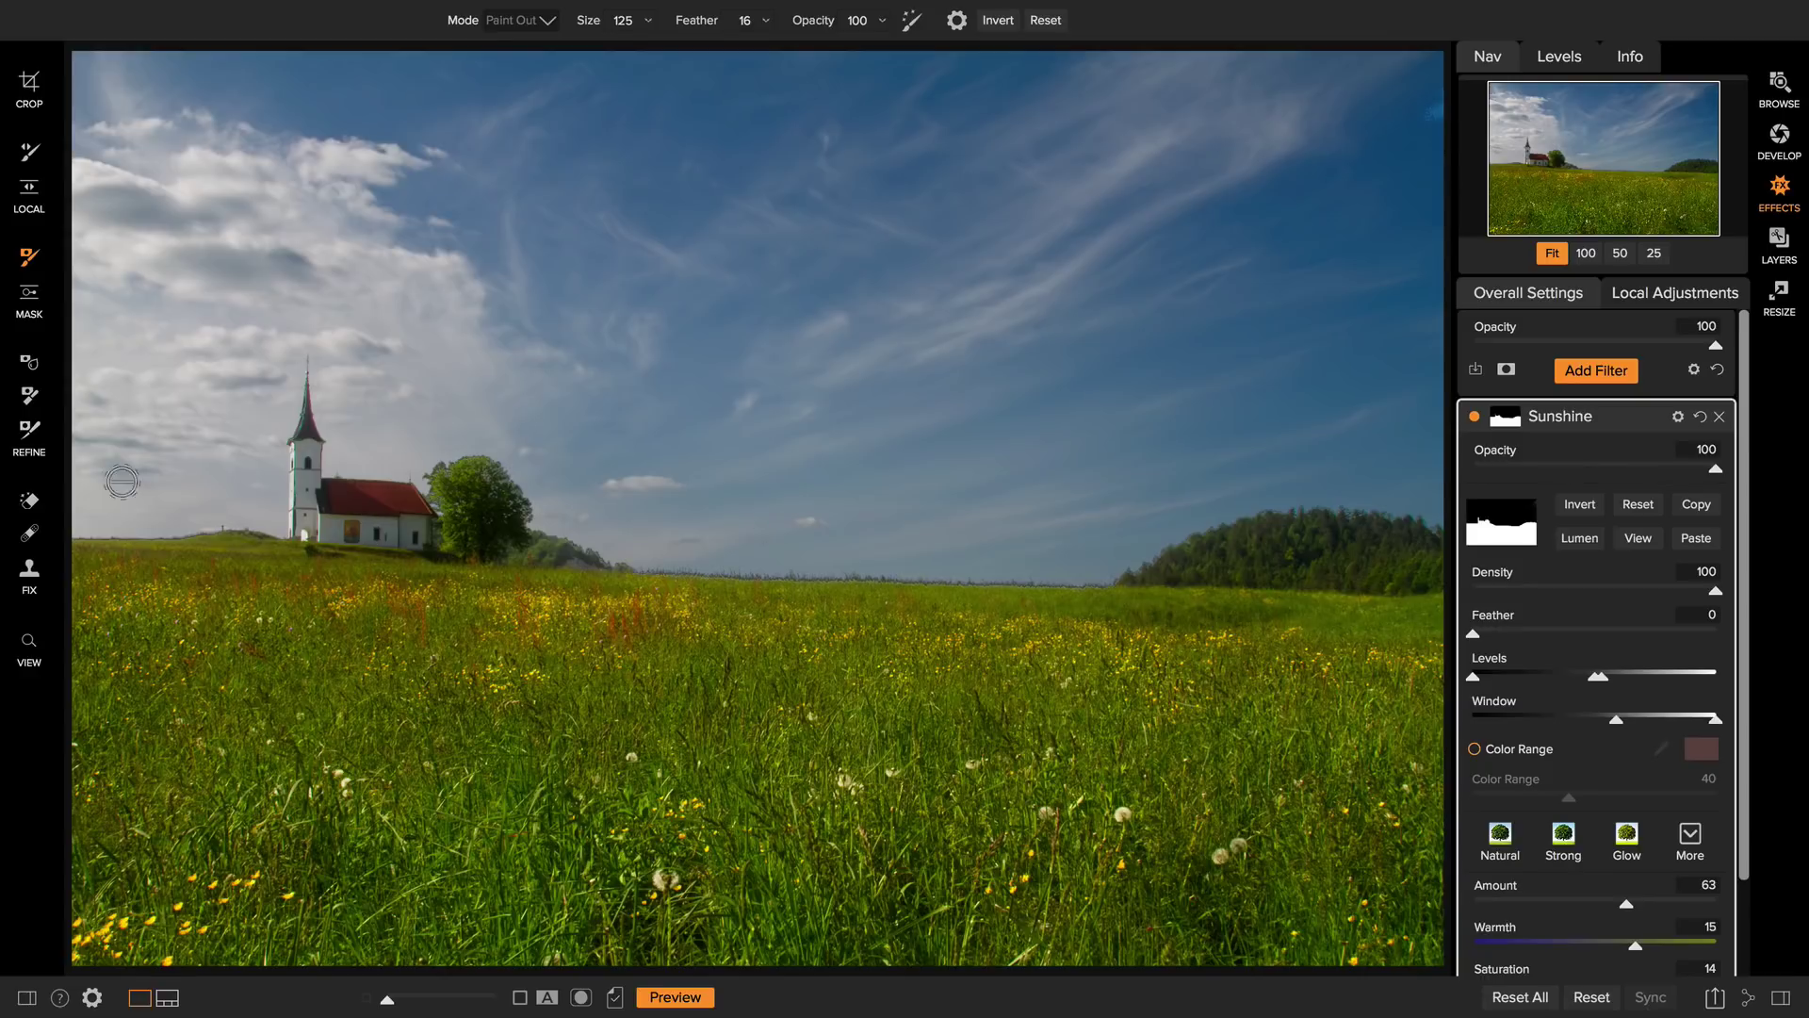
left_click(30, 365)
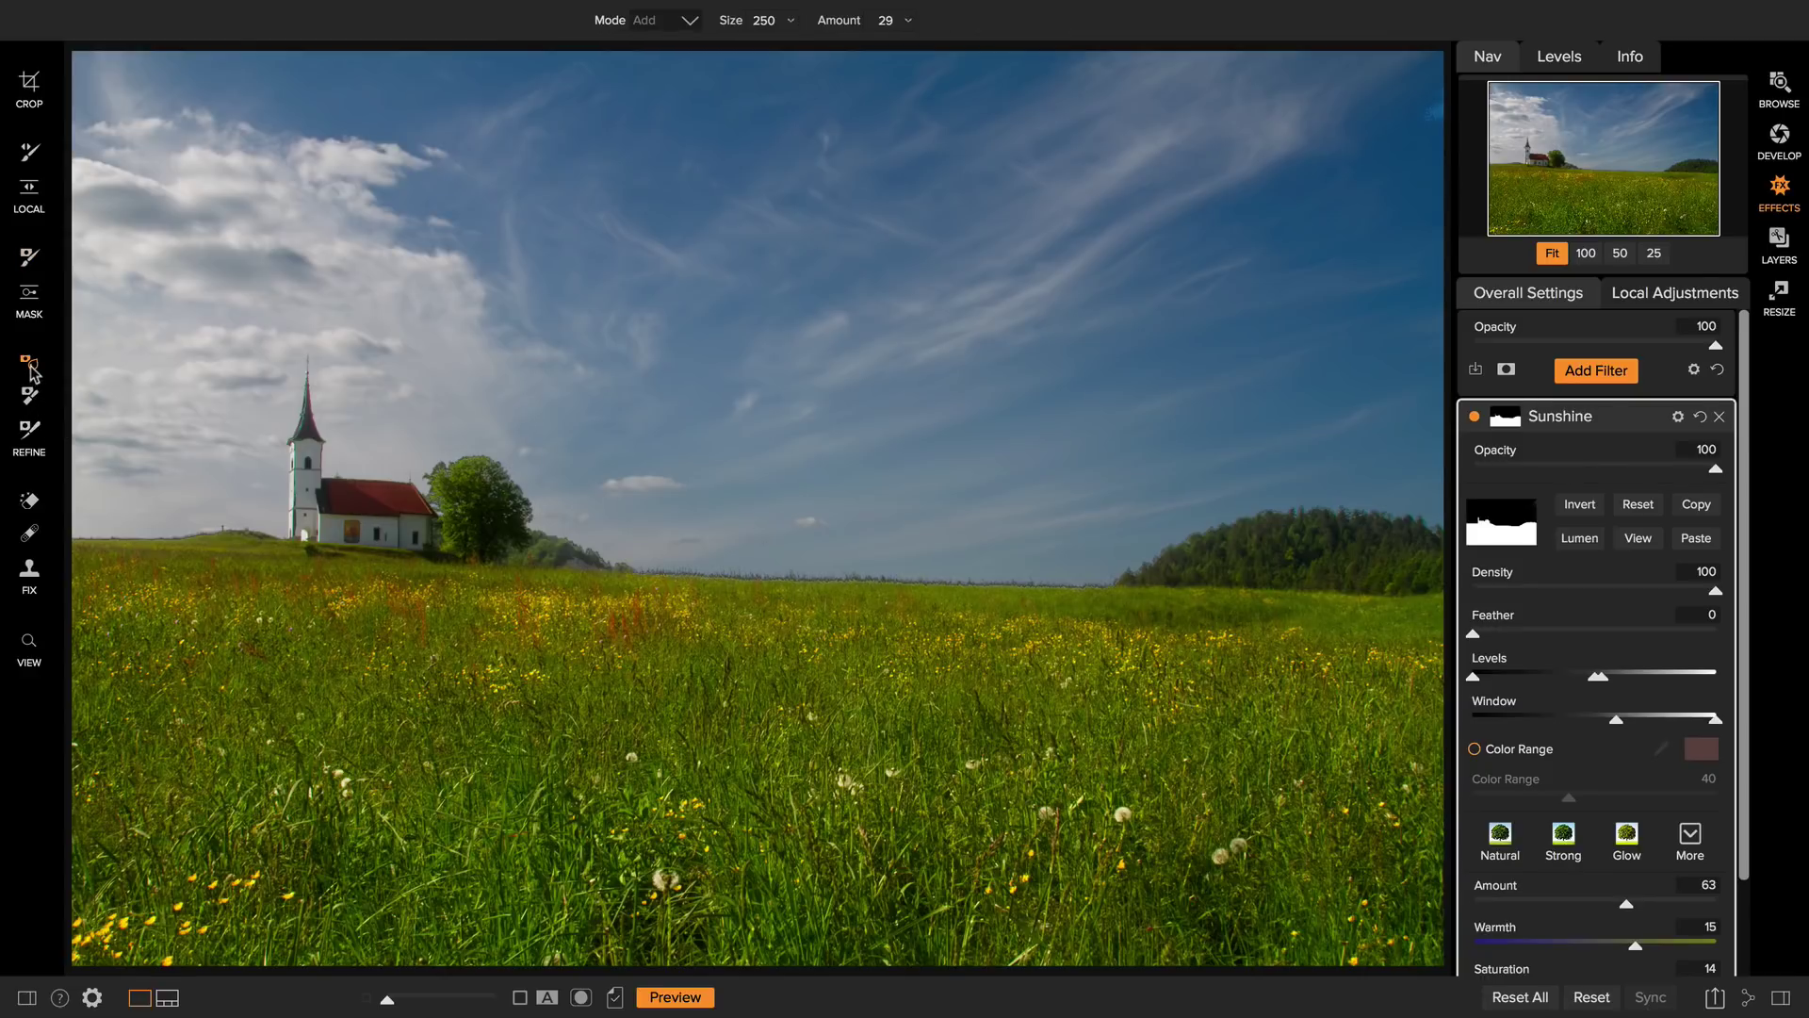
key("bracketleft")
key("bracketright")
key("bracketright")
key("bracketleft")
key("bracketleft")
left_click(659, 19)
left_click(664, 85)
- Add a Lens Blur filter above Sunshine and set its Amount to 16
left_click(1592, 369)
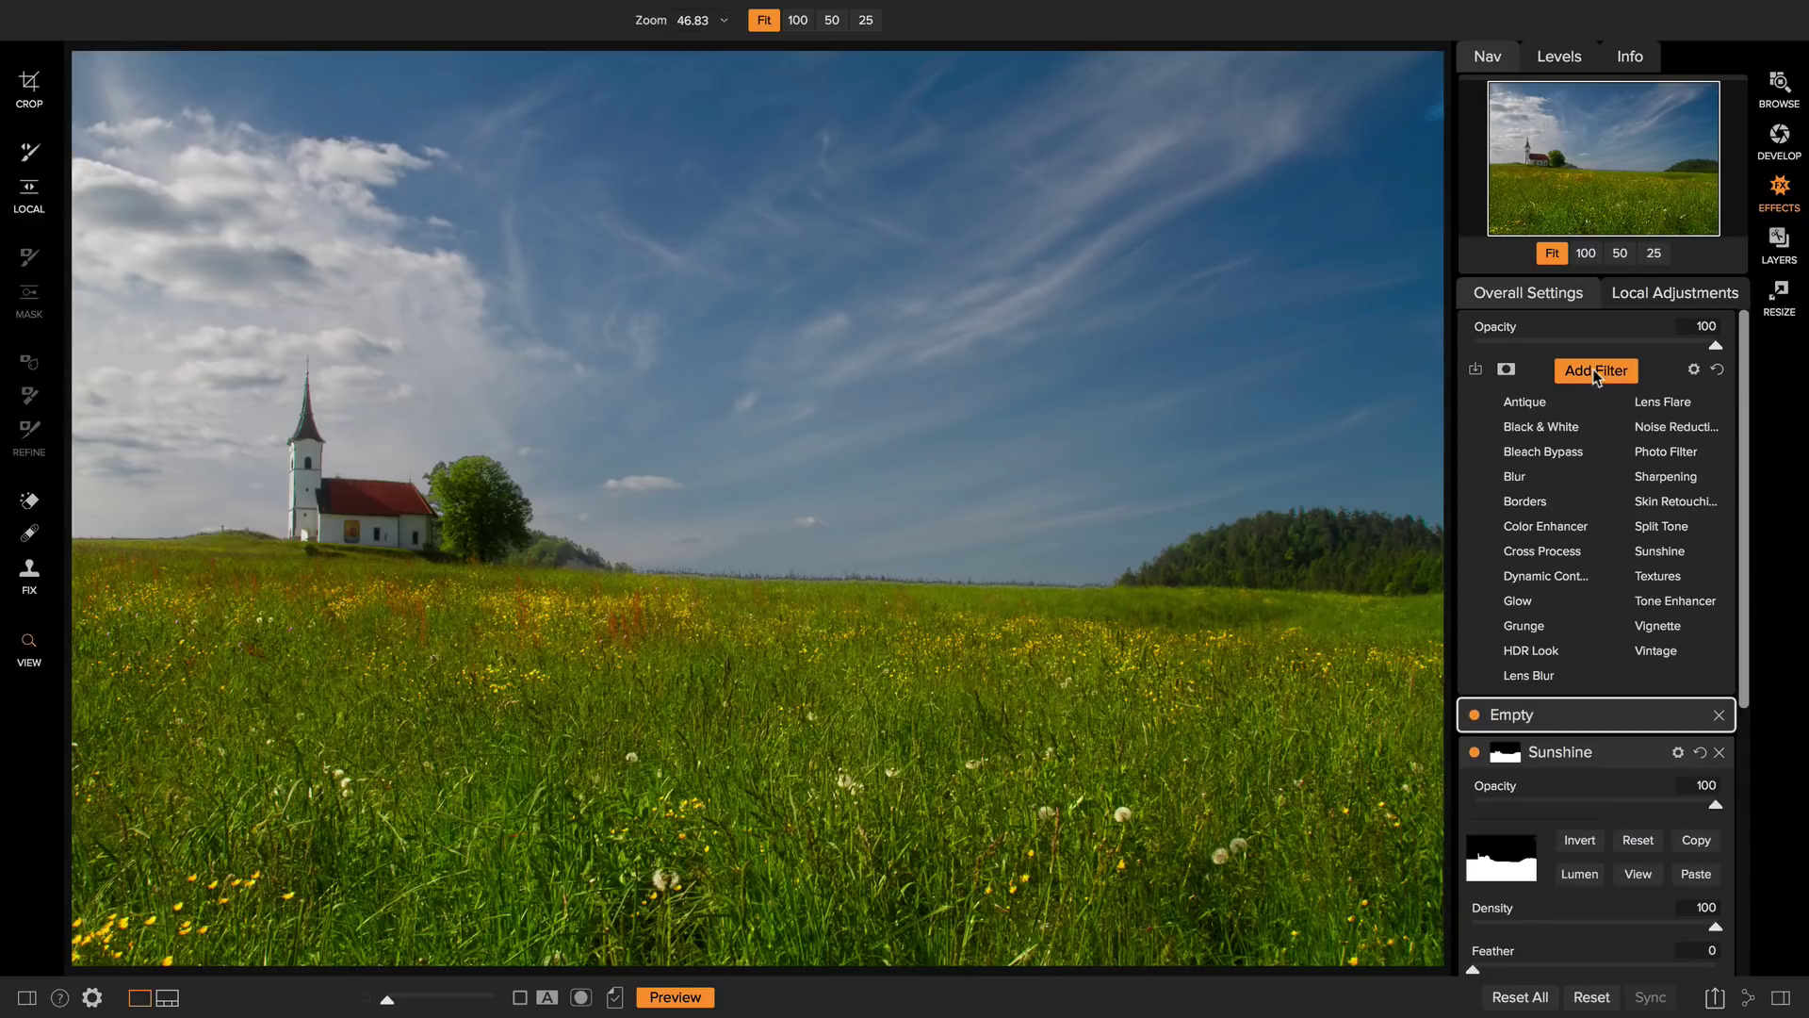
left_click(1531, 676)
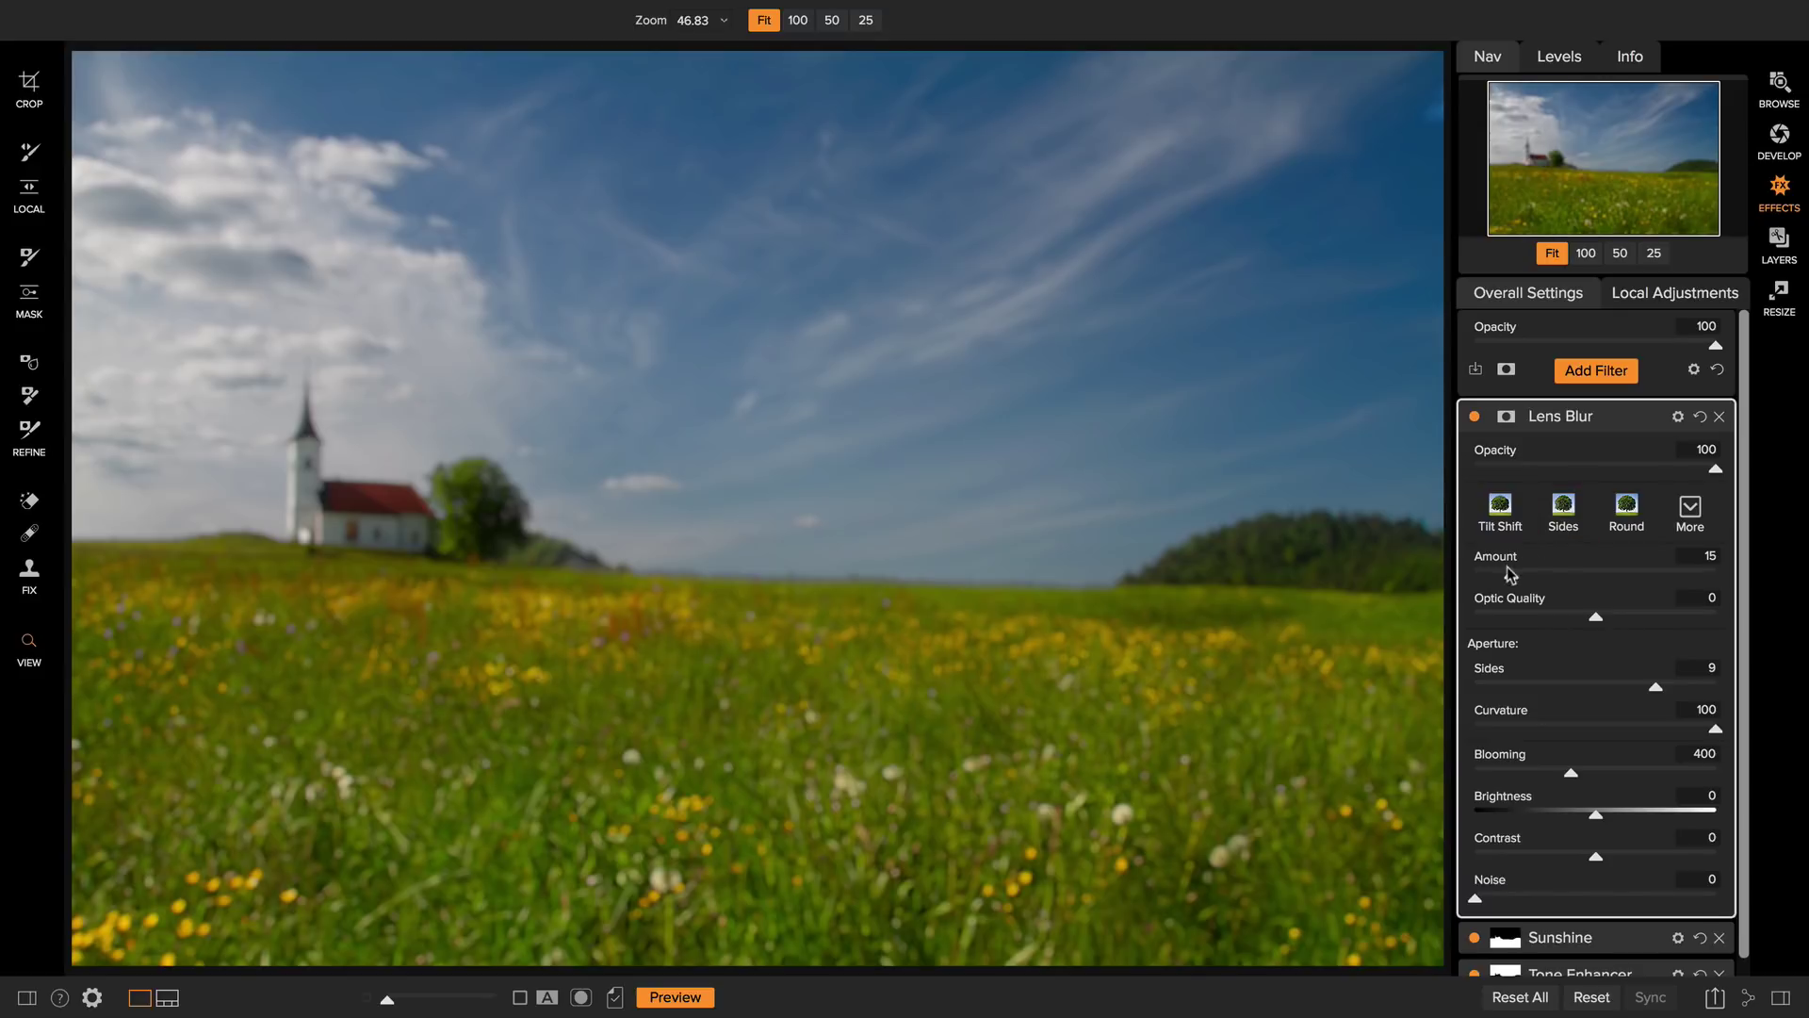
mouse_move(1510, 574)
left_mouse_down()
mouse_move(1627, 582)
mouse_move(1515, 584)
left_mouse_up()
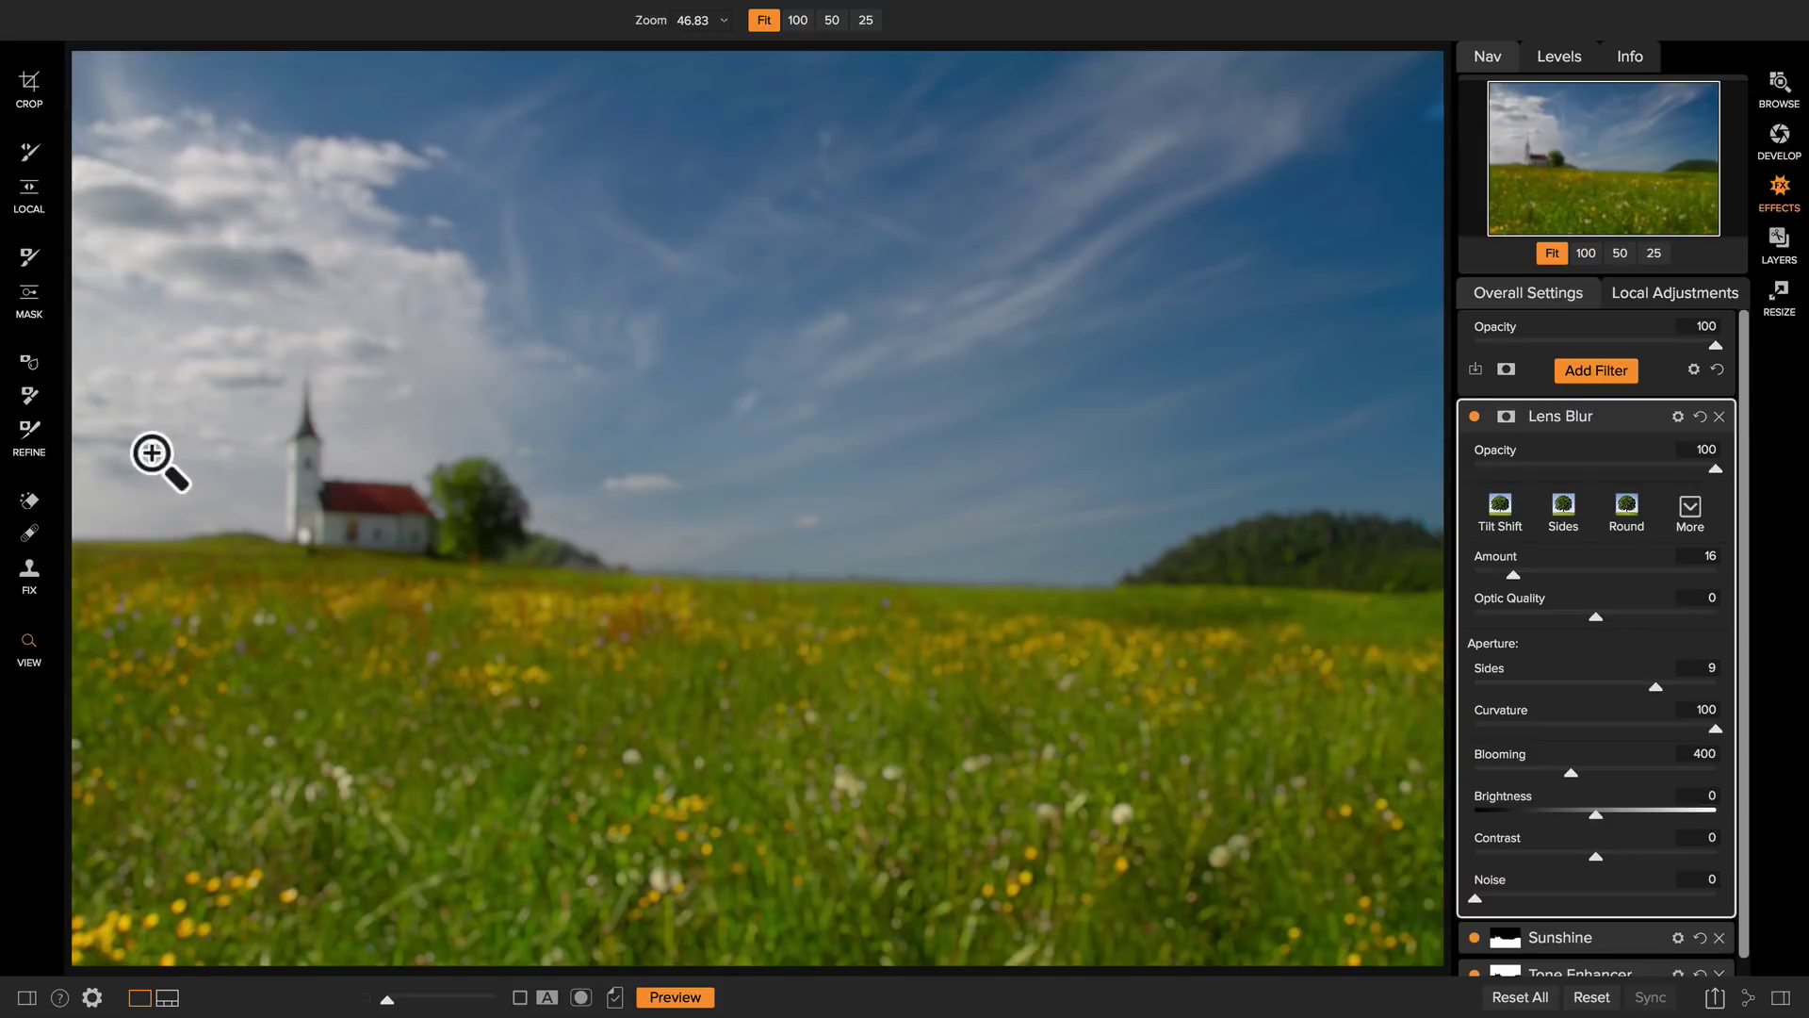
- Mask the Lens Blur with a linear gradient low across the meadow and widen its transition, so only the foreground grass is blurred
left_click(29, 298)
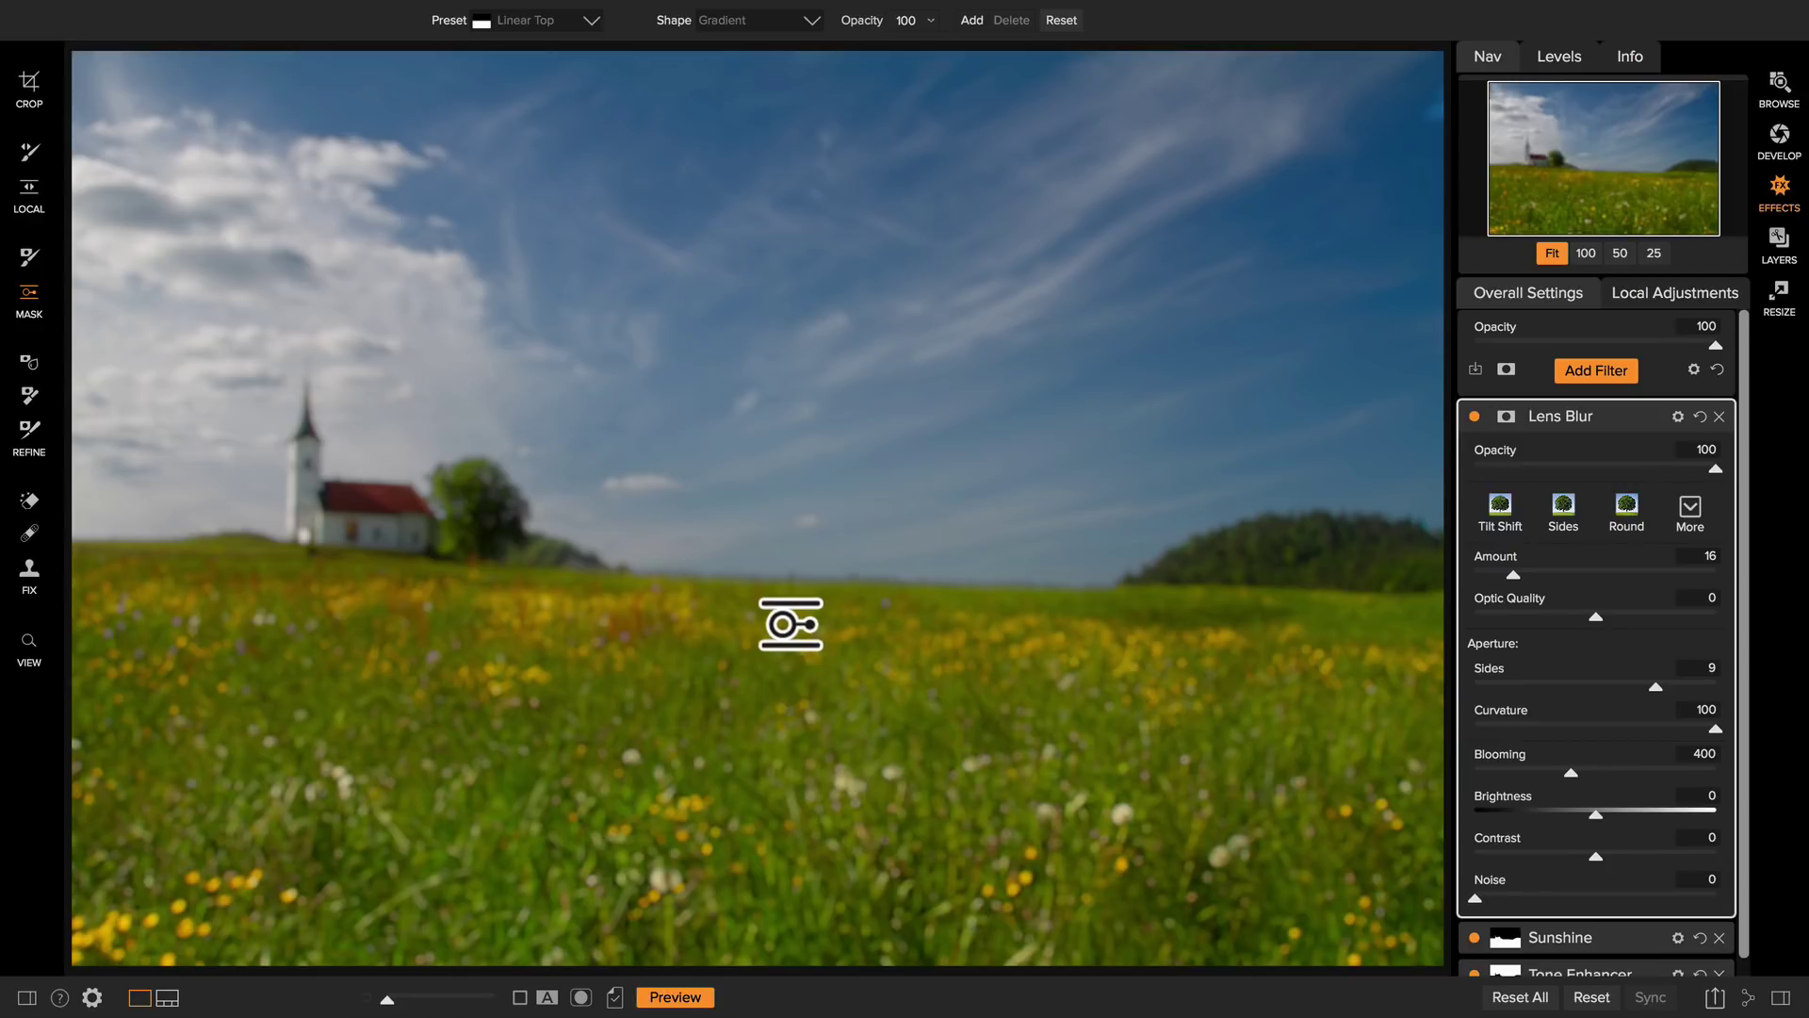
left_click(776, 609)
left_click_drag(780, 617, 959, 763)
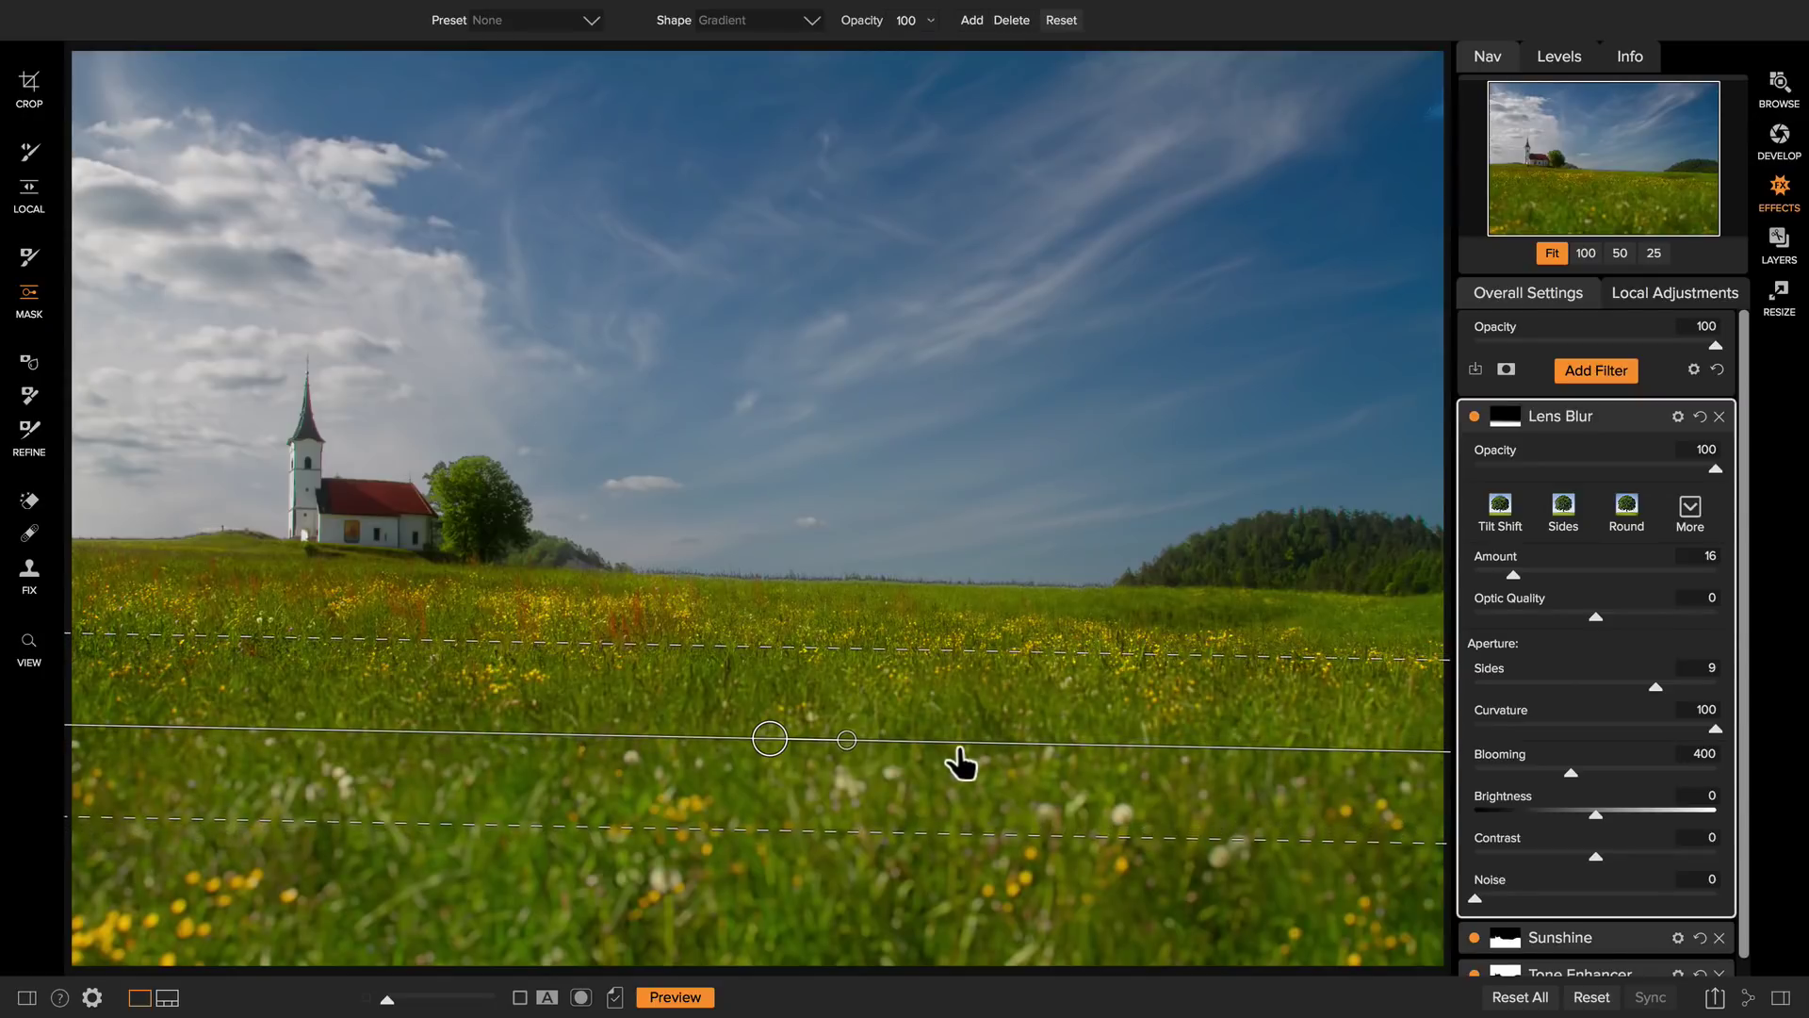
left_click_drag(784, 742, 788, 733)
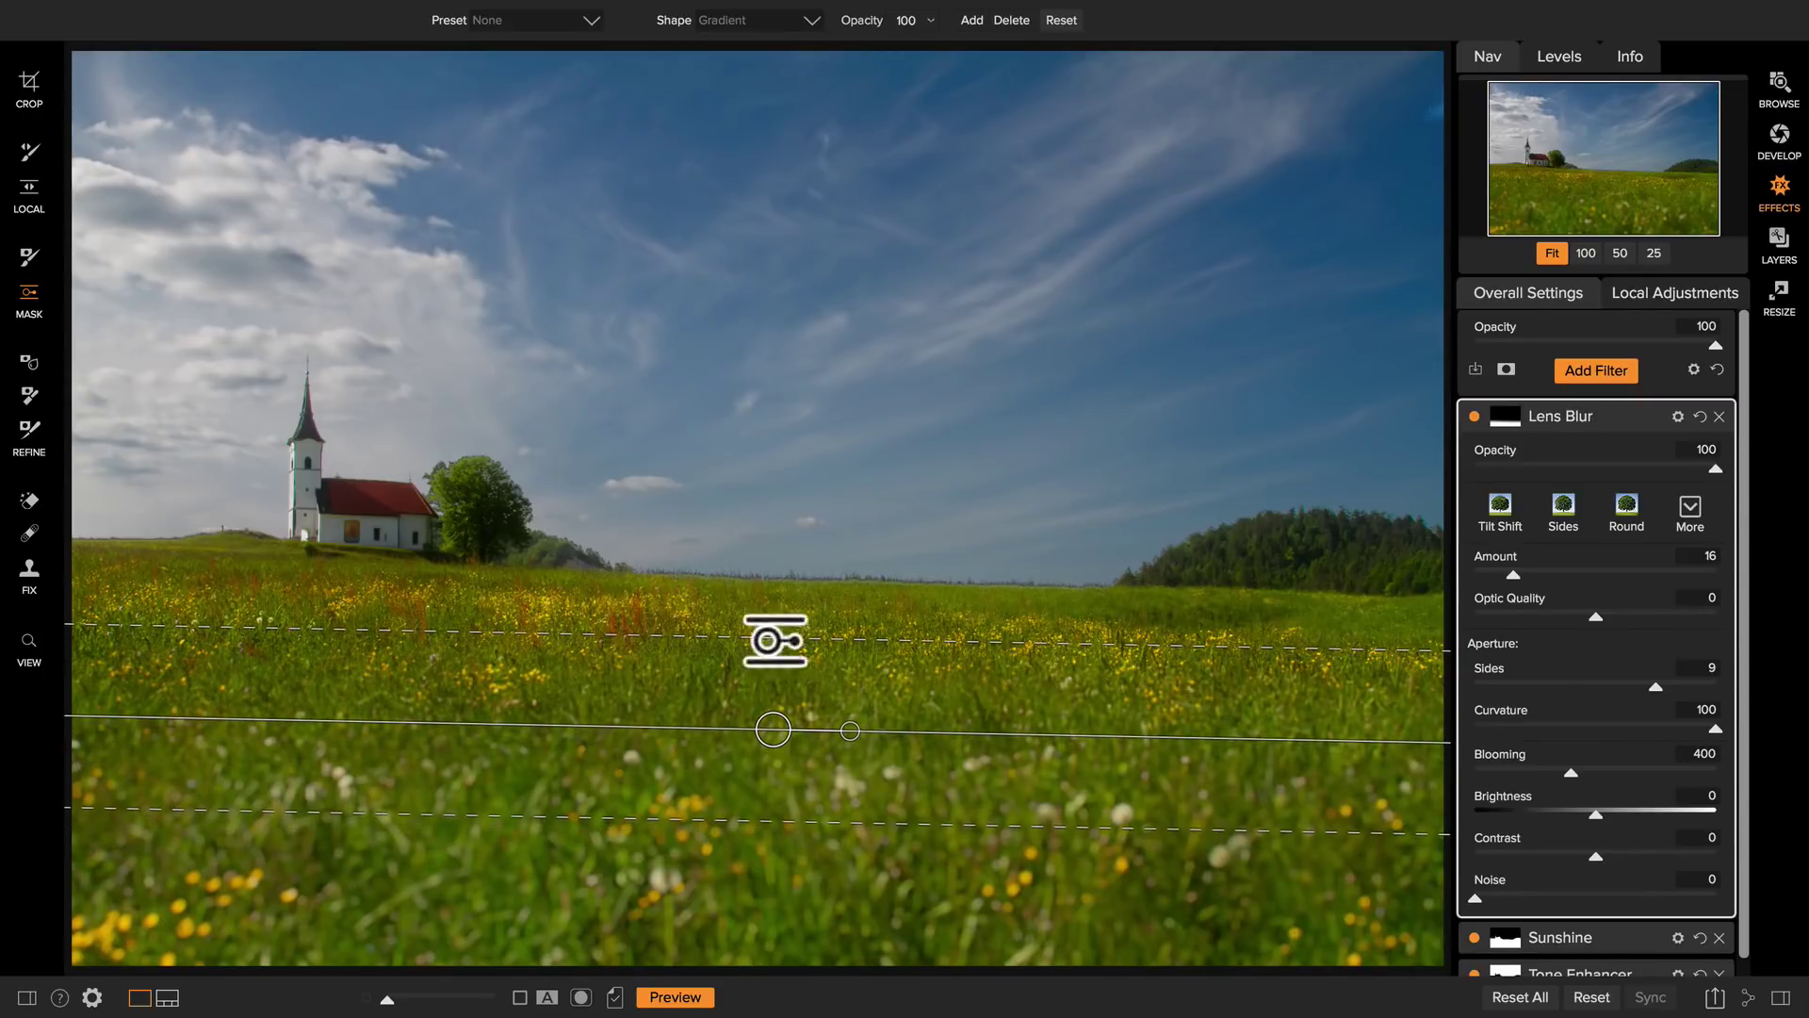
left_click_drag(808, 819, 808, 868)
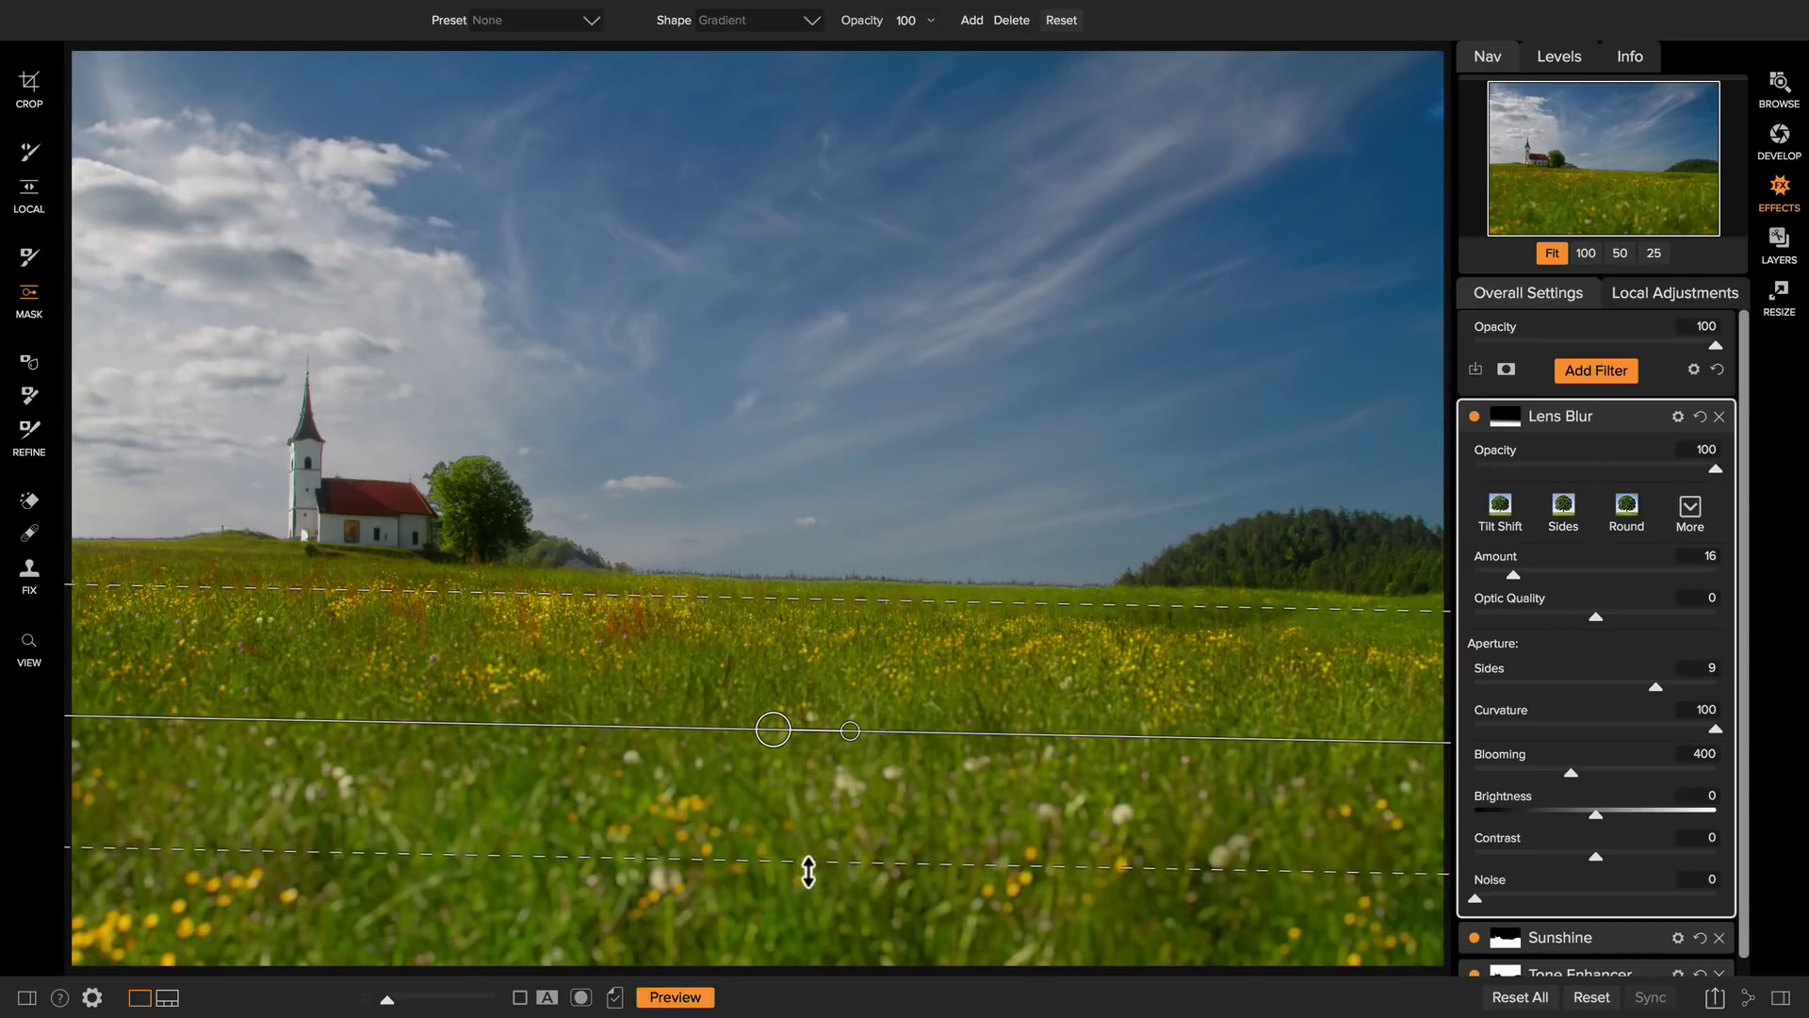
left_click_drag(774, 730, 778, 805)
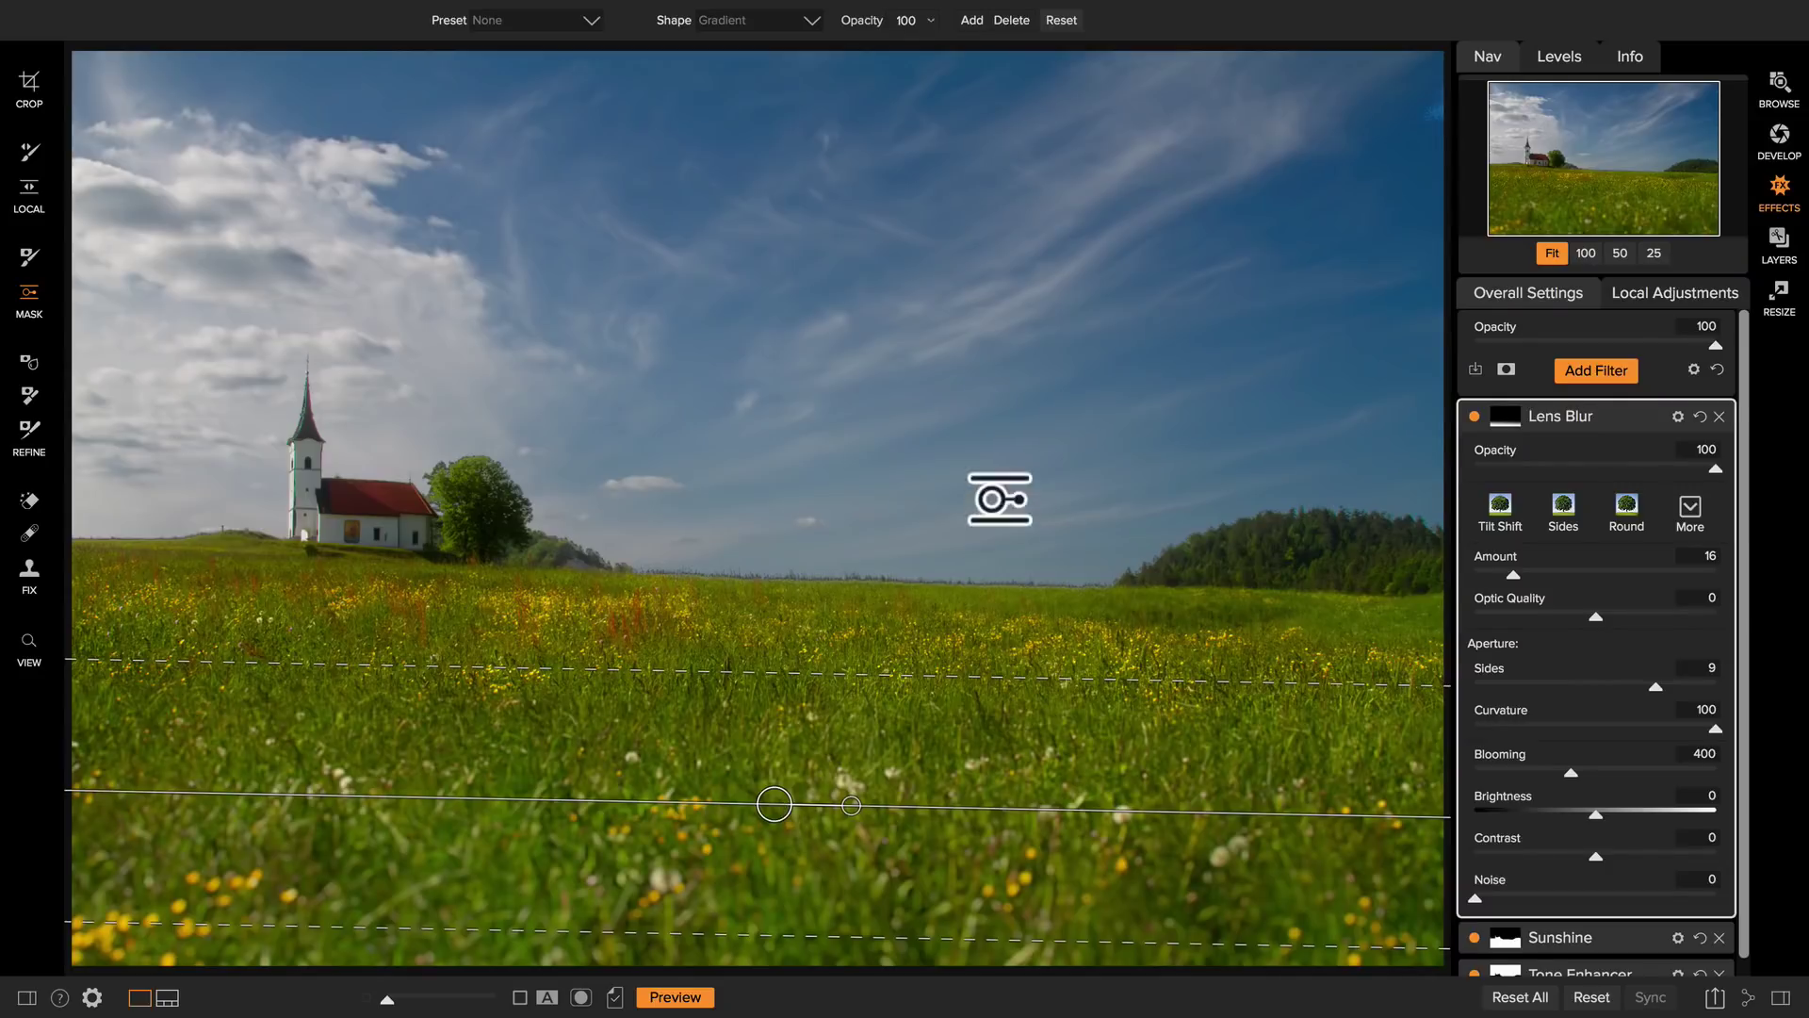
- Hide the gradient overlay and compare the edited photo with the original, leaving the preview on
left_click(29, 644)
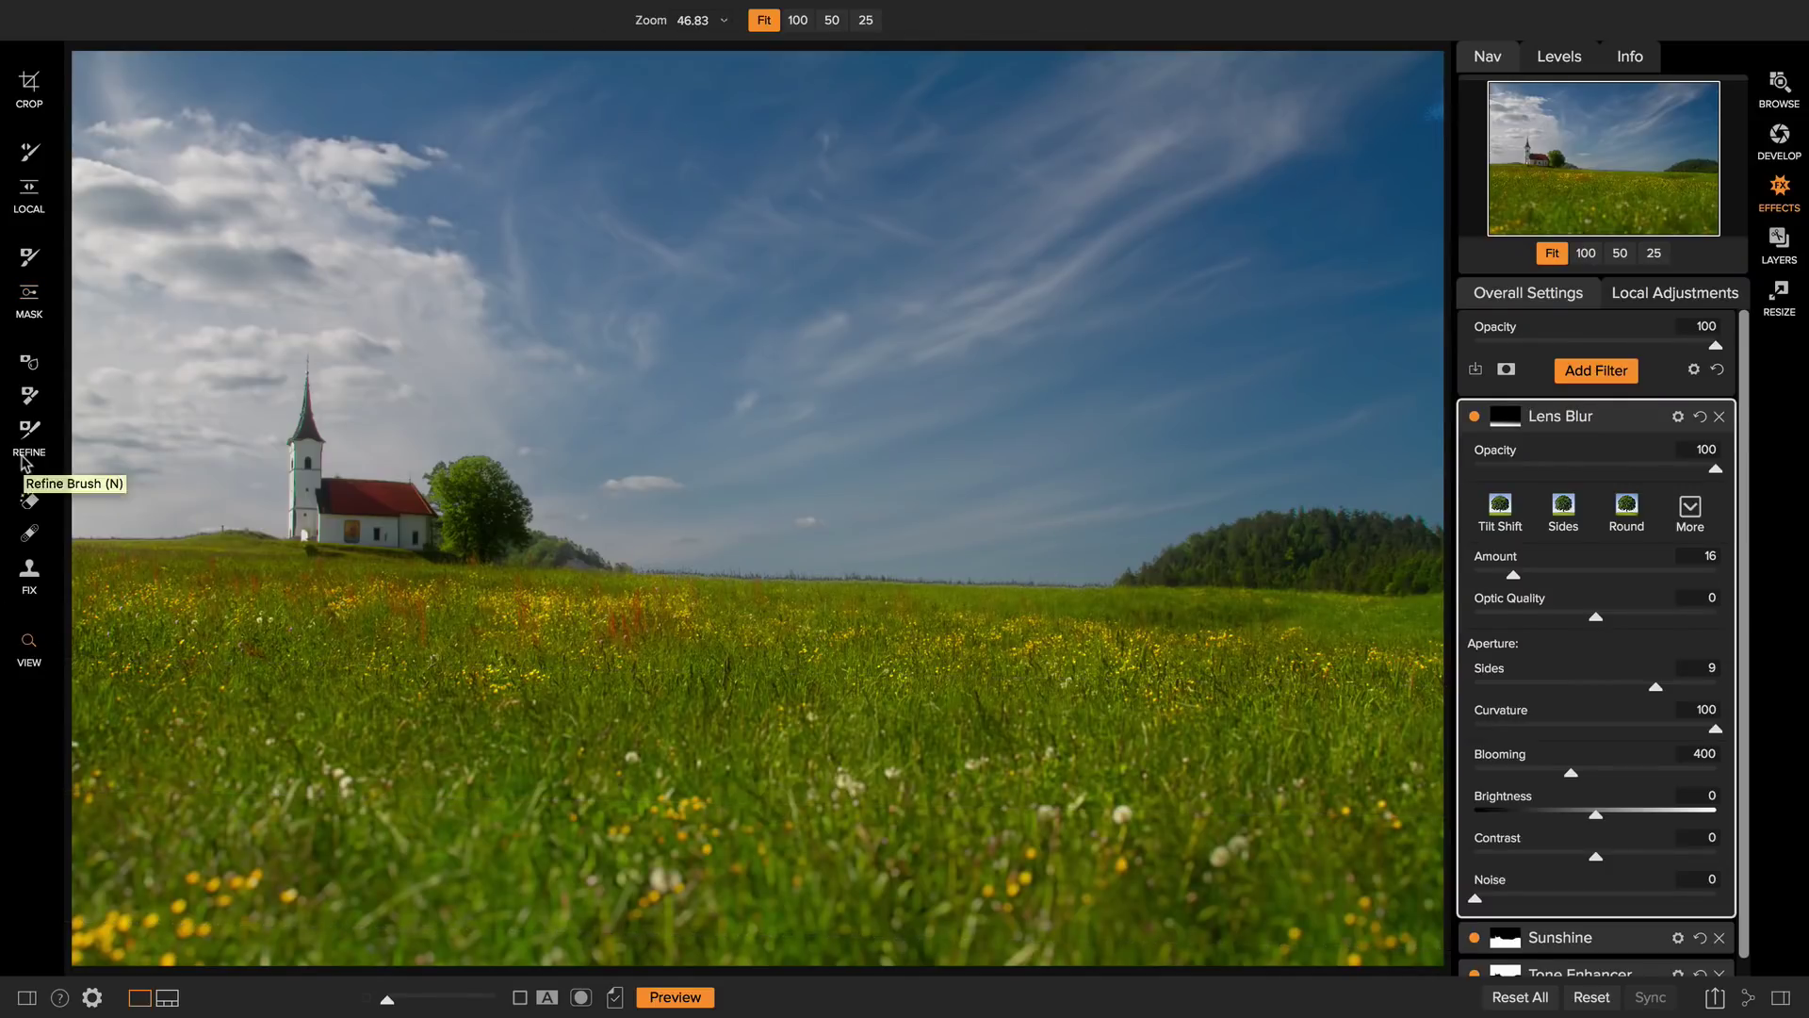
left_click(664, 1001)
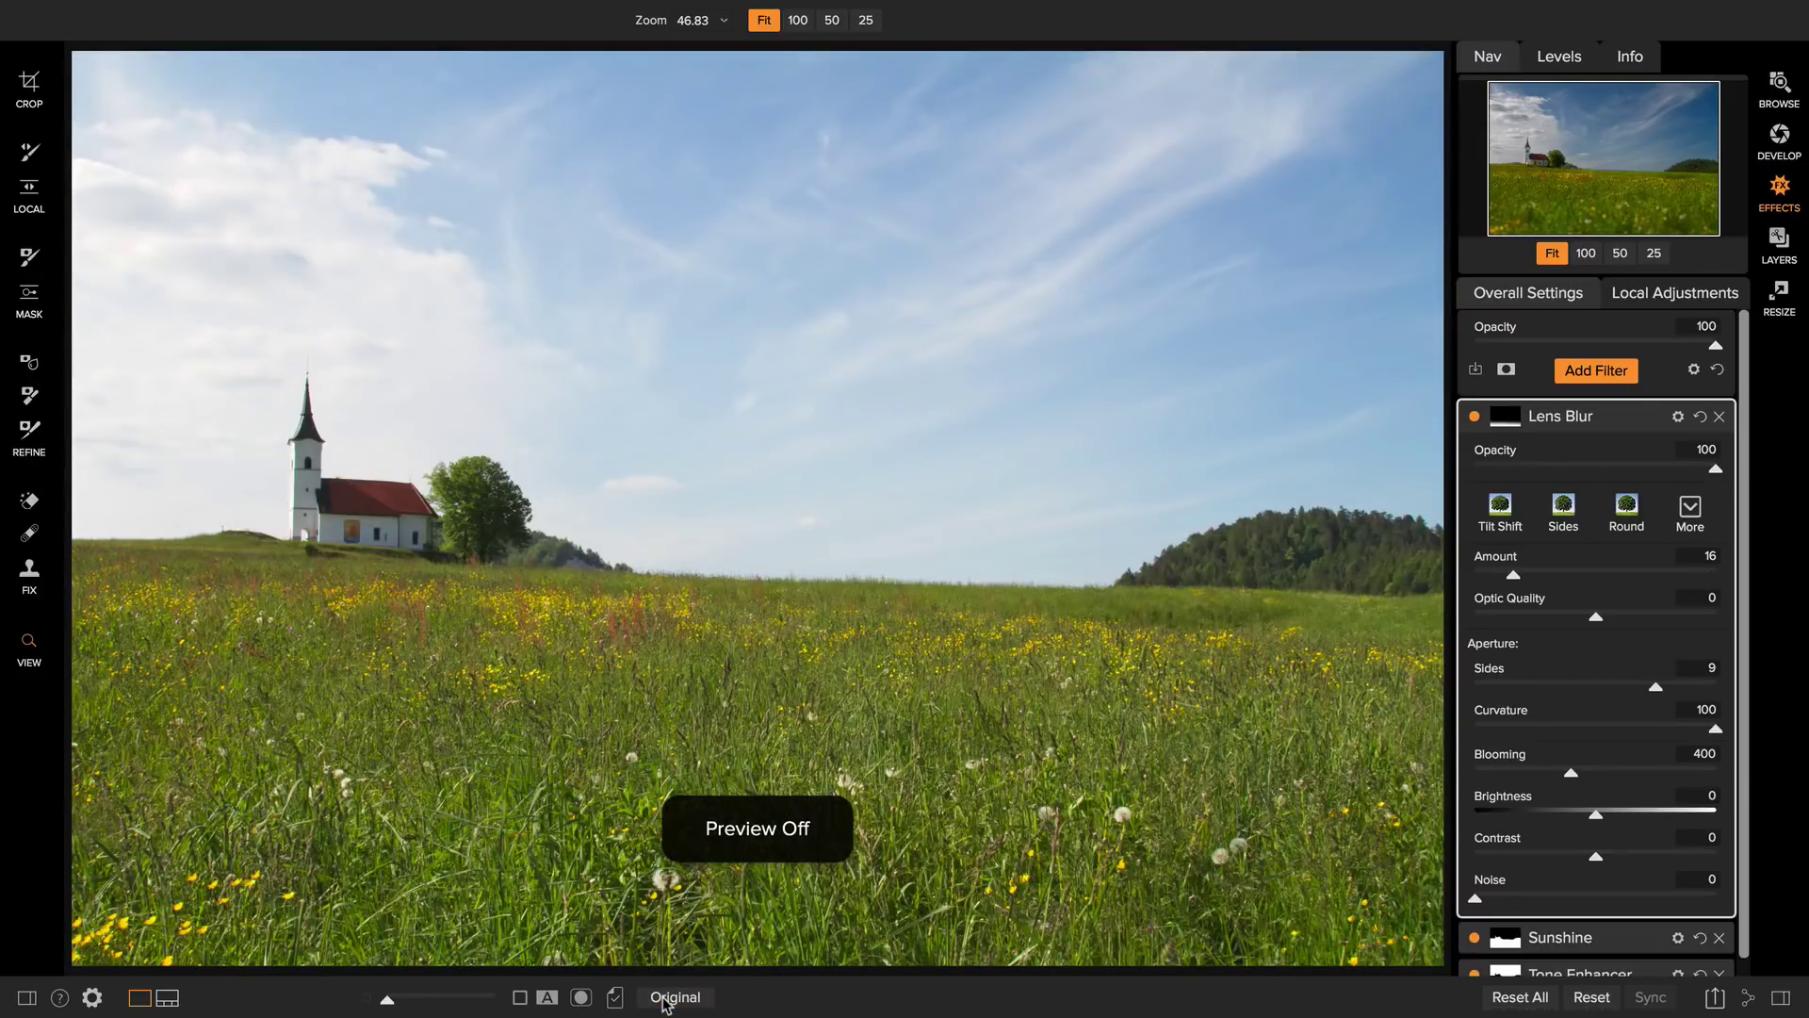
left_click(665, 1001)
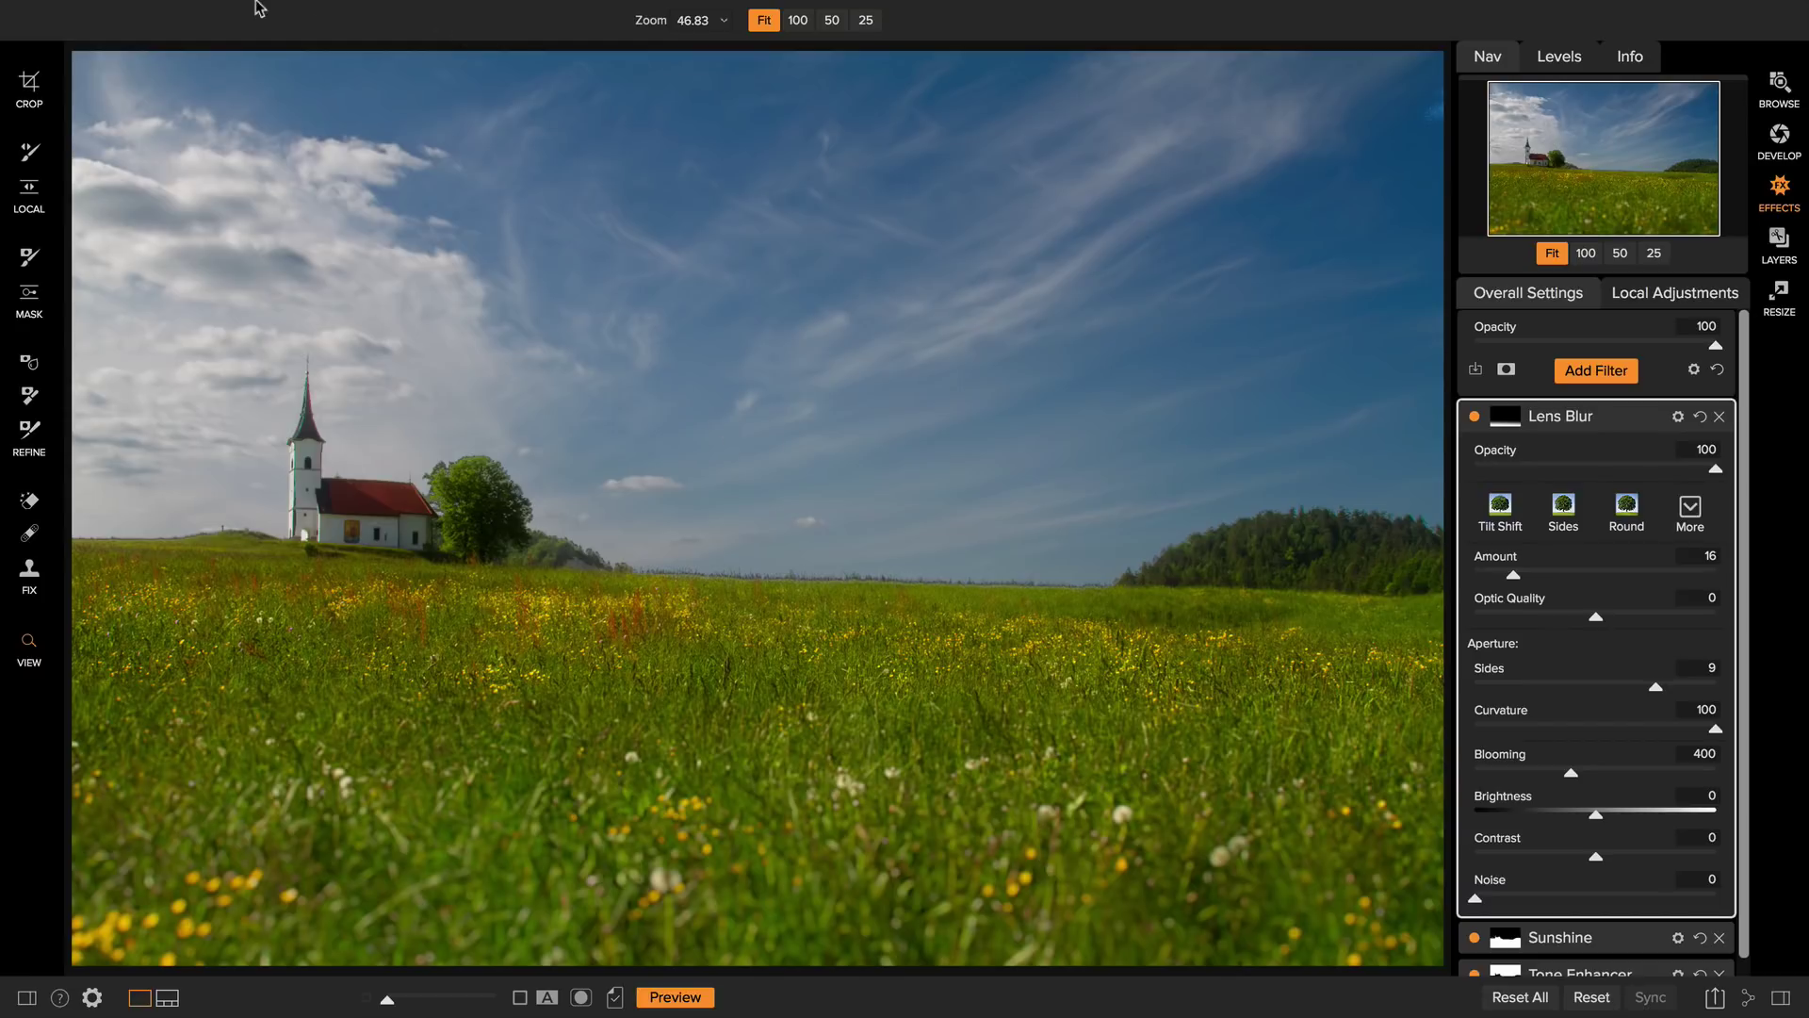
- Save the settings as a preset named "Sunny Pasture" in the Landscape category, with Effects Settings and Gradient Masks but without Develop Settings
mouse_move(389, 21)
left_click(480, 13)
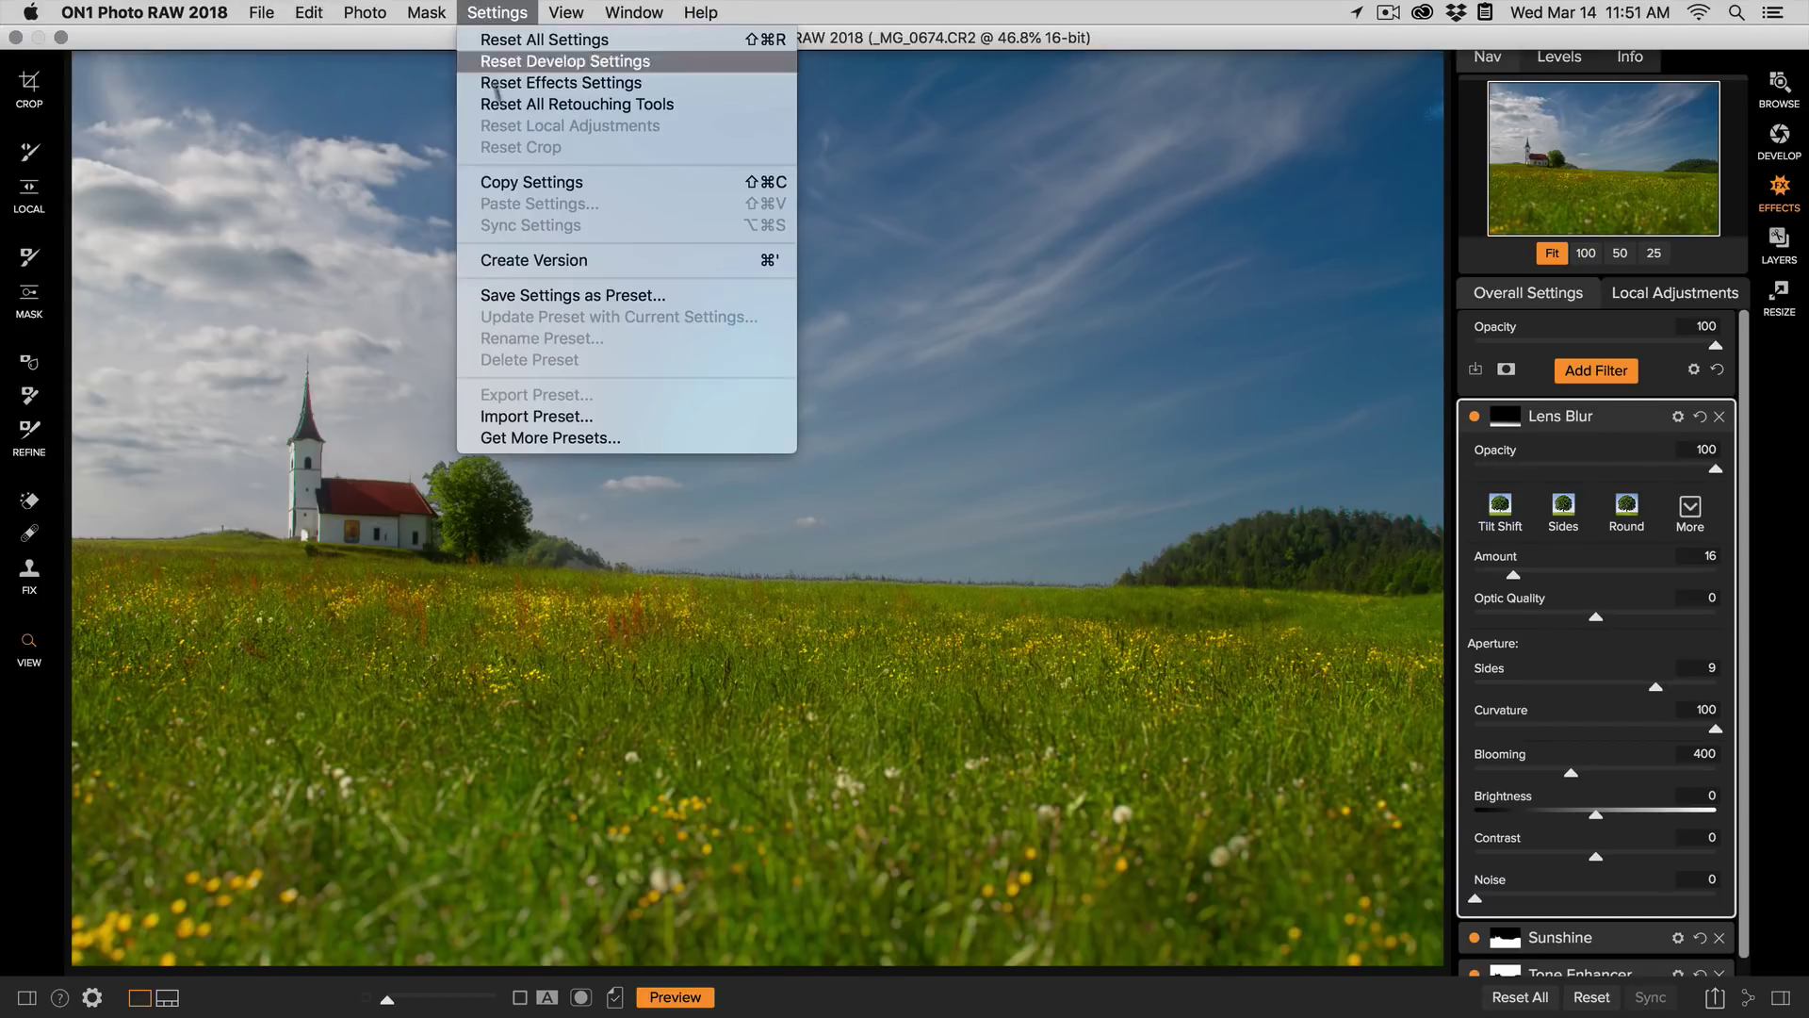
left_click(556, 297)
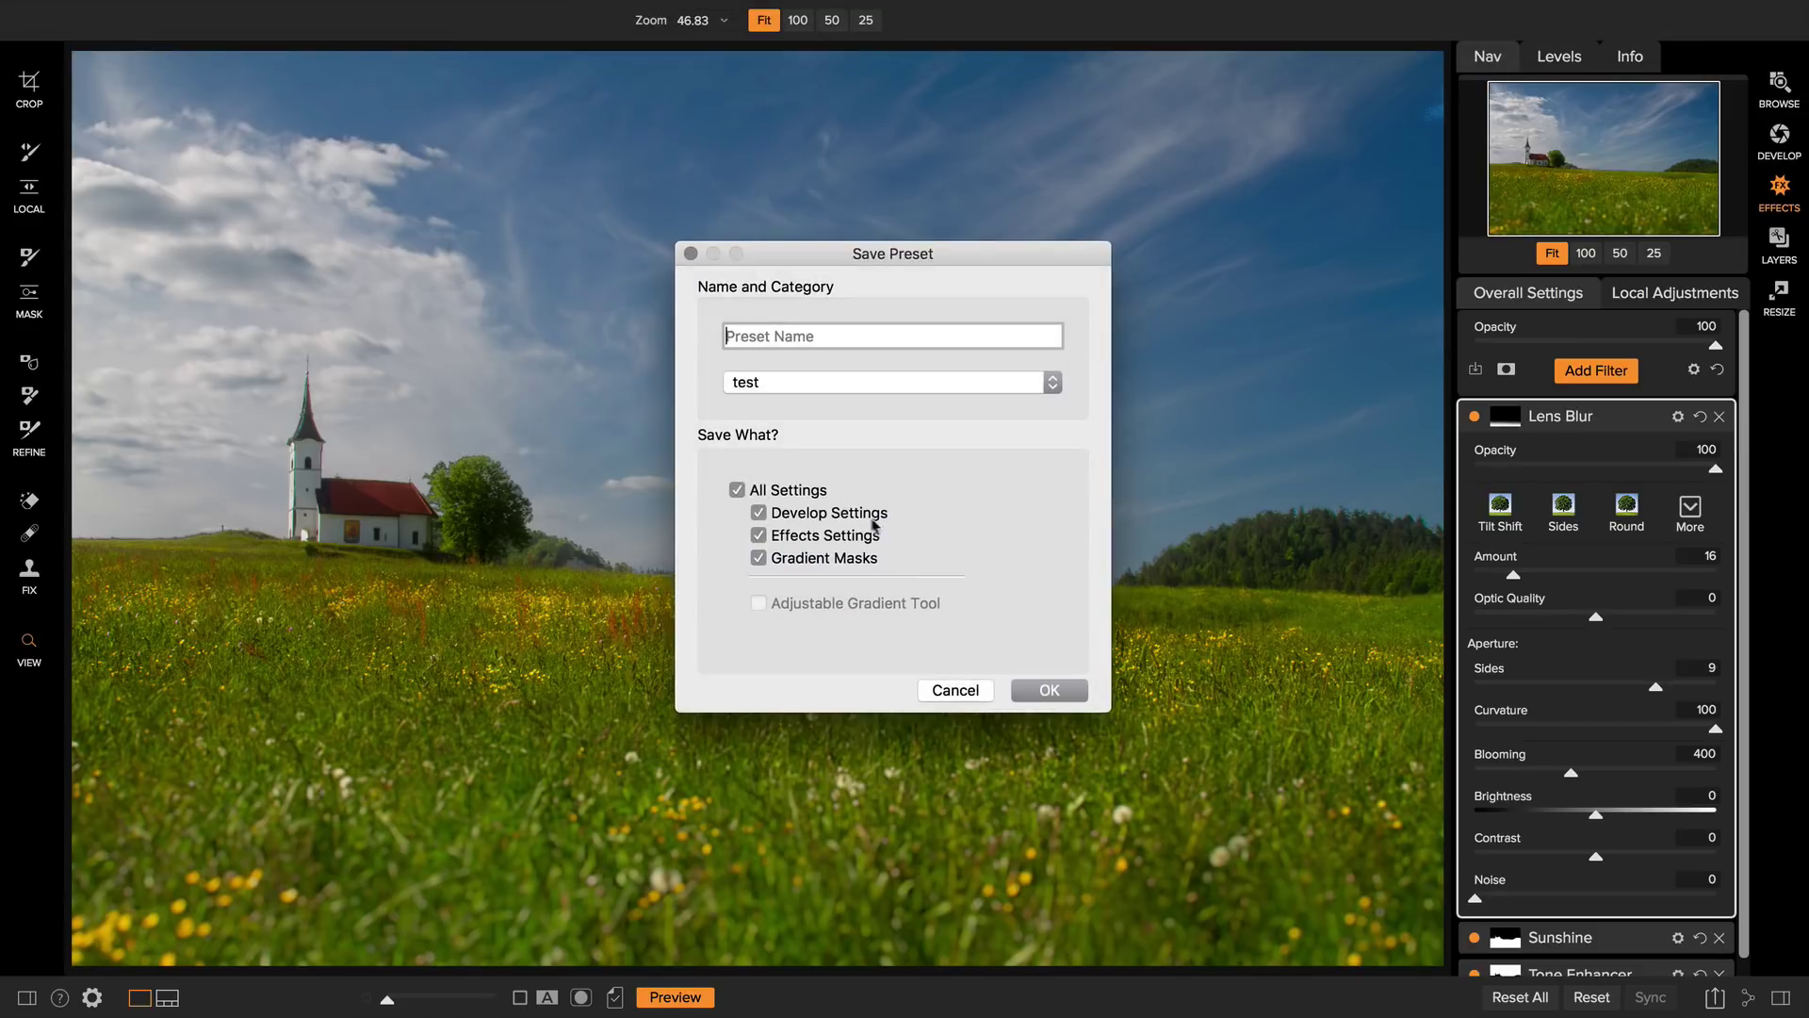
type("Sunny Pature")
left_click(758, 514)
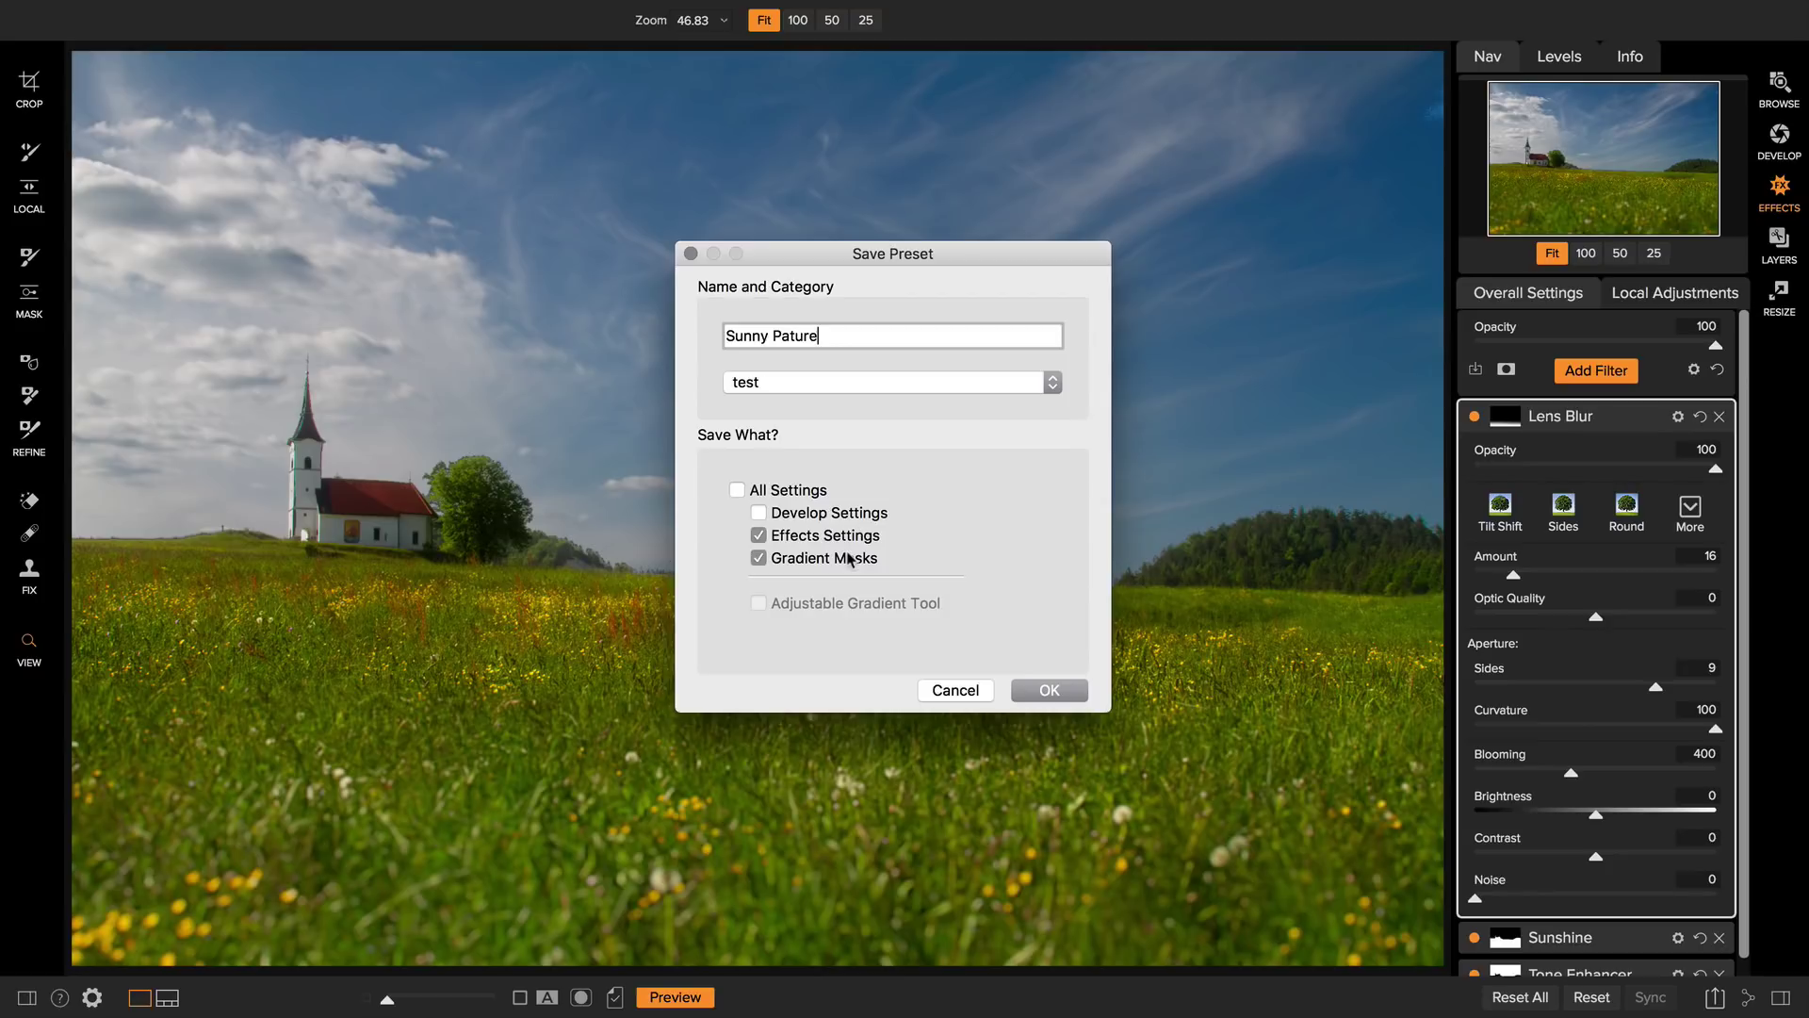
left_click(782, 385)
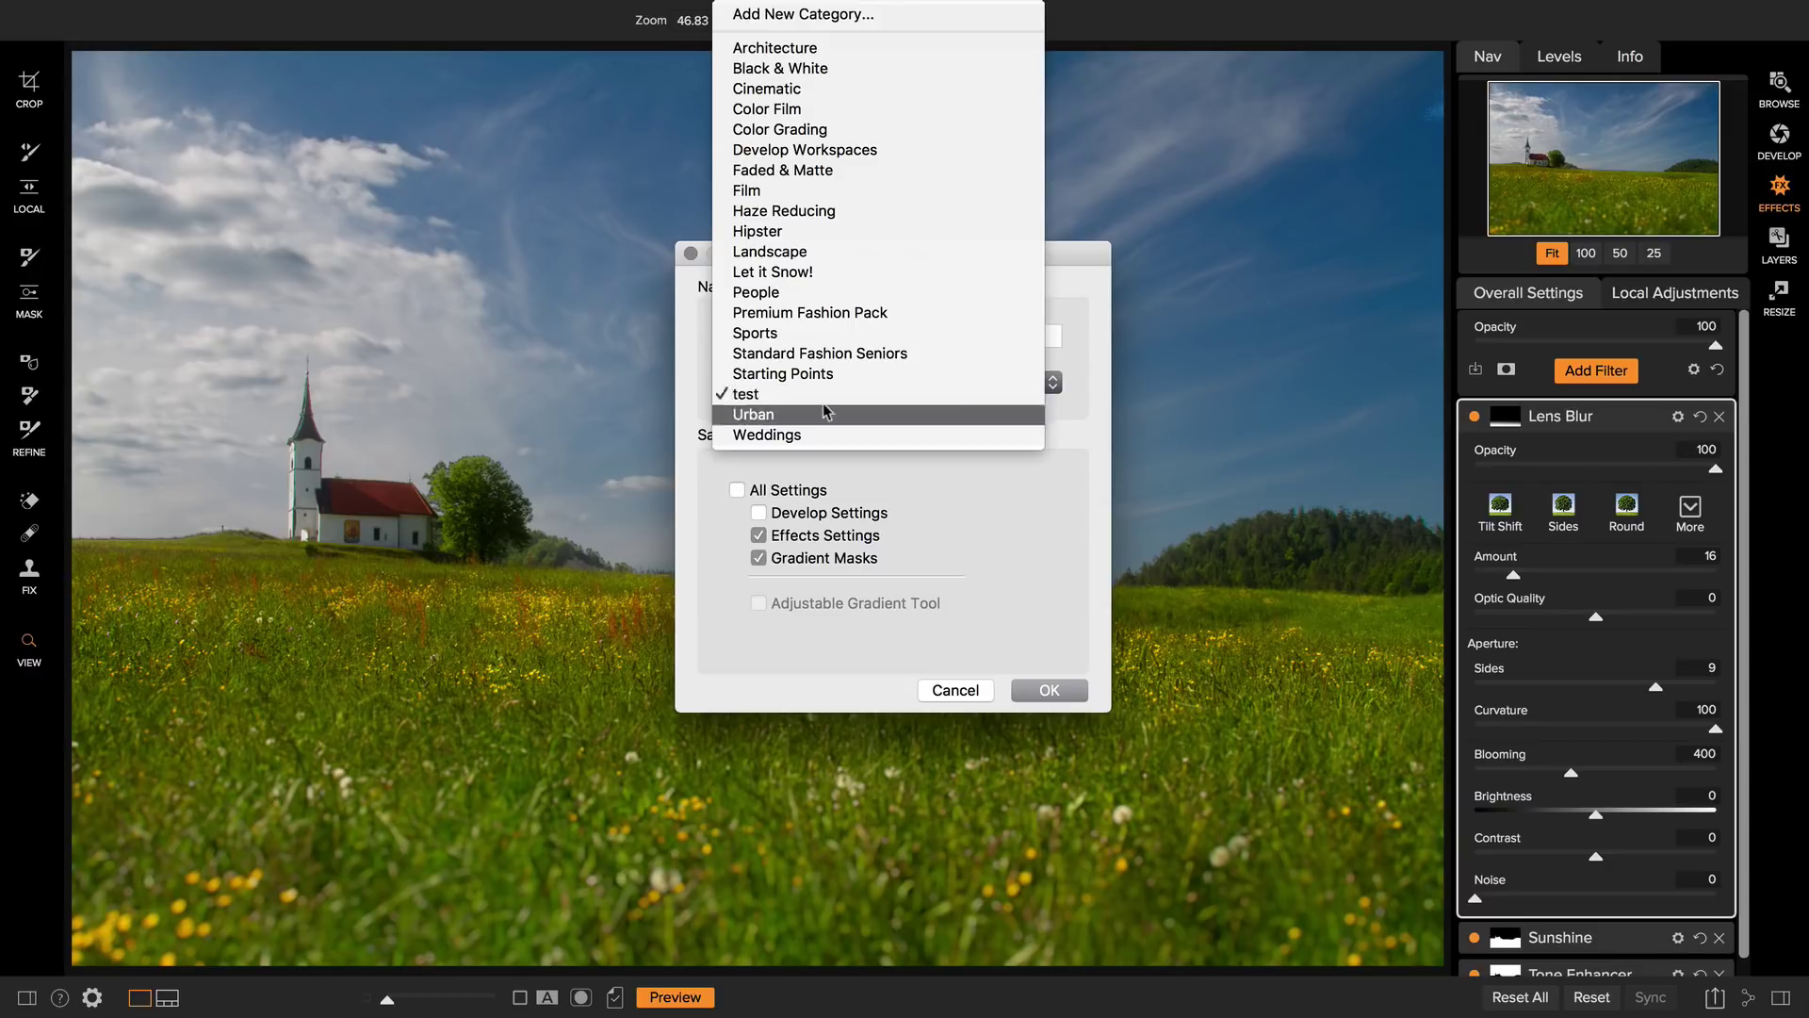
left_click(817, 255)
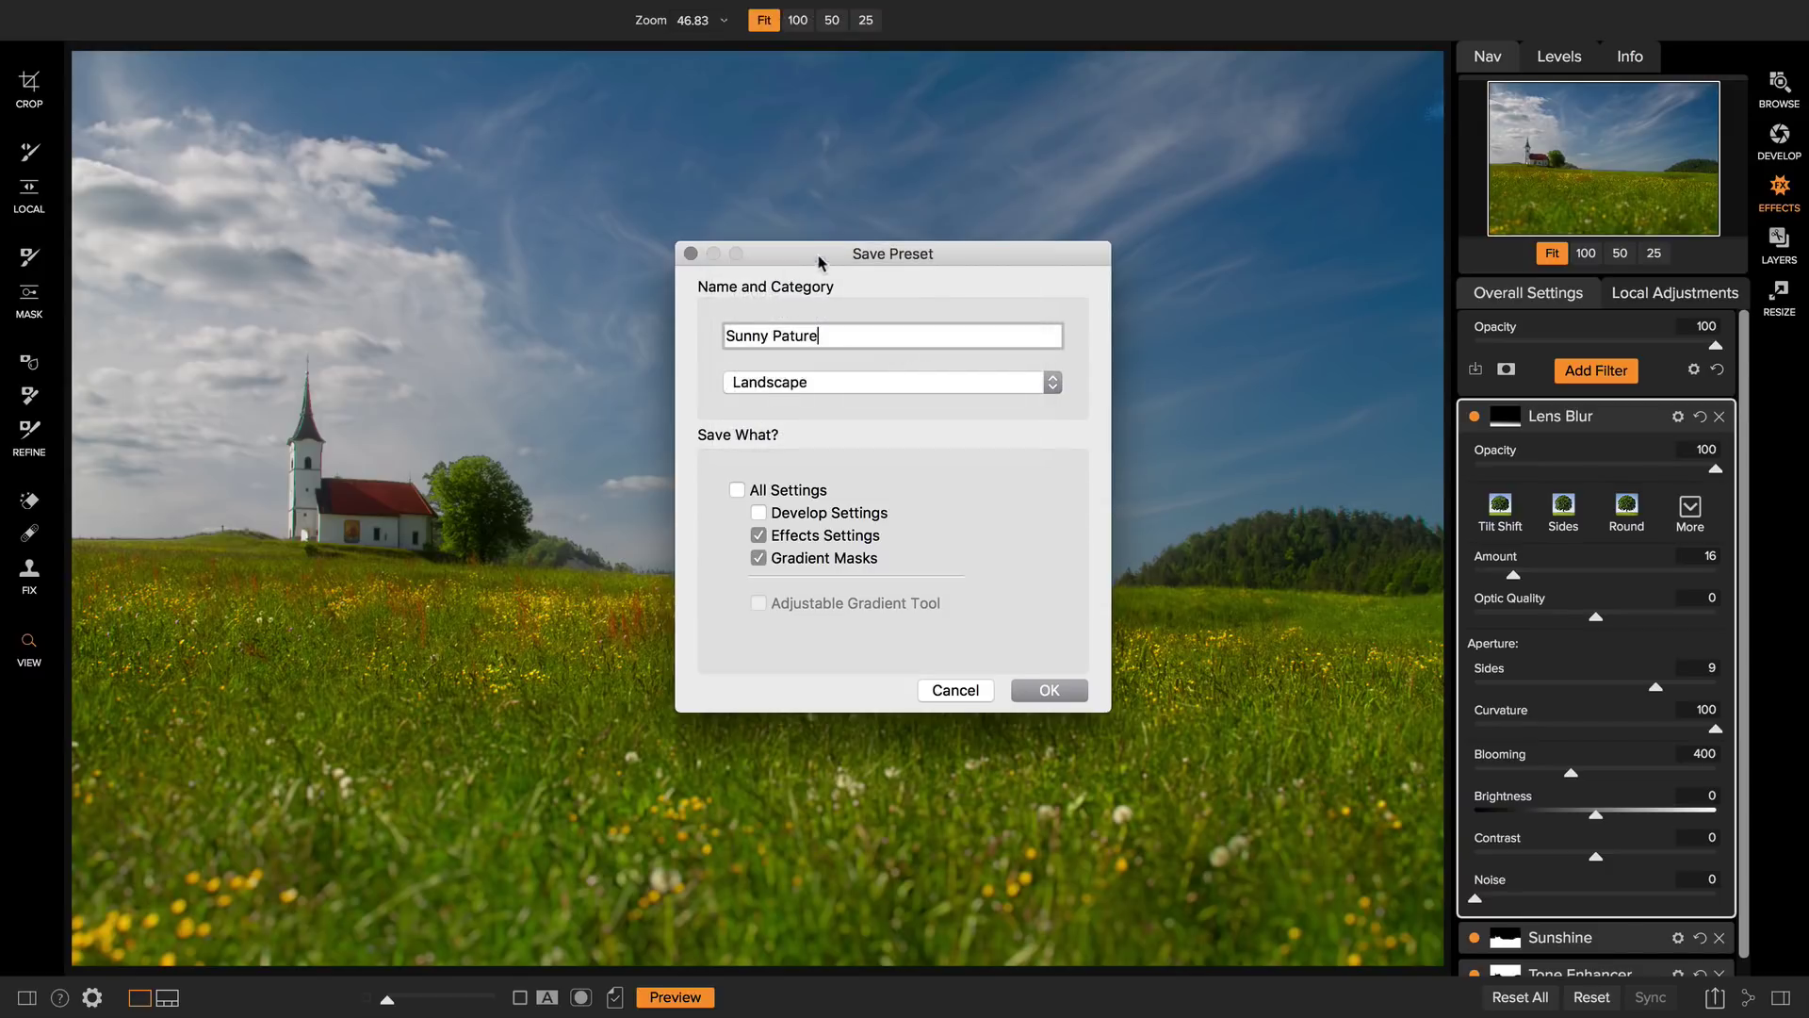
left_click(799, 338)
type("s")
left_click(1047, 691)
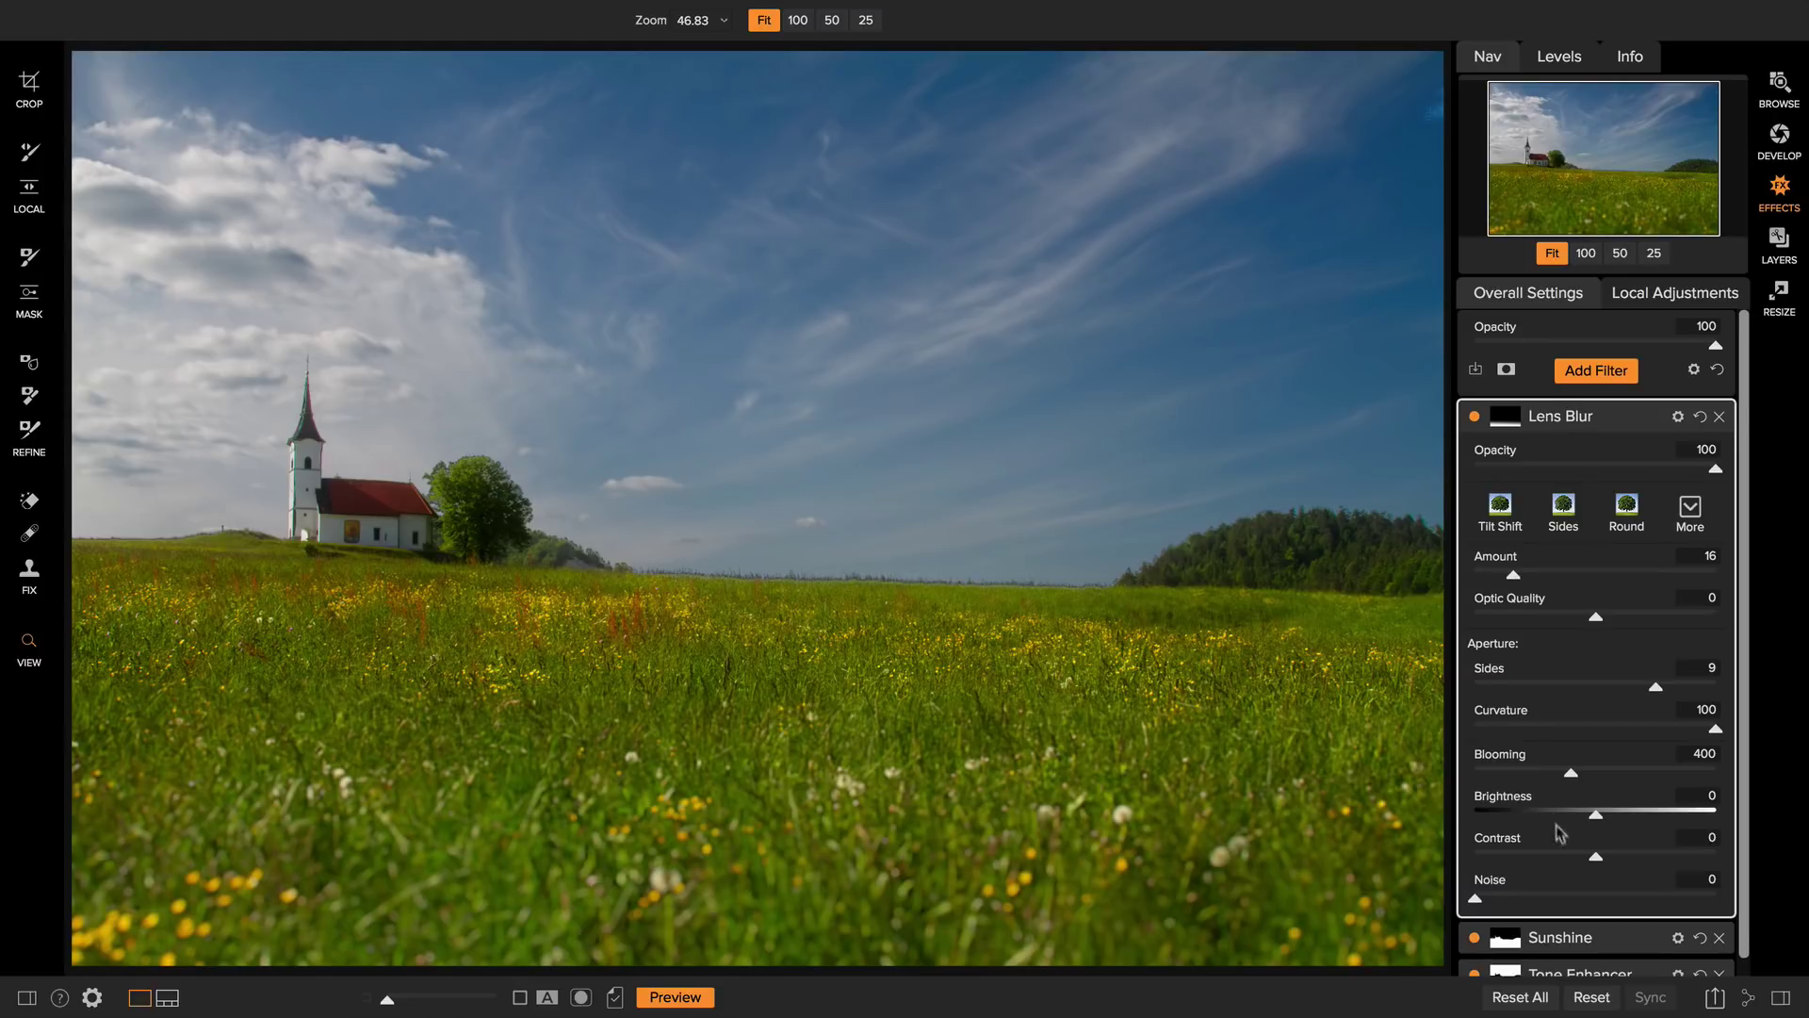
scroll(1556, 823, "down", 1)
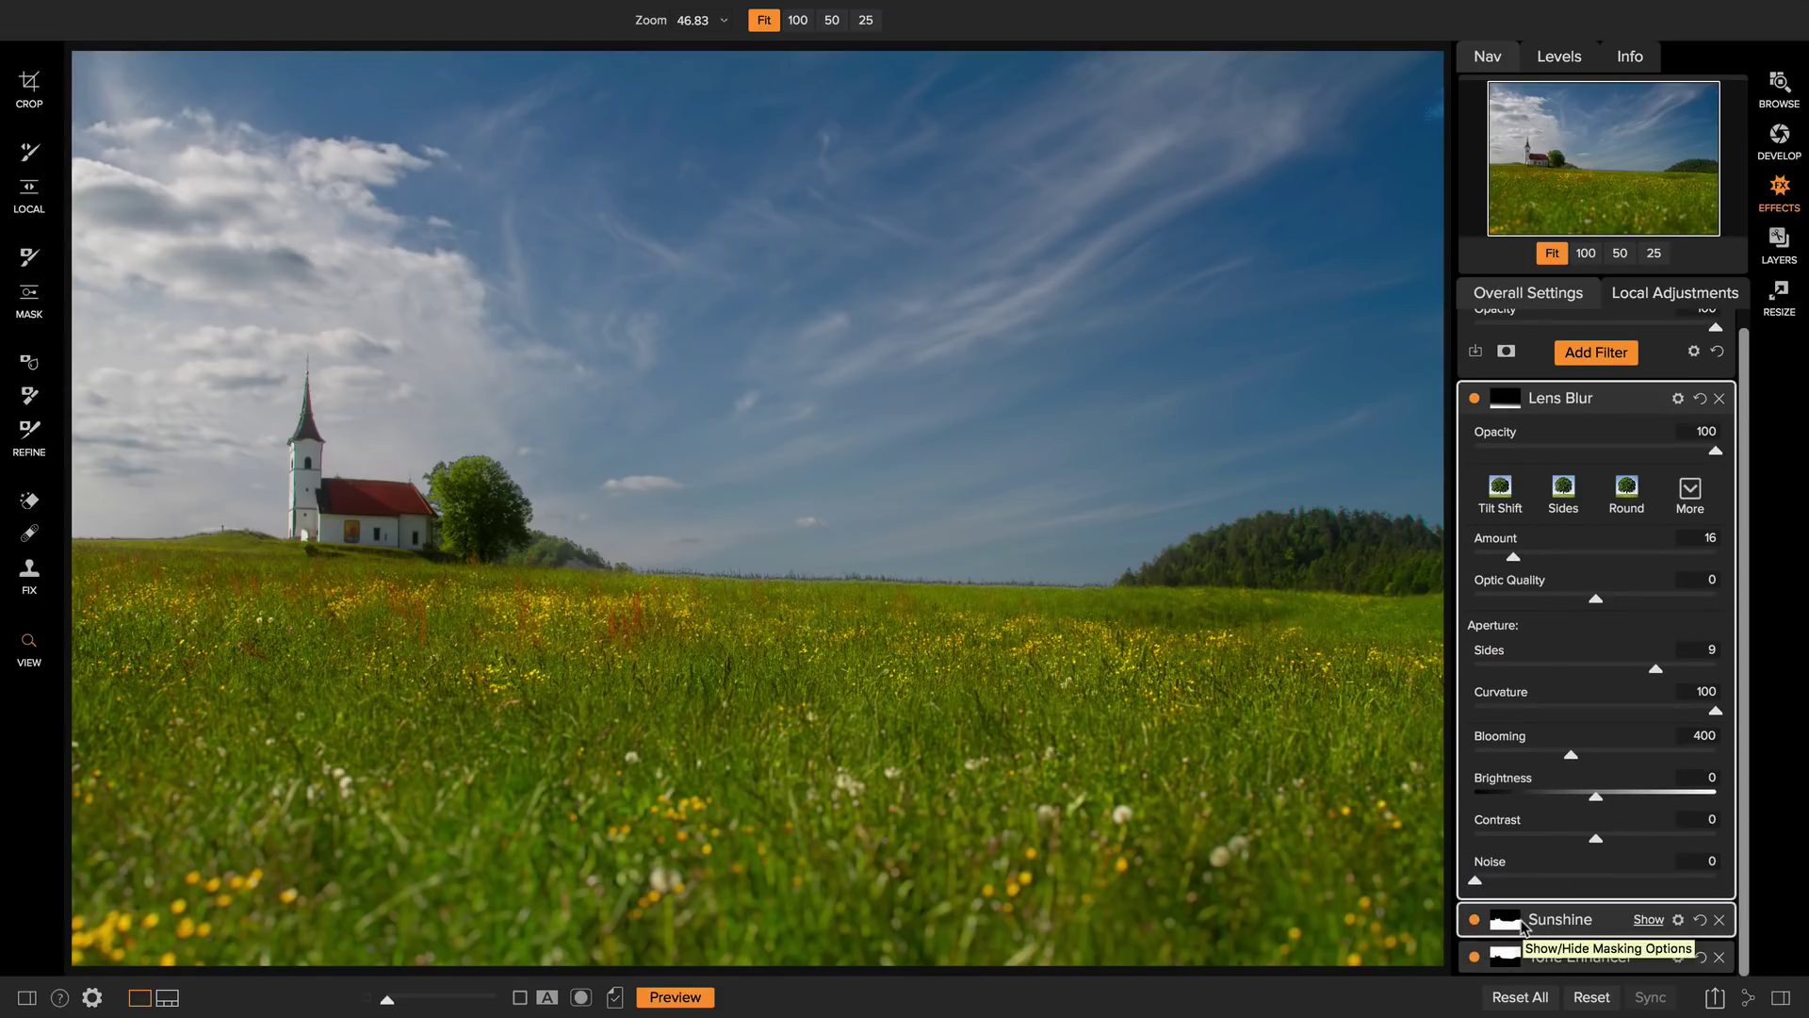